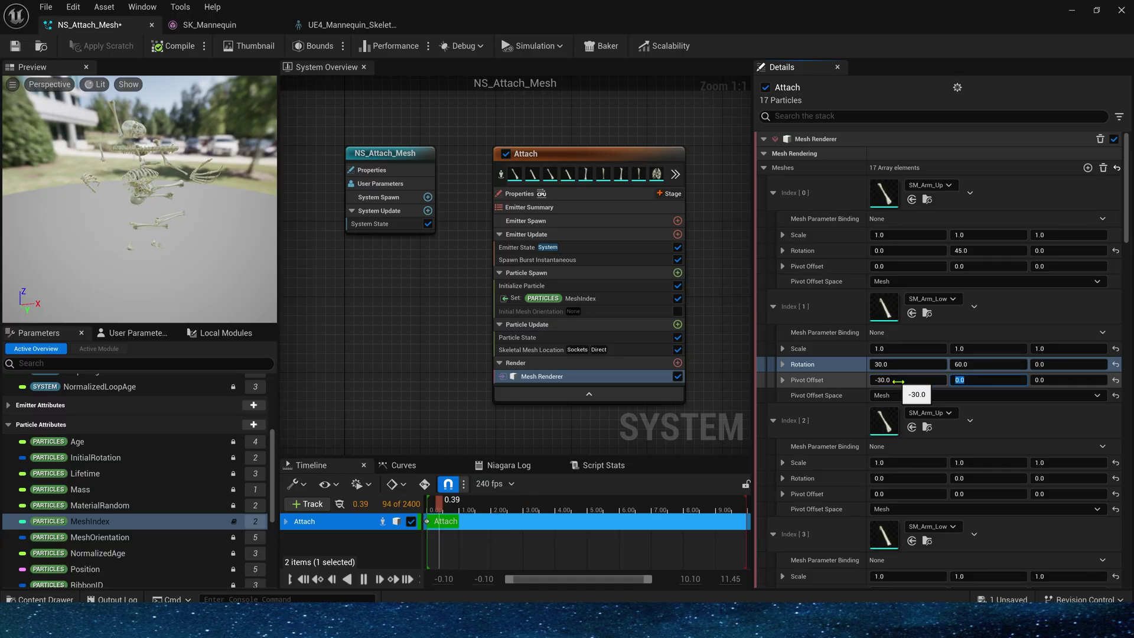
Step: Set the Index 1 SM_Arm_Low pivot offset's Y to 10 and the Index 2 SM_Arm_Up rotation's Y to -130
type("10")
left_click(987, 478)
type("-13")
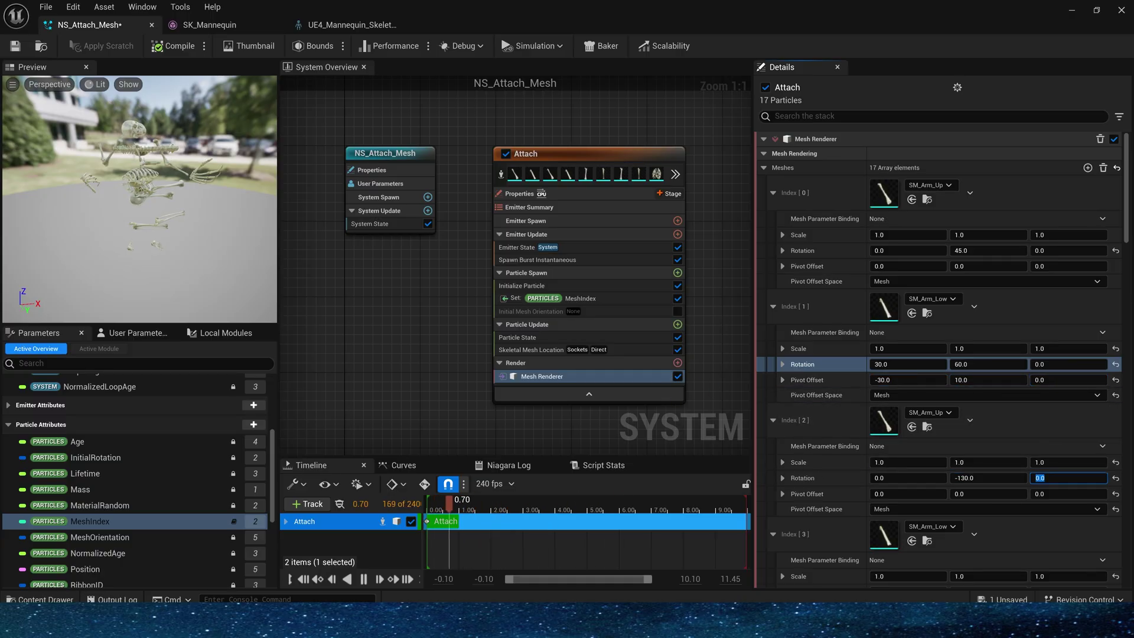
type("0")
Step: Set the Index 3 SM_Arm_Low mesh's rotation to 0, -145, 35 and its pivot offset to -15, 0, 0
scroll(981, 497, "down", 3)
left_click(980, 498)
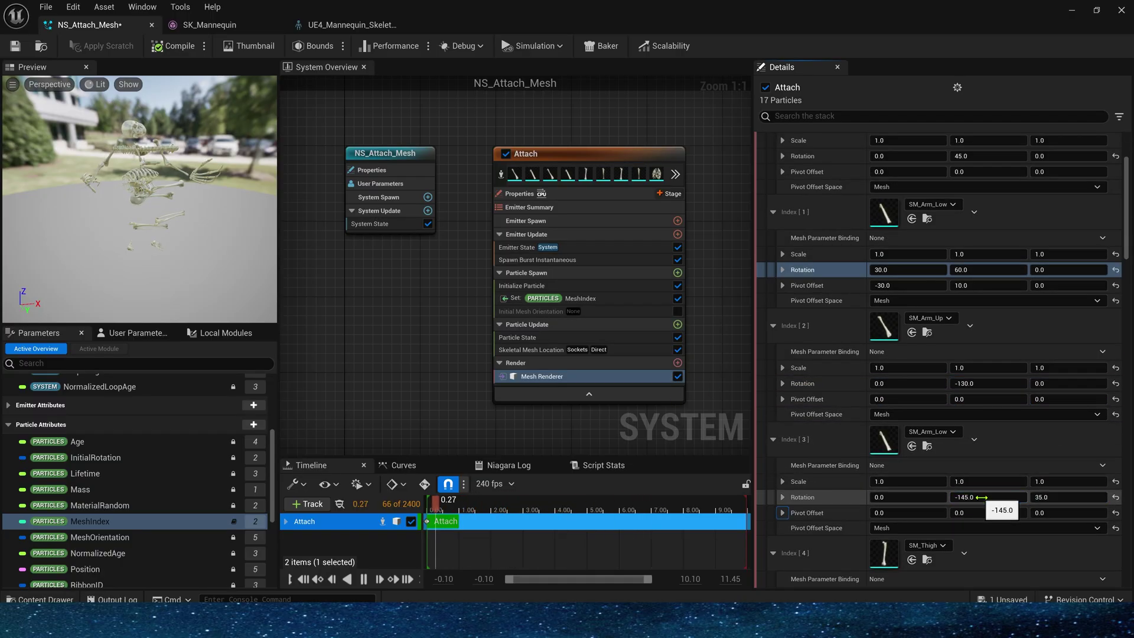
scroll(980, 497, "down", 2)
left_click_drag(938, 437, 918, 437)
Step: Give the Index 4 SM_Thigh and Index 5 SM_Calf_Low meshes a rotation of 0, -90, 0 and a pivot offset of -10, 0, 10
left_click_drag(1004, 535, 986, 535)
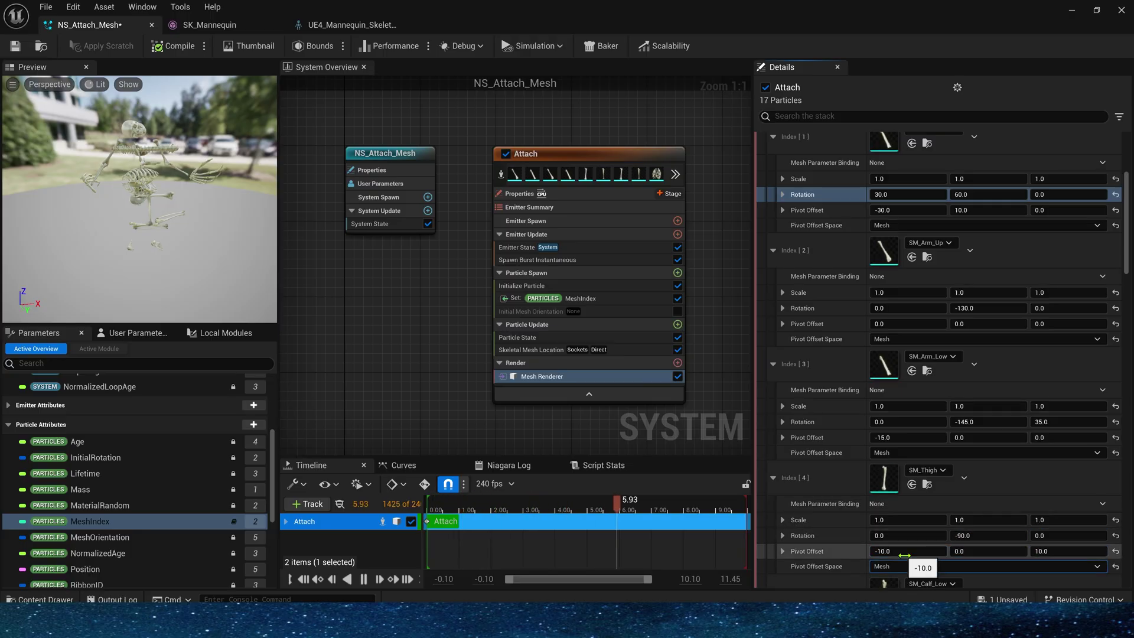
left_click_drag(904, 556, 903, 556)
scroll(974, 413, "down", 7)
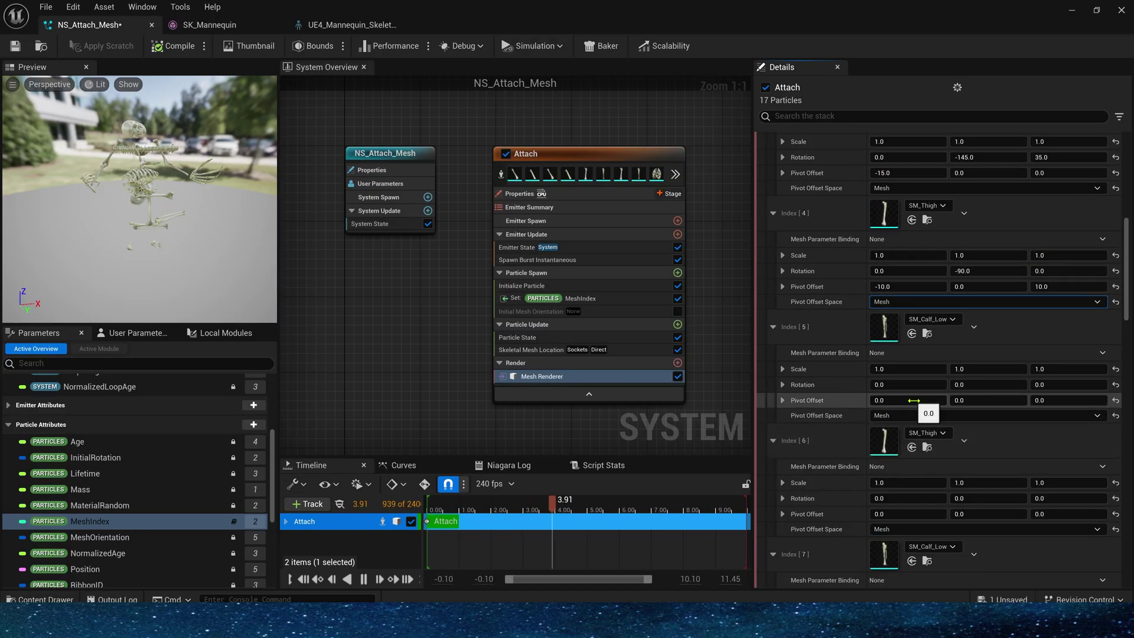
left_click(974, 384)
type("-90")
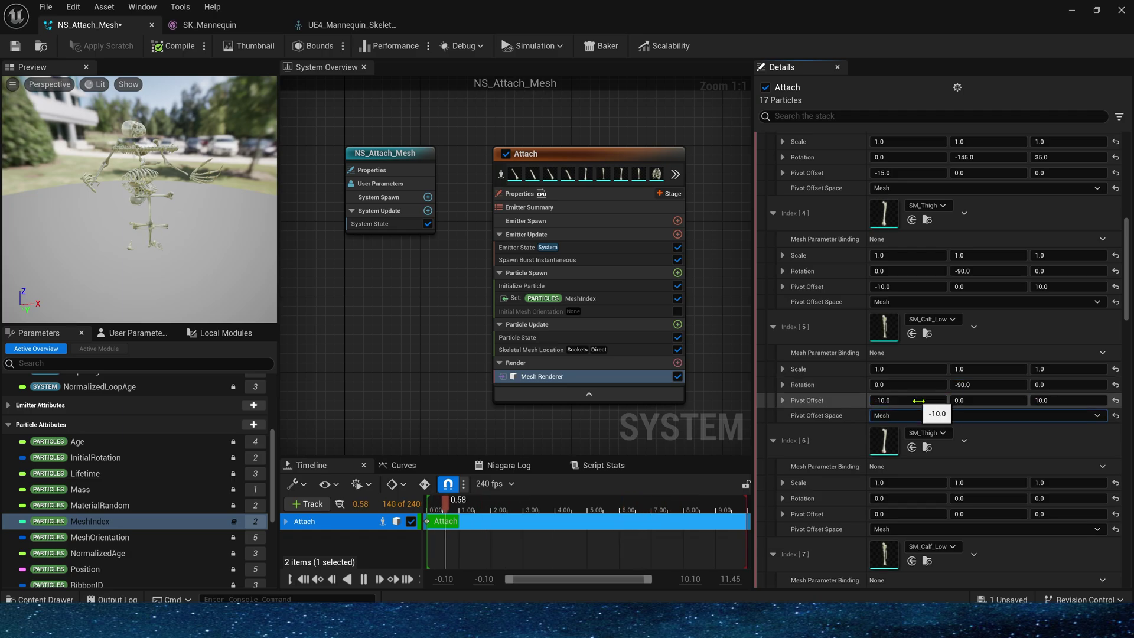
Step: Set the Index 6 SM_Thigh rotation to 0, 90, 0 and the Index 7 SM_Calf_Low rotation to 0, -85, -190
left_click(983, 498)
type("90")
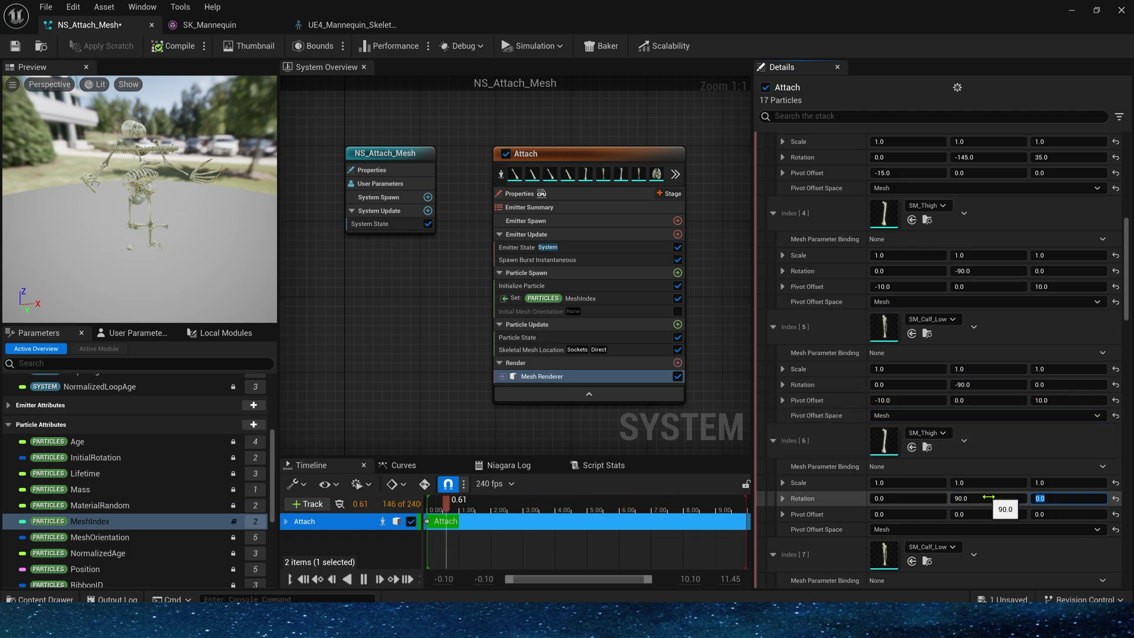
key("Tab")
scroll(980, 515, "down", 2)
key("Return")
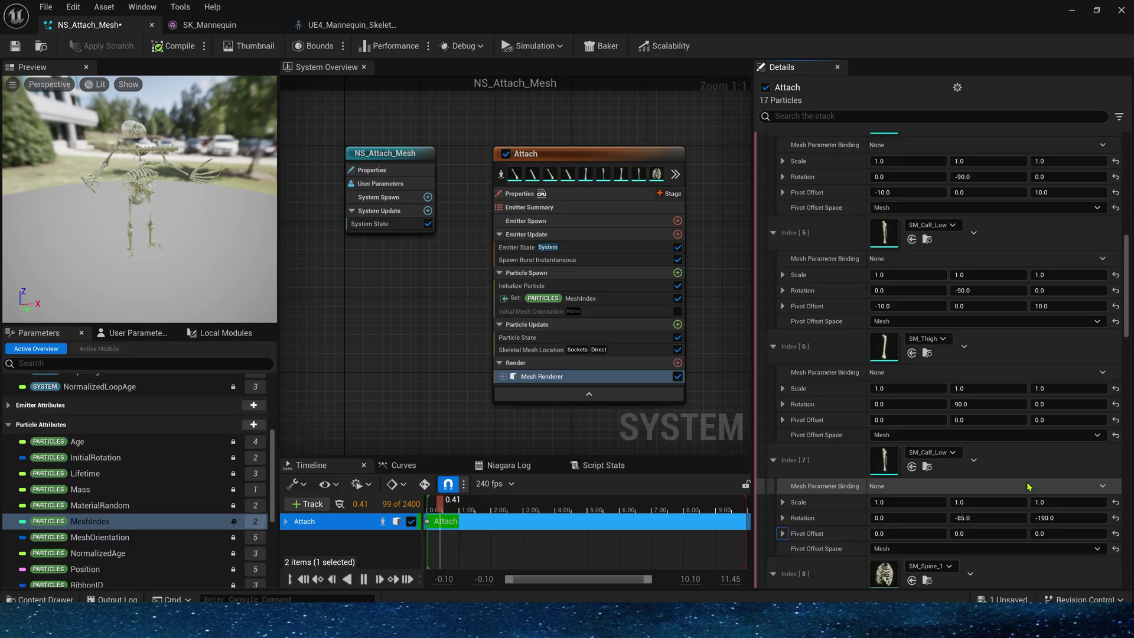
Step: Set the Index 8 SM_Spine_1 mesh's rotation to 0, -90, 10 and its pivot offset's Y to -30
scroll(981, 515, "down", 4)
left_click(998, 385)
type("-")
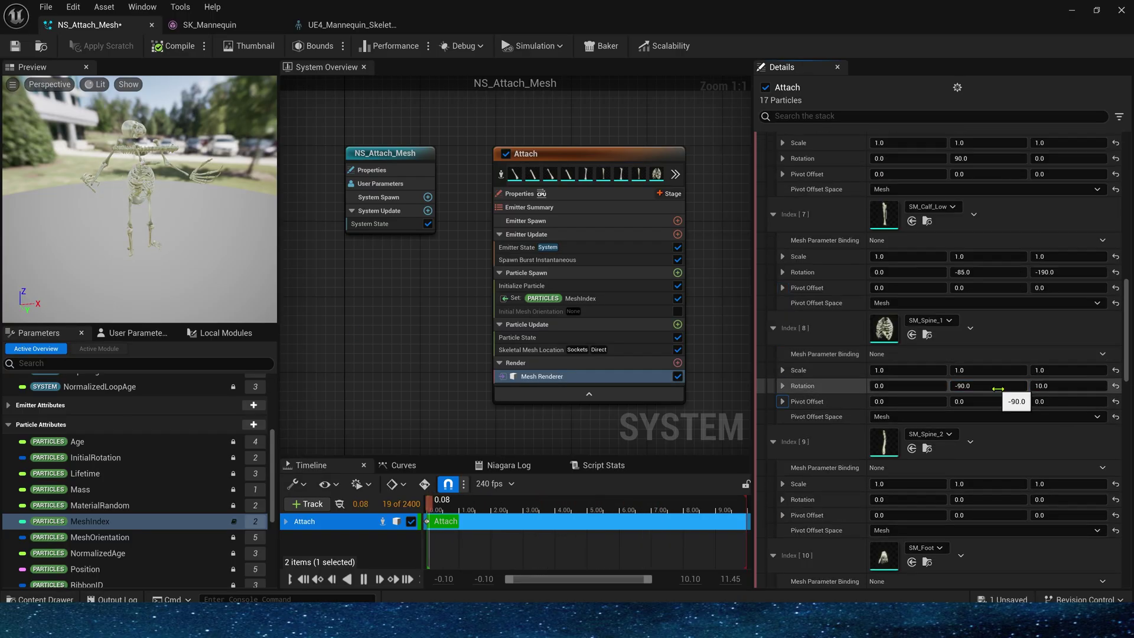
type("30")
key("Return")
Step: Set the Index 9 SM_Spine_2 mesh's rotation to 0, -90, 0 and its pivot offset to -10, 0, 10
scroll(998, 413, "down", 2)
left_click(992, 424)
type("-90")
key("Return")
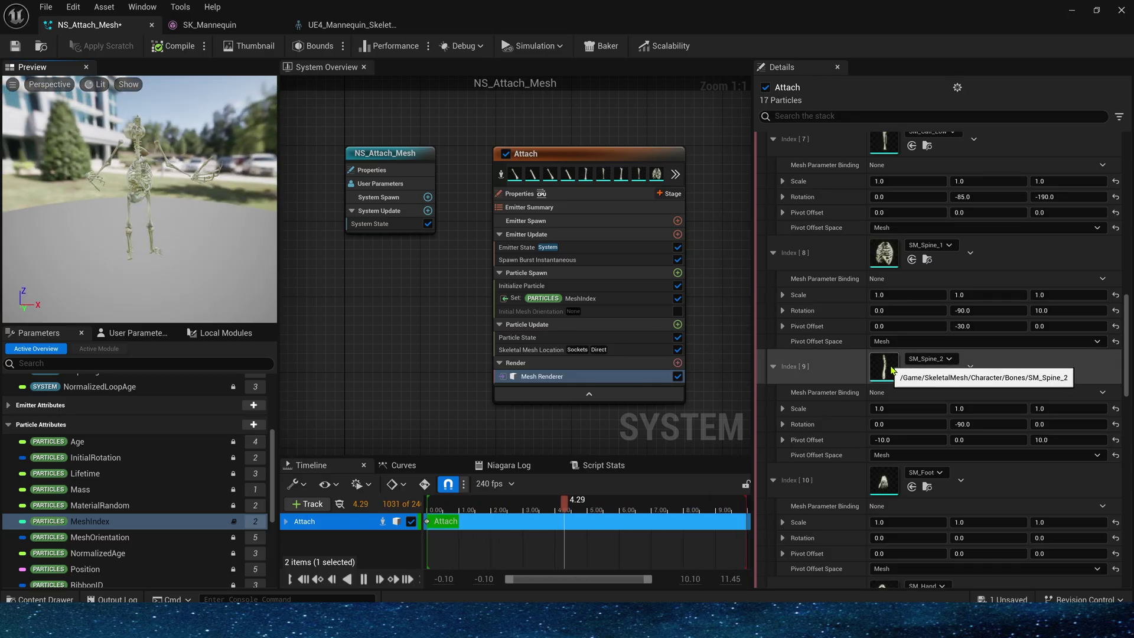
Step: Set the SM_Spine_1 pivot offset to 0, -50, 130, and give SM_Spine_2 a rotation Z of 10 and a pivot offset of -30, 0, 0
left_click(979, 326)
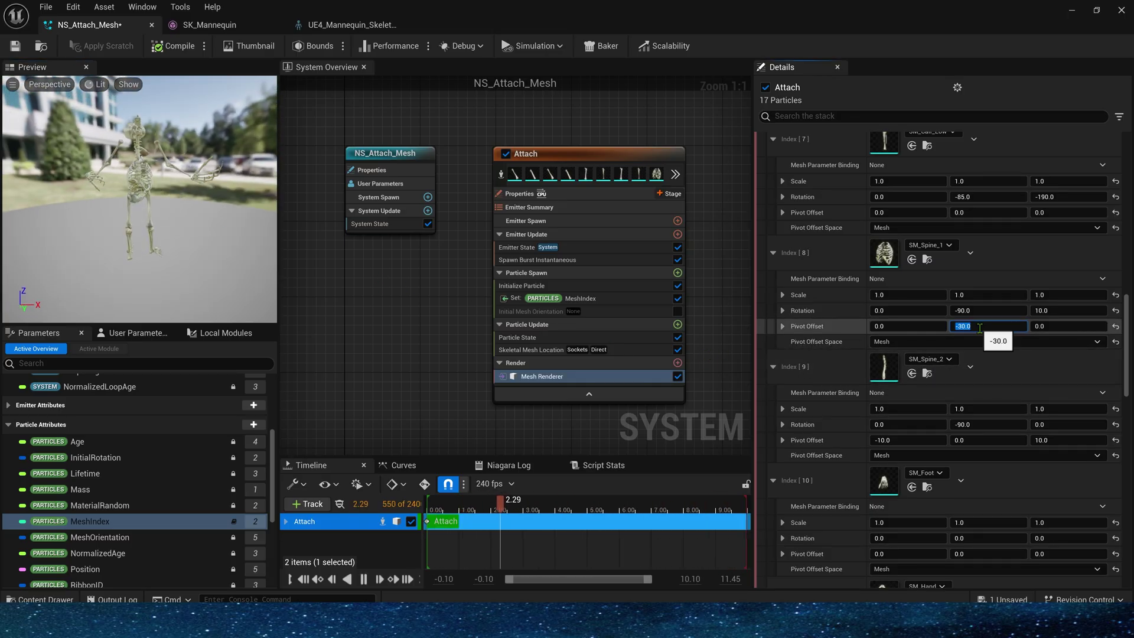
type("130")
key("Return")
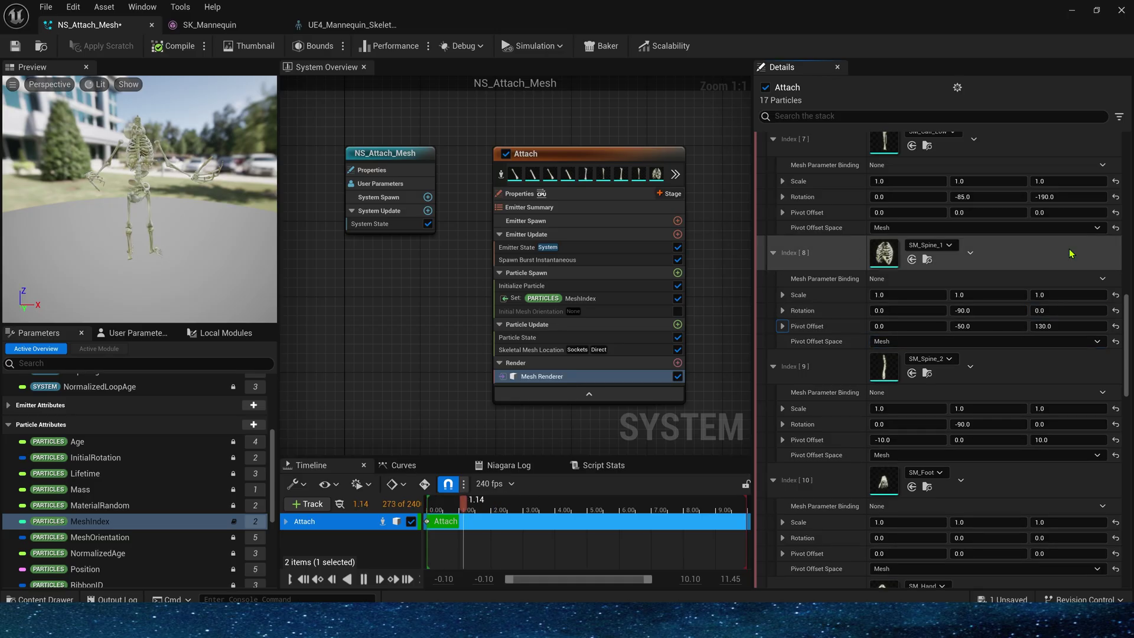
left_click_drag(1057, 423, 1063, 424)
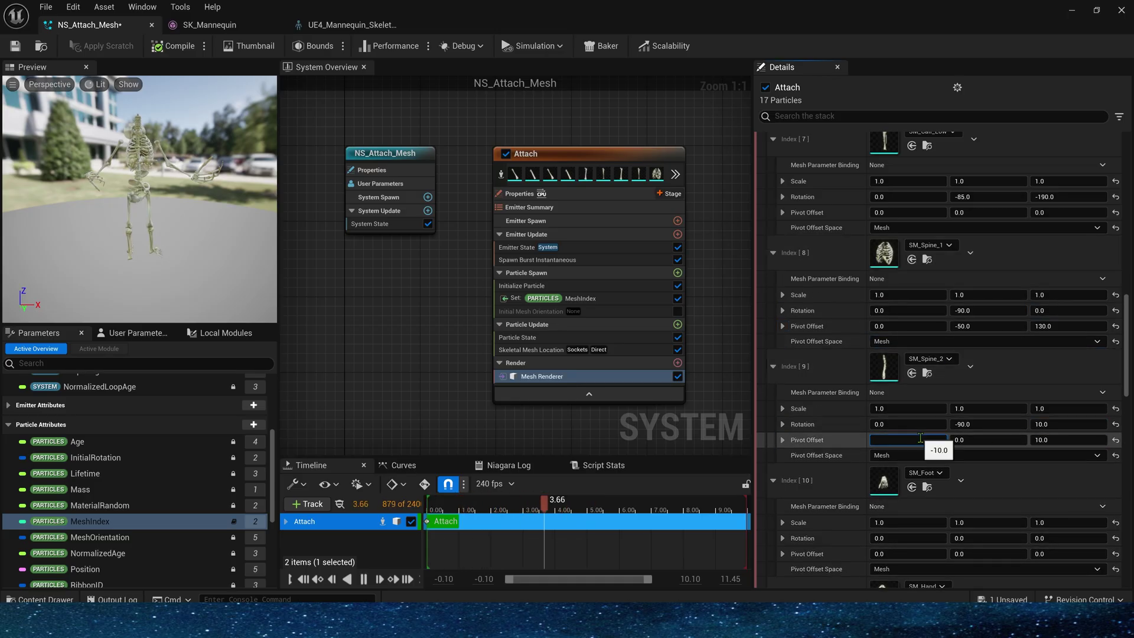
type("0")
Step: Set the Index 10 SM_Foot mesh's rotation to 0, -90, 0 and its pivot offset to -10, 0, 10
left_click(987, 538)
type("-90")
key("Return")
scroll(1004, 520, "down", 1)
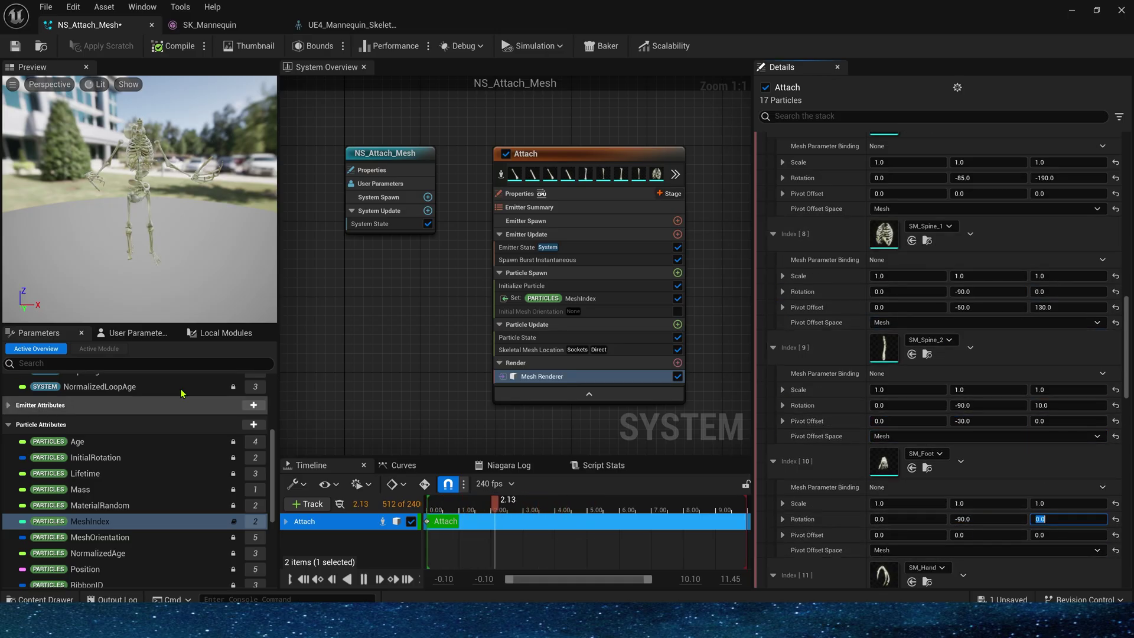
left_click(903, 534)
type("-10")
key("Tab")
key("Tab")
type("10")
key("Tab")
scroll(999, 430, "down", 3)
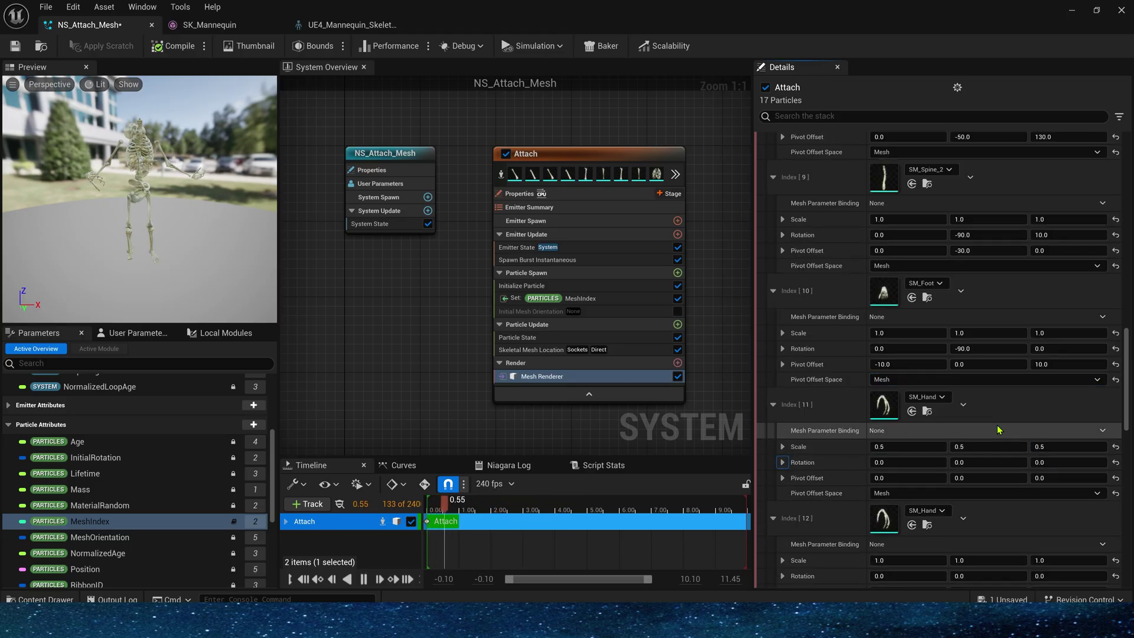
Step: Set the Index 11 SM_Hand mesh's rotation to 90, 30, 45 and its pivot offset to -15, 0, 15
left_click(904, 462)
type("90")
key("Tab")
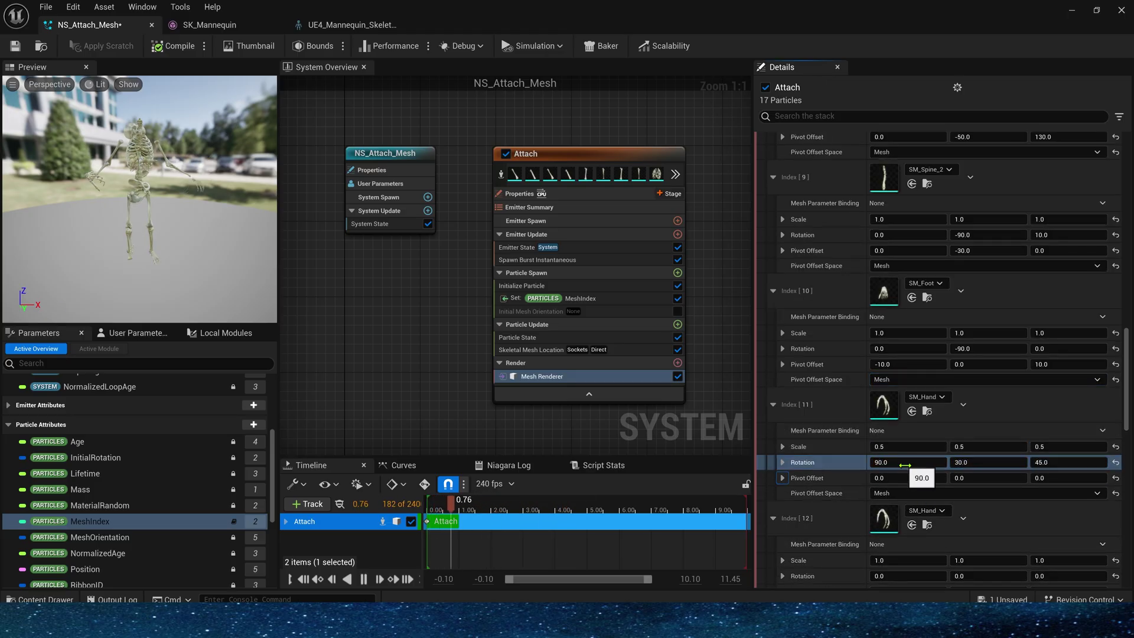
left_click(892, 478)
type("5")
key("Tab")
Step: Set the Index 12 SM_Hand mesh's scale to 0.5, 0.5, -0.5 and its rotation to -95, 0, -150
scroll(892, 472, "down", 3)
type("0.5")
key("Tab")
type("0.5")
key("Tab")
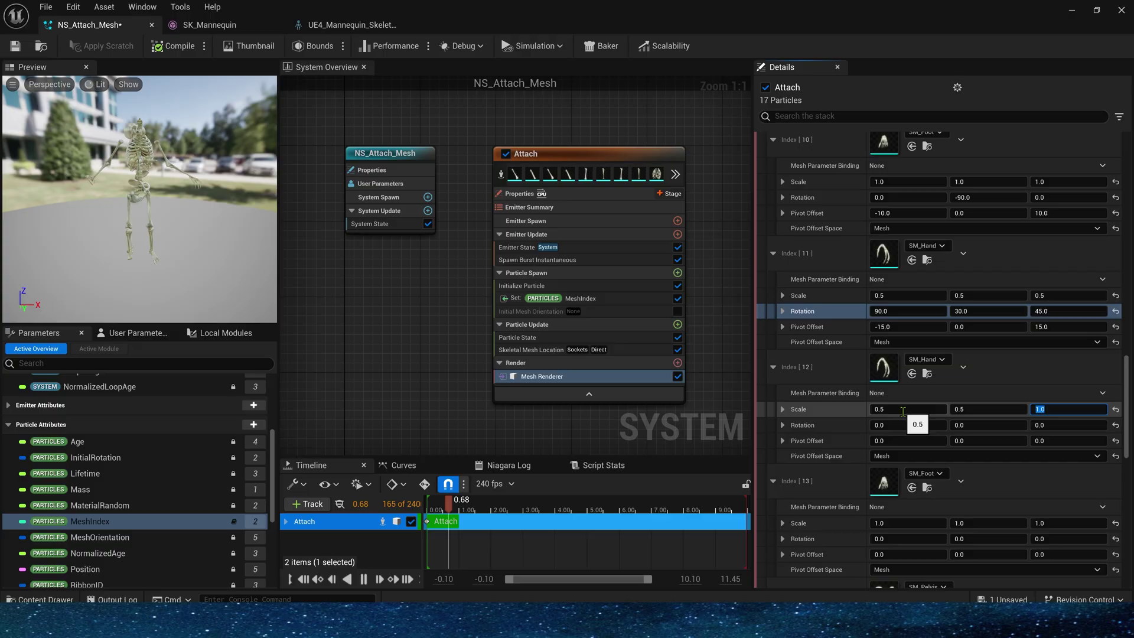
left_click(905, 424)
type("-95")
key("Tab")
key("Tab")
type("-150")
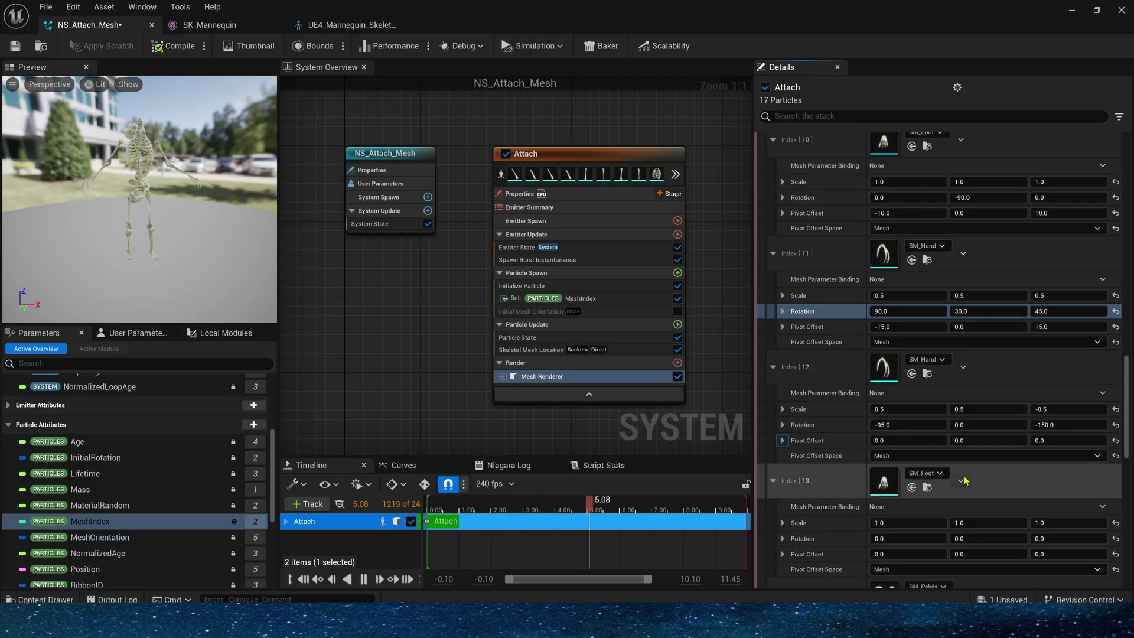
Step: Set the Index 12 SM_Hand mesh's pivot offset to -20, 30, 5
left_click(915, 440)
type("30")
key("Tab")
type("5")
key("Return")
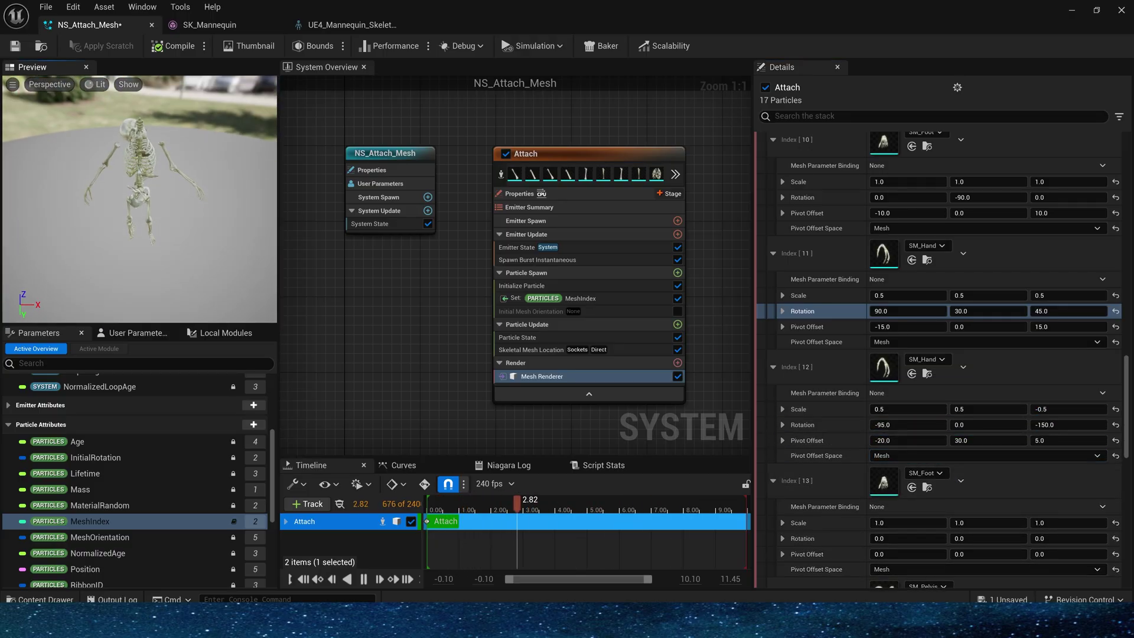
Step: Set the Index 13 SM_Foot mesh's scale to 1, 1, -1, its rotation to 35, 110, -150 and its pivot offset to -3, 5, 47
scroll(907, 447, "down", 2)
left_click(900, 449)
key("Tab")
key("Tab")
type("-1")
key("Return")
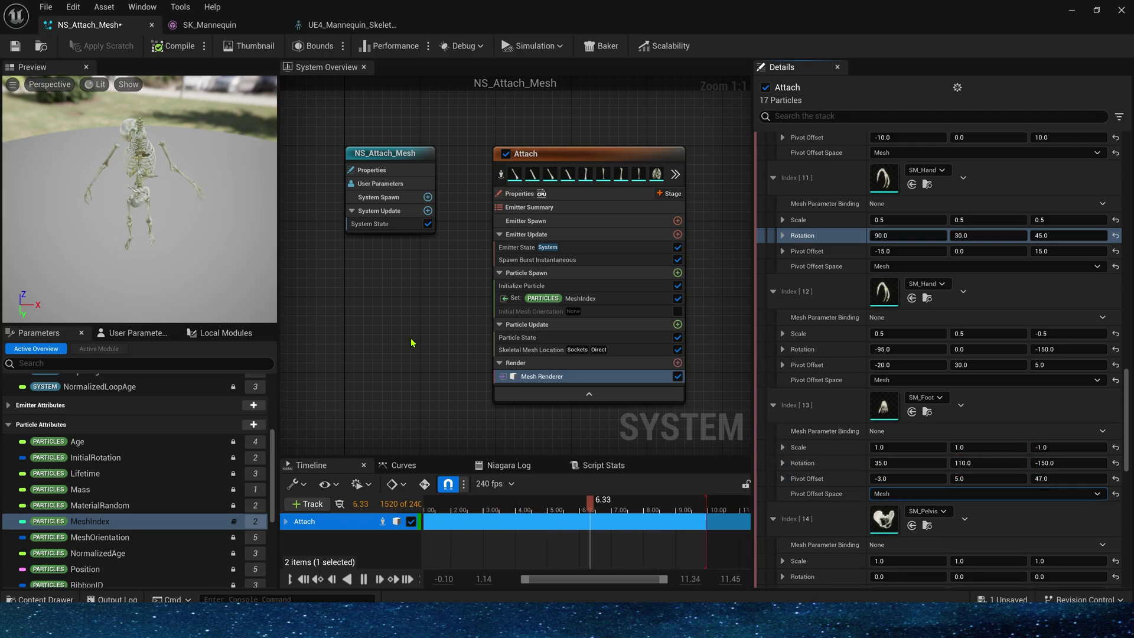
Step: Set the Index 14 SM_Pelvis mesh's rotation to 0, -90, 0 and its pivot offset to 0, -25, 0
scroll(866, 462, "down", 2)
left_click(972, 502)
type("-90")
key("Return")
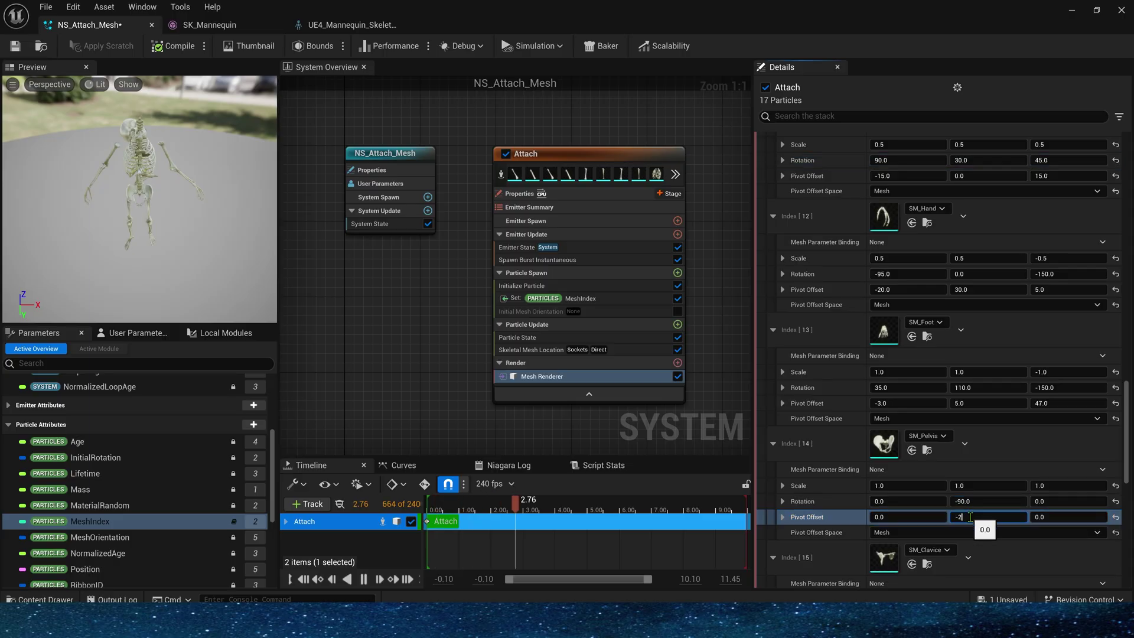
Step: Set the Index 15 SM_Clavice mesh's rotation to 0, -90, 0 and its pivot offset to 0, 0, 100
scroll(1002, 483, "down", 2)
left_click(1002, 483)
type("-90")
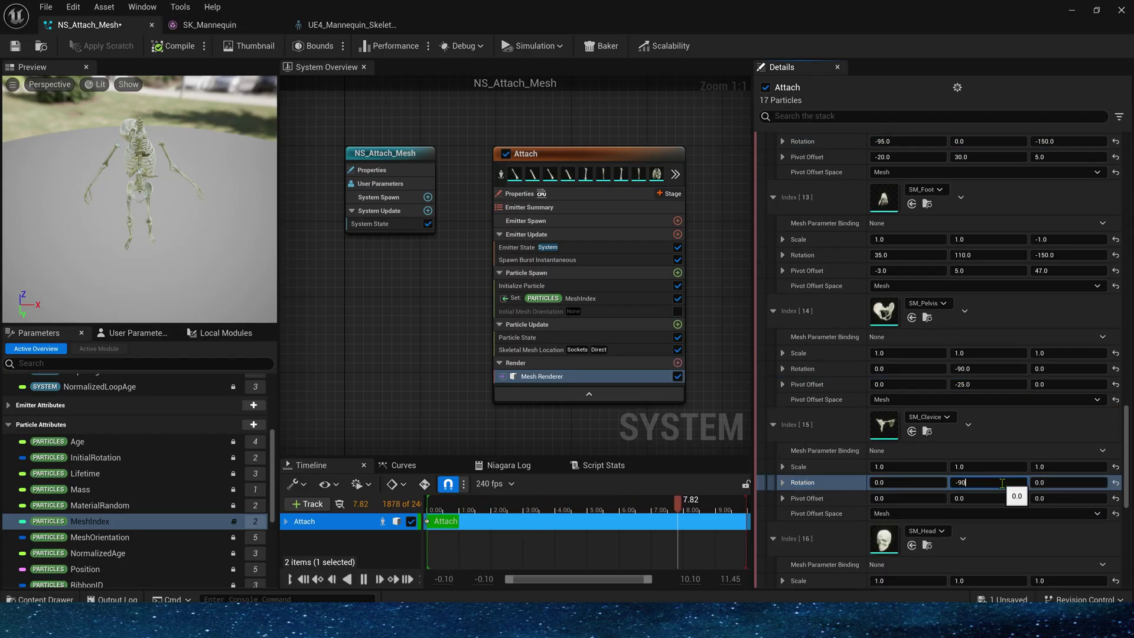
left_click(1066, 497)
type("100")
Step: Set the Index 16 SM_Head mesh's rotation to 0, -90, 0 and its pivot offset to 0, 30, 40
scroll(1003, 520, "down", 1)
left_click(969, 539)
type("-90")
key("Tab")
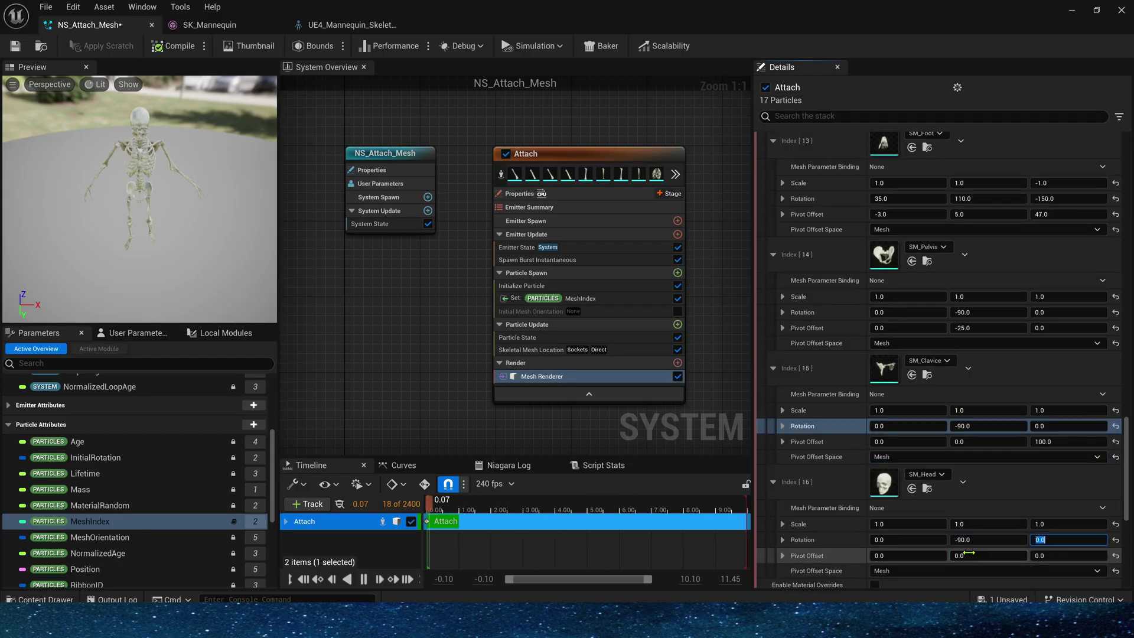
type("40")
key("Return")
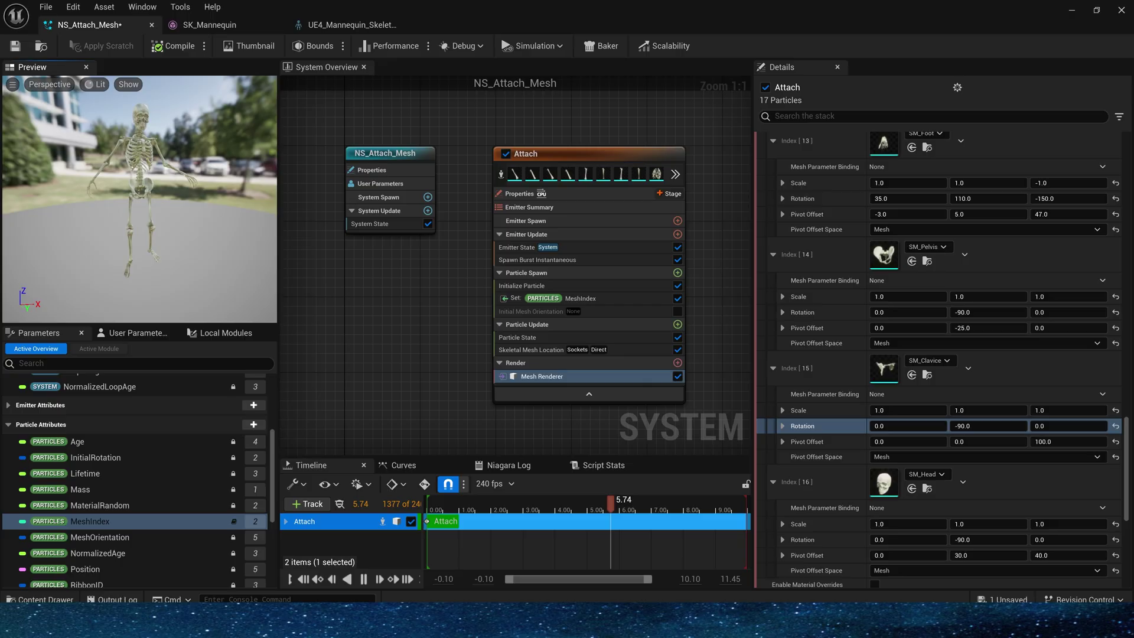
Step: Save the Niagara system and place NS_Attach_Mesh in the Example level beside the mannequin
key("ctrl+s")
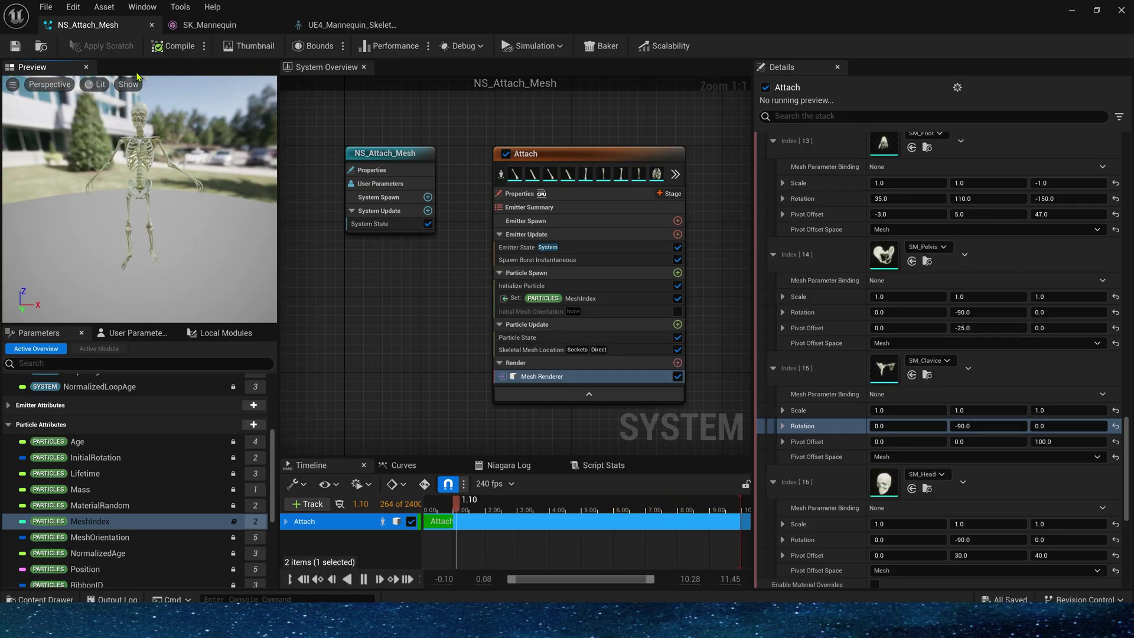
left_click(39, 49)
left_click_drag(381, 499, 524, 342)
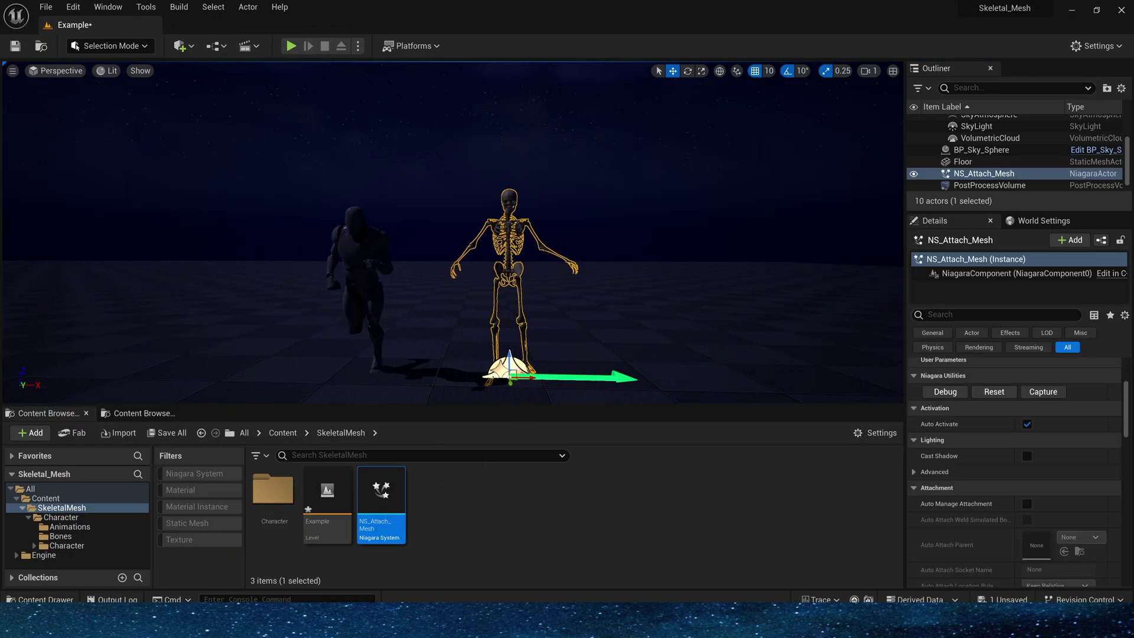
Step: Attach the NS_Attach_Mesh actor to SK_Mannequin, then play the level briefly to test it and stop
left_click_drag(1011, 178, 980, 188)
left_click(1004, 216)
mouse_move(452, 237)
right_mouse_down()
mouse_move(475, 219)
mouse_move(452, 229)
right_mouse_up()
key("alt+p")
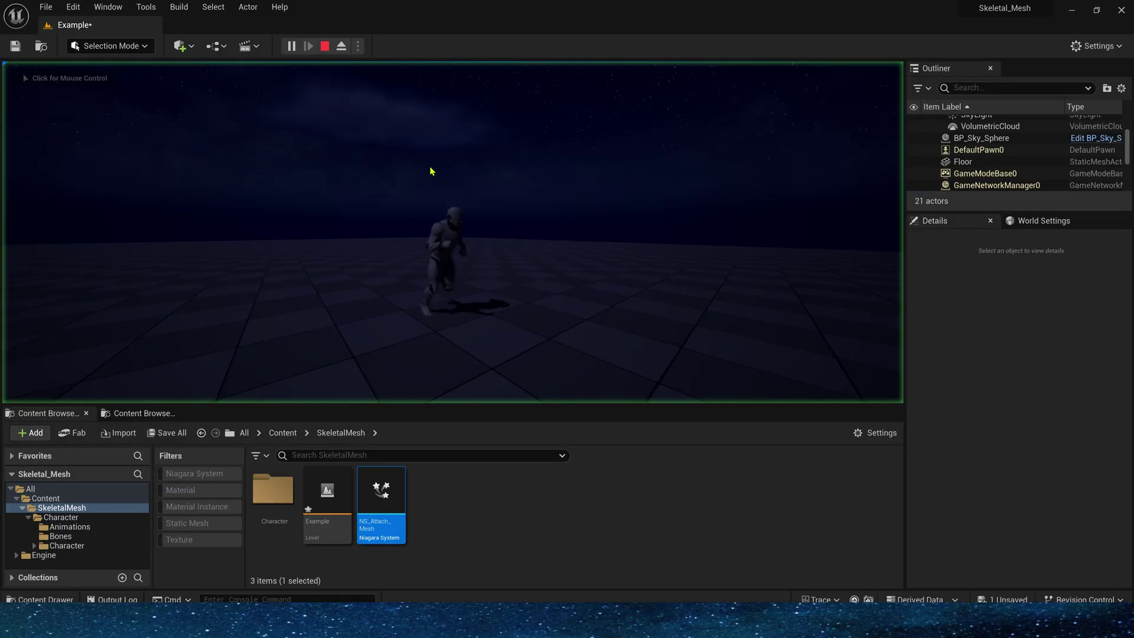
key("Escape")
Step: Open the M_Male_Body material assigned to Element 0 of the SK_Mannequin actor
left_click(496, 248)
scroll(1004, 414, "down", 3)
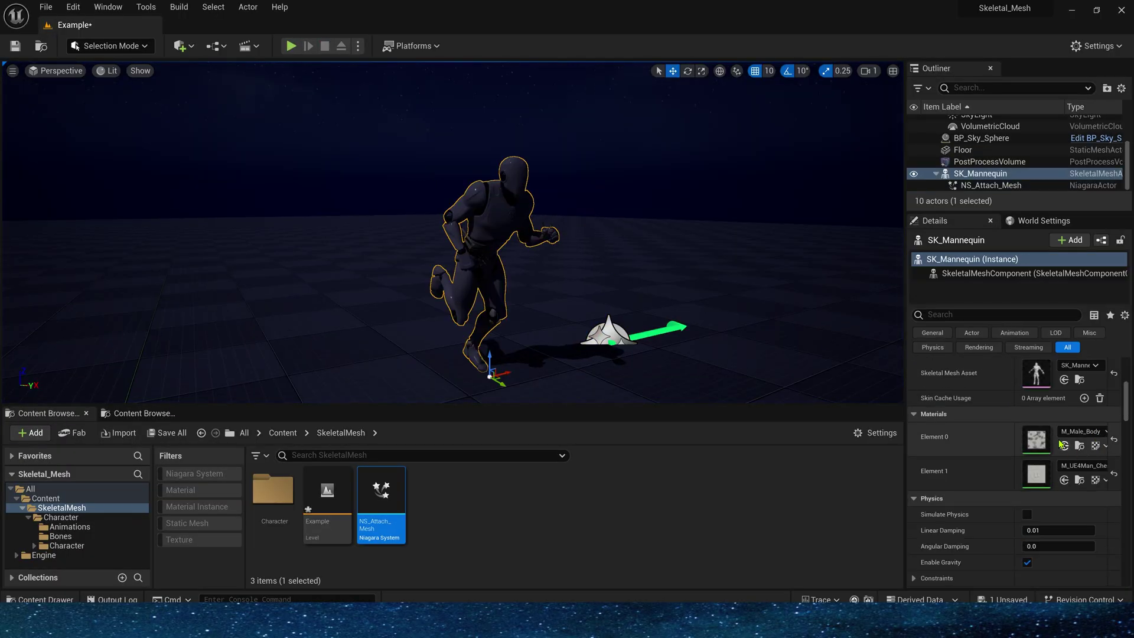
double_click(1036, 437)
Step: Route the MatLayerBlend_NormalBlend output through new GetMaterialAttributes and SetMaterialAttributes nodes into the M_Male_Body material attributes
scroll(560, 208, "up", 2)
left_click_drag(513, 184, 578, 218)
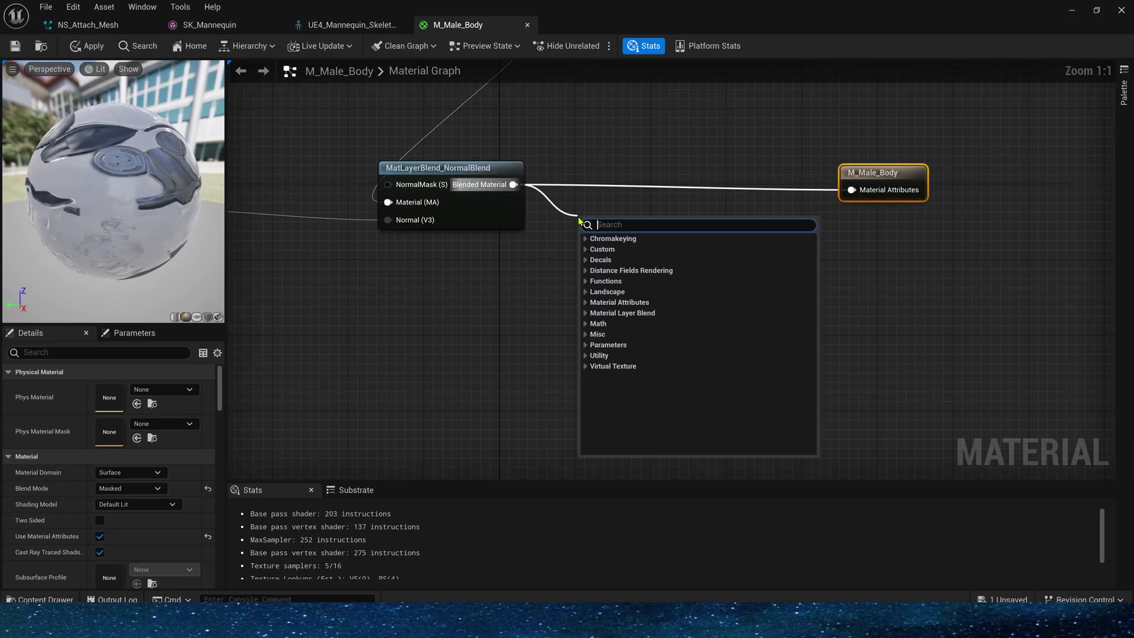
type("get")
key("Return")
left_click_drag(672, 240, 735, 238)
type("set")
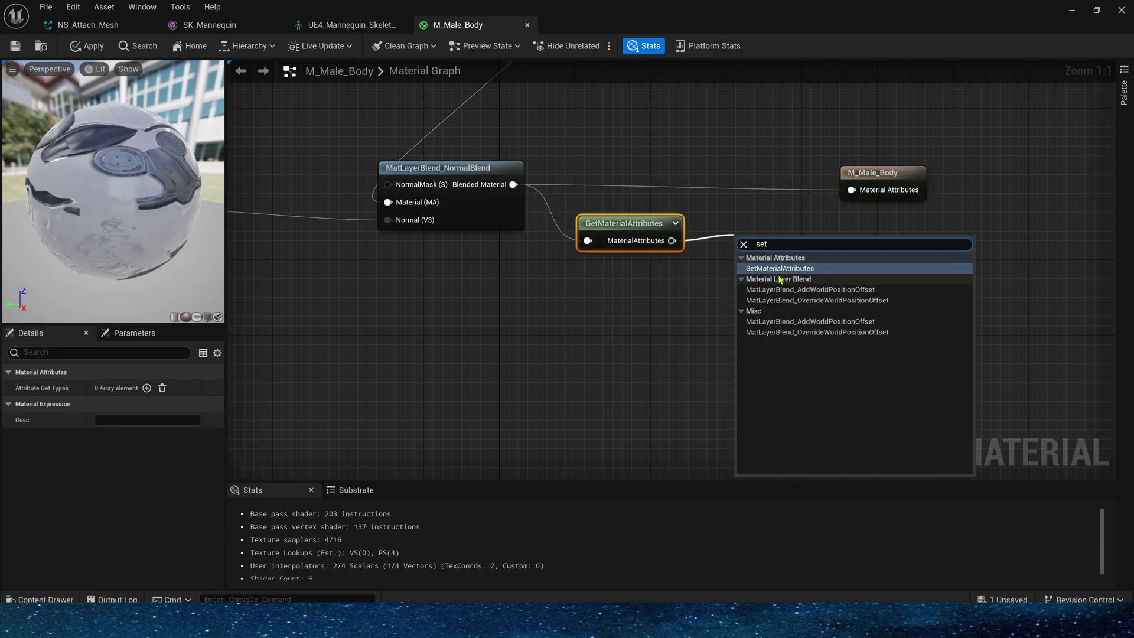
key("Return")
left_click_drag(828, 260, 912, 154)
Step: Add an Opacity Mask input to SetMaterialAttributes, feed it a constant of 0, and save the material
left_click(147, 388)
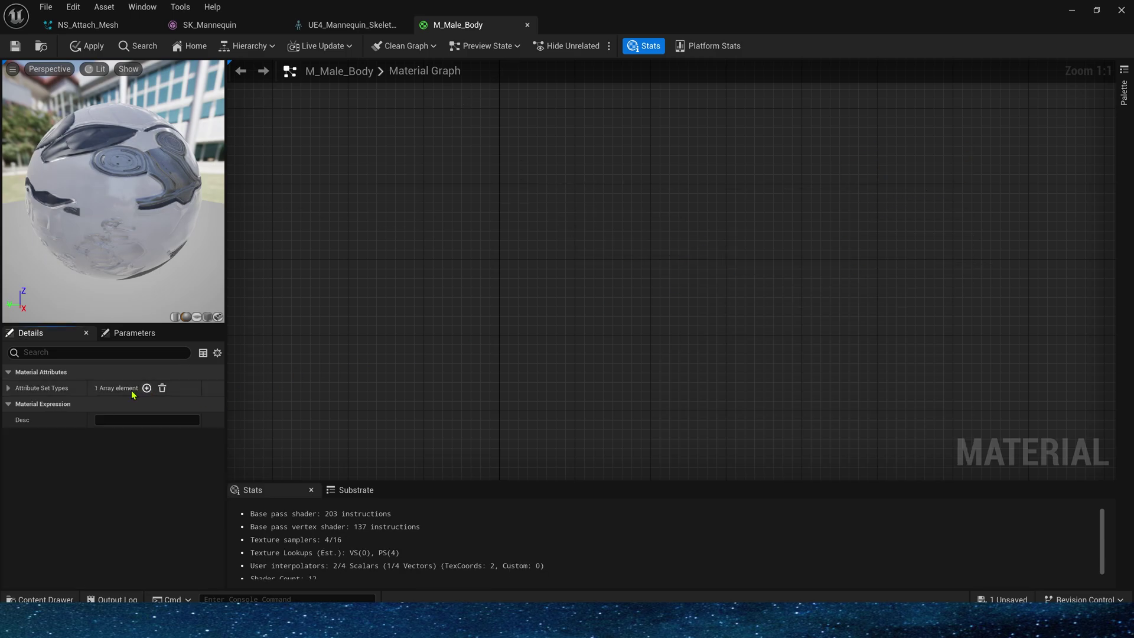
left_click(118, 403)
left_click(115, 386)
left_click(622, 335)
left_click(623, 334)
left_click_drag(672, 335, 740, 277)
key("ctrl+s")
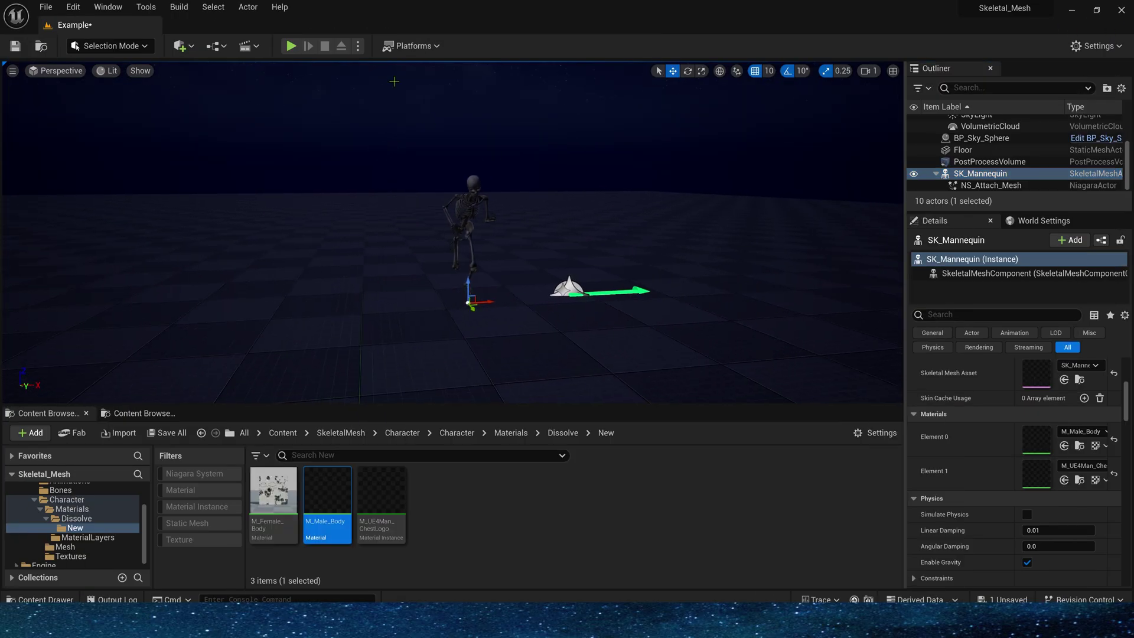
Step: Play the level to check the running skeleton with the body masked out, then stop
key("alt+p")
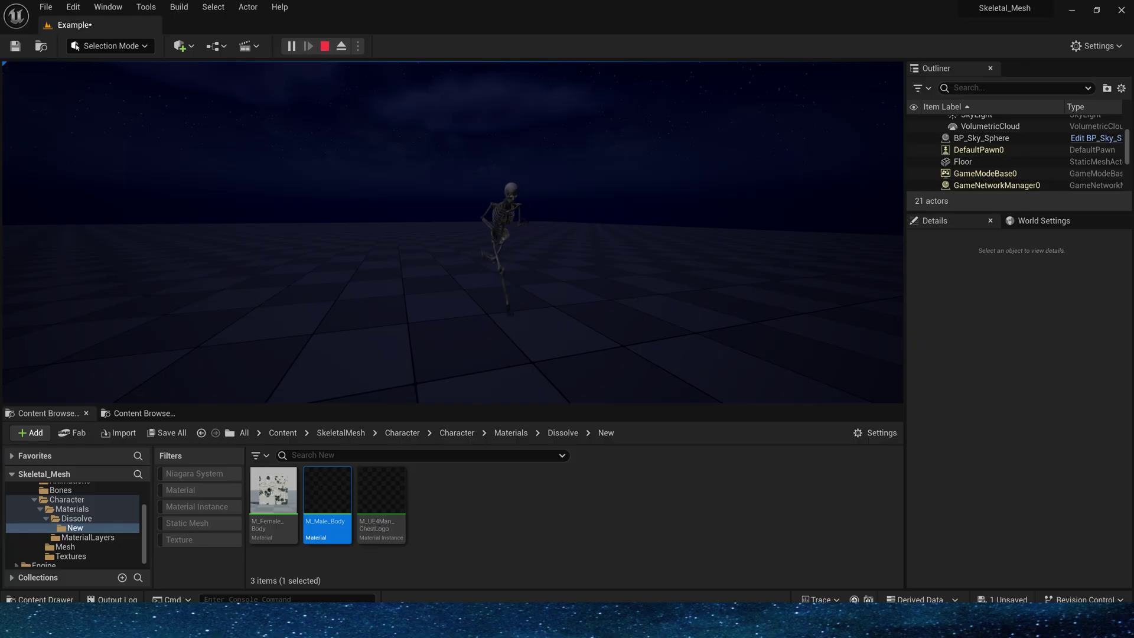
key("Escape")
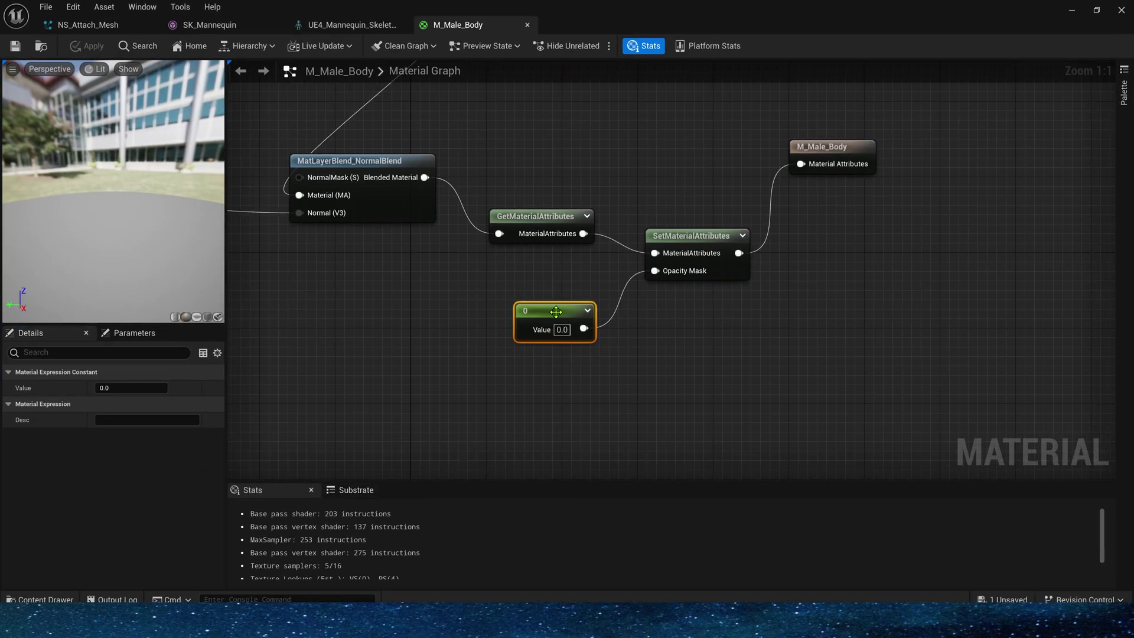
Step: Add a ValueStep function node below the constant in the M_Male_Body material graph
right_click_drag(556, 312, 539, 291)
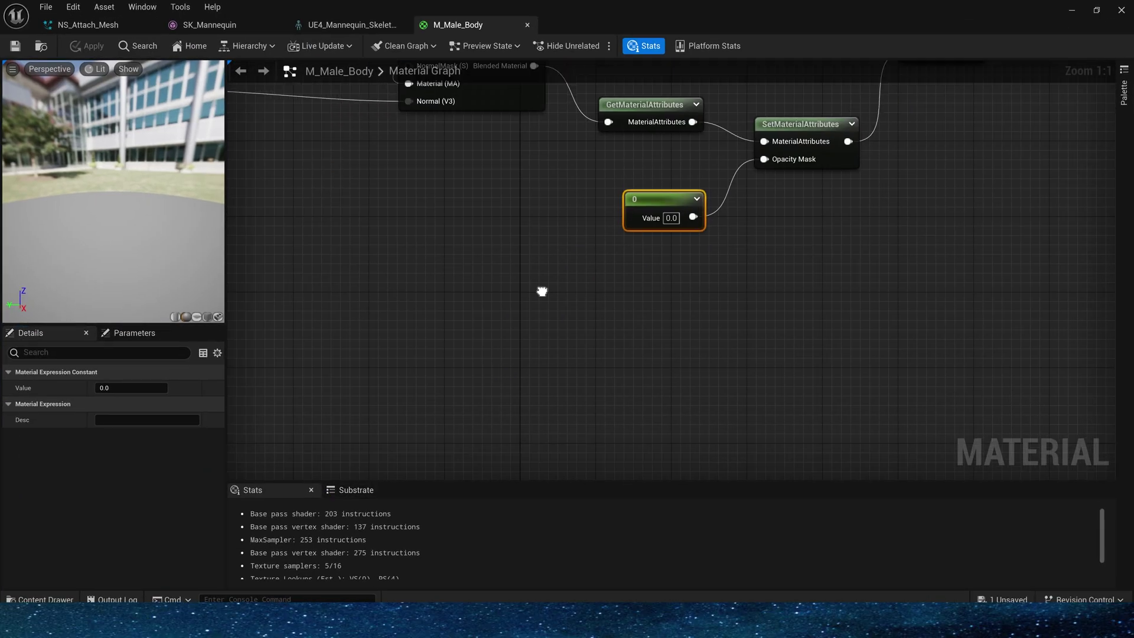
right_click(533, 282)
type("val")
left_click(561, 497)
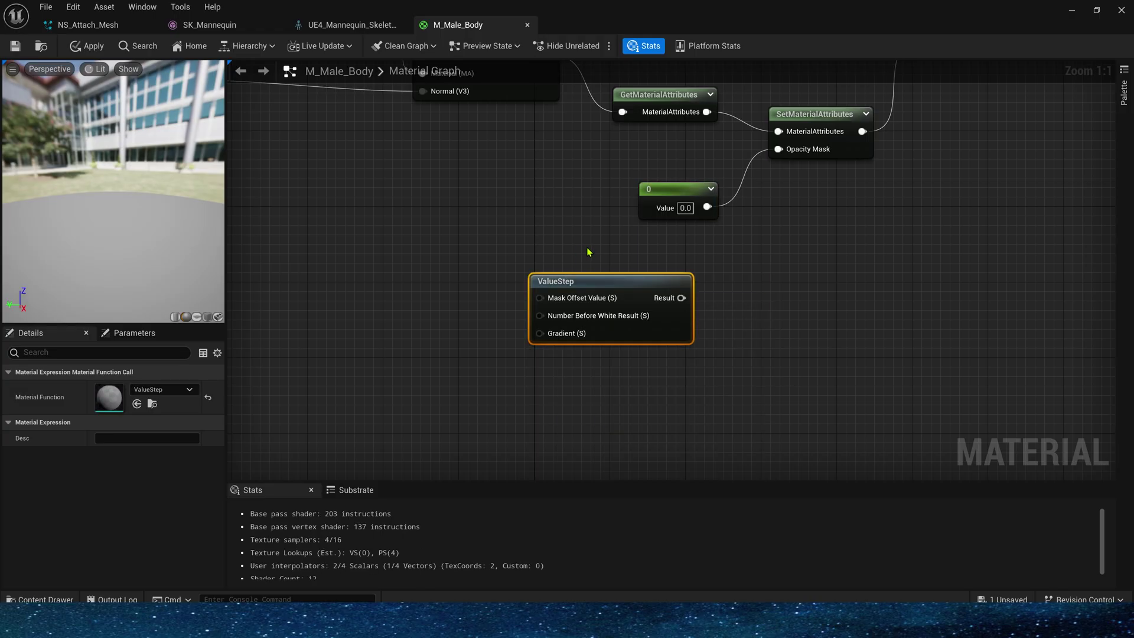
Step: Add a TilingNoise05 Texture Sample, feed its R channel into ValueStep's Gradient, and connect the constant to Mask Offset Value
left_click(397, 349)
left_click(161, 485)
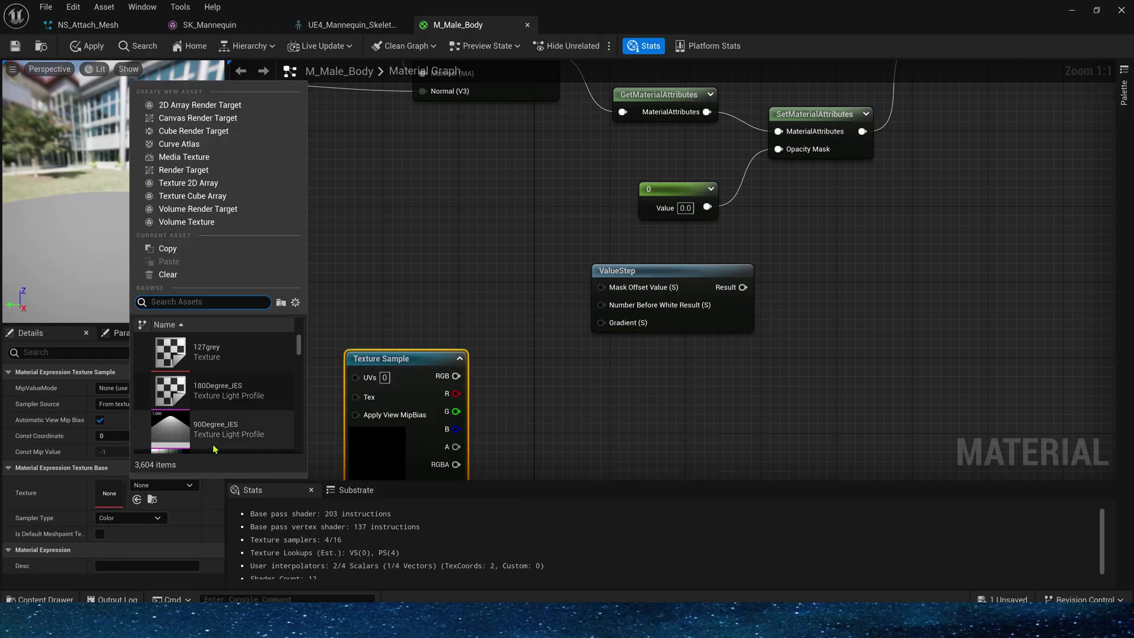
scroll(219, 390, "down", 15)
type("no")
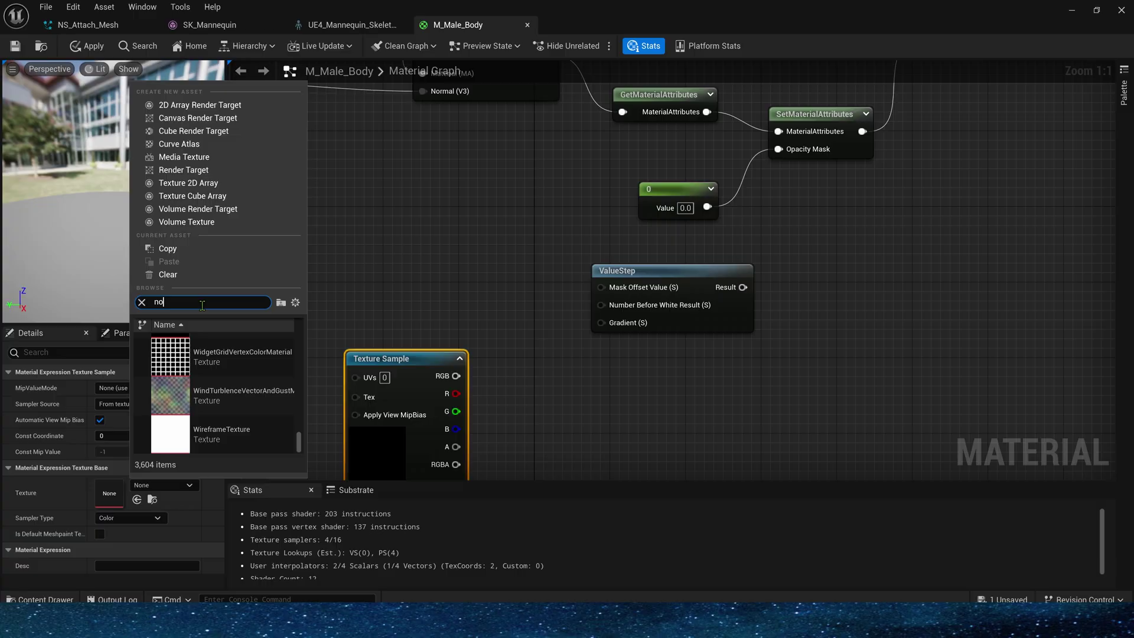
type("ise")
left_click(222, 431)
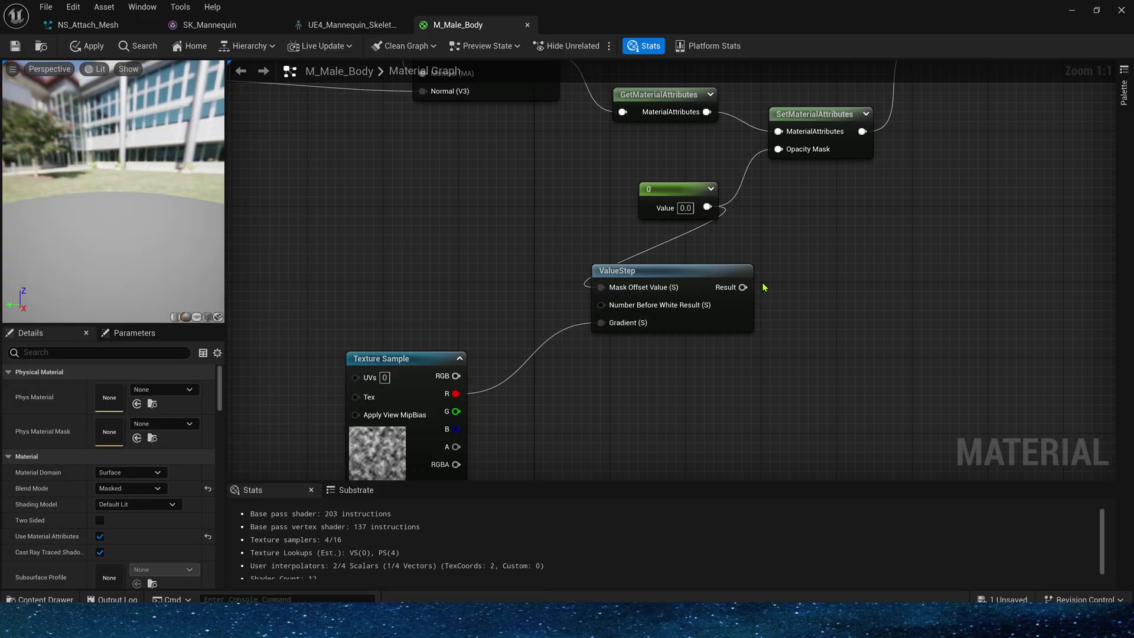
Step: Connect the ValueStep result to the SetMaterialAttributes Opacity Mask and set the constant to about 0.73
left_click_drag(743, 286, 778, 148)
left_click_drag(689, 196, 451, 213)
mouse_move(127, 388)
left_mouse_down()
mouse_move(148, 392)
mouse_move(112, 391)
left_mouse_up()
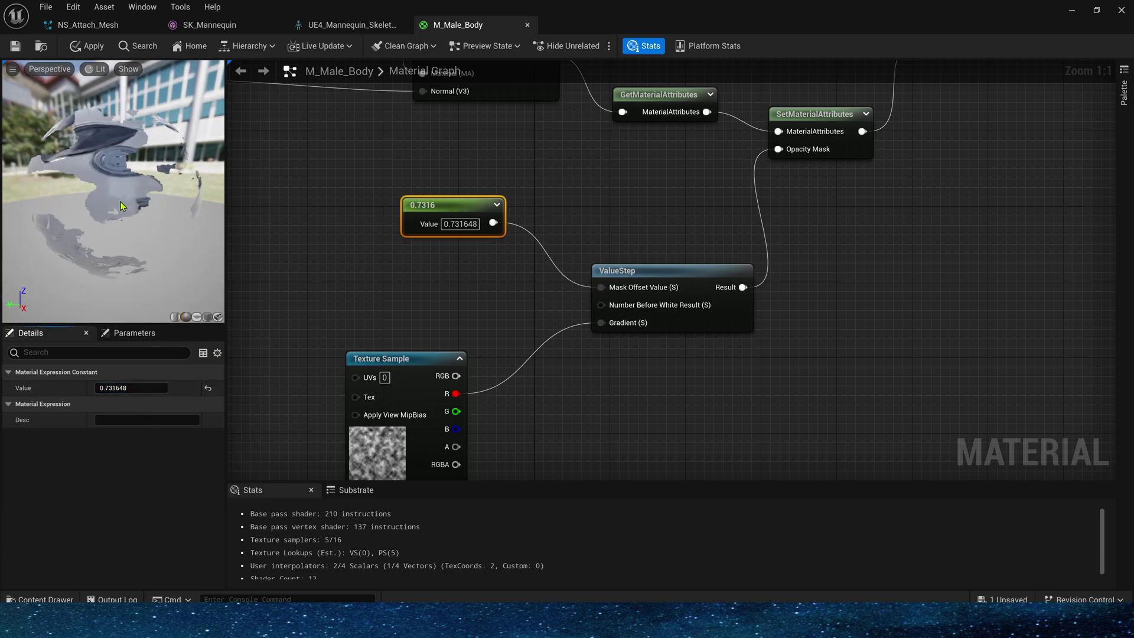
Step: Rearrange the ValueStep, constant and Texture Sample nodes into a tidy group beside SetMaterialAttributes
right_click_drag(613, 270, 684, 204)
left_click_drag(455, 292, 496, 242)
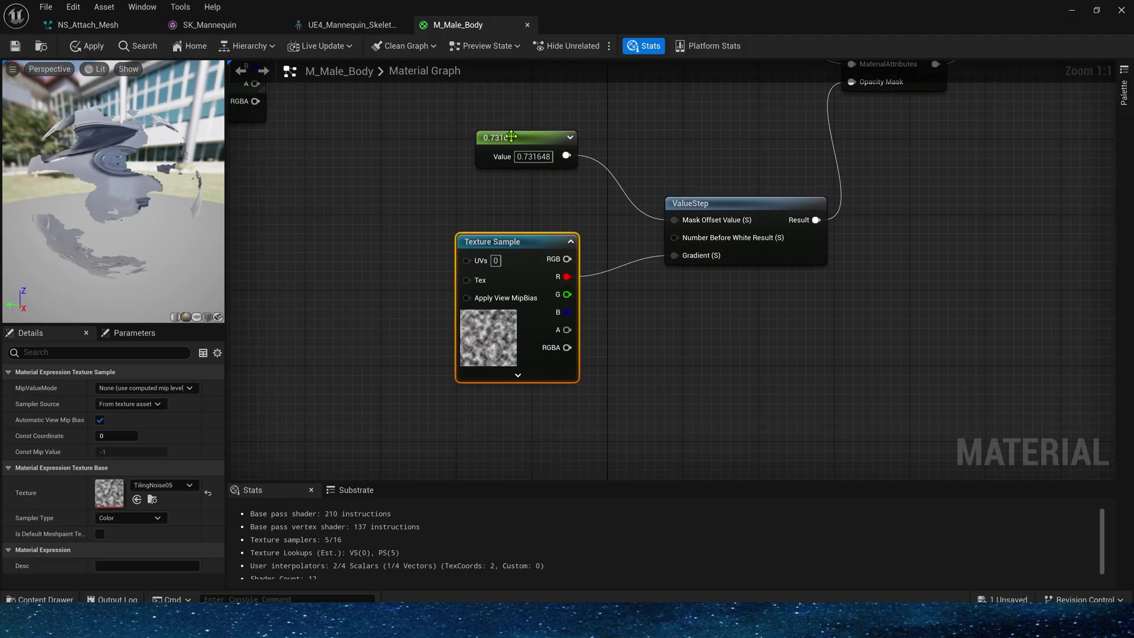
left_click_drag(679, 202, 614, 118)
left_click_drag(548, 240, 472, 203)
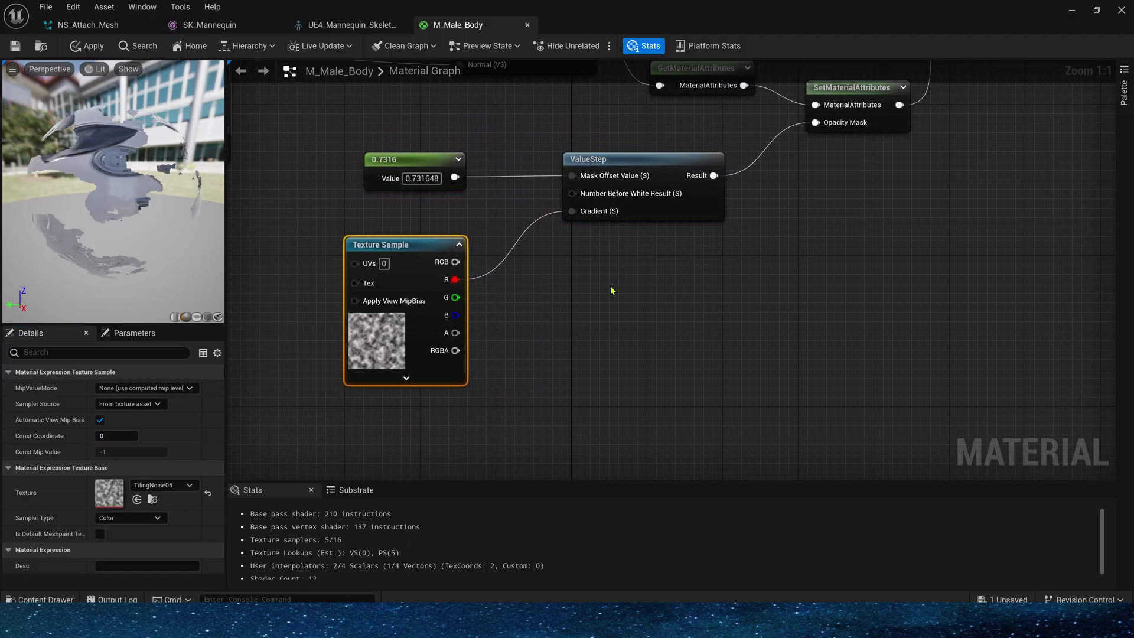
Step: Duplicate the ValueStep node below the original and feed the noise texture's R channel into the copy's Gradient
key("ctrl+d")
left_click_drag(640, 296, 640, 320)
left_click(477, 287)
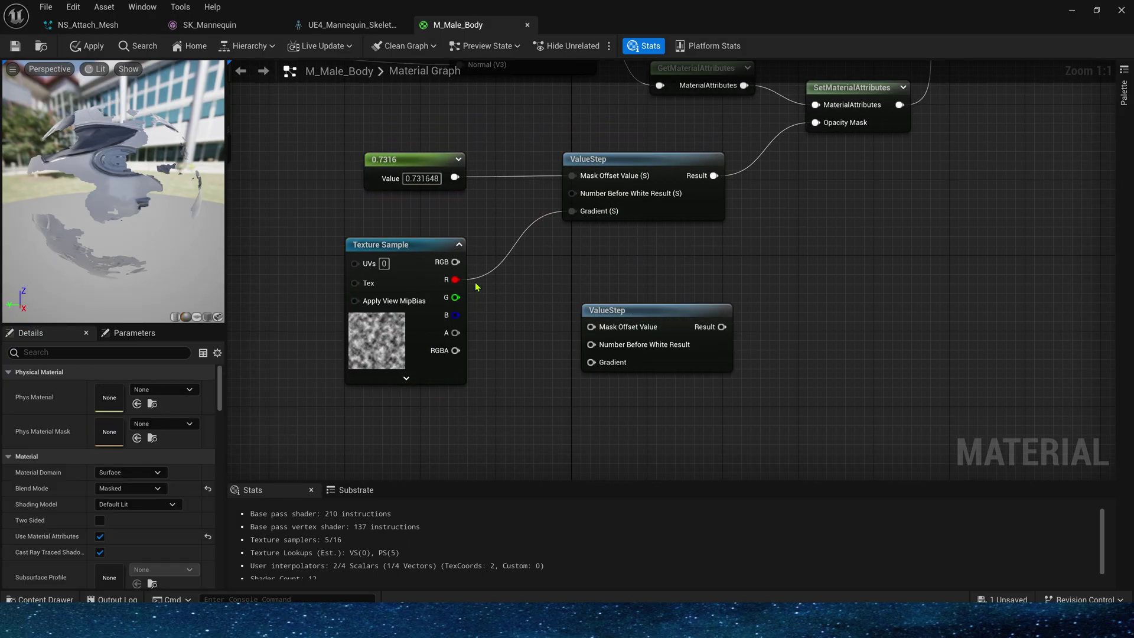
Step: Add 0.05 to the constant with an Add node and feed the sum into the second ValueStep's Mask Offset Value
left_click(486, 212)
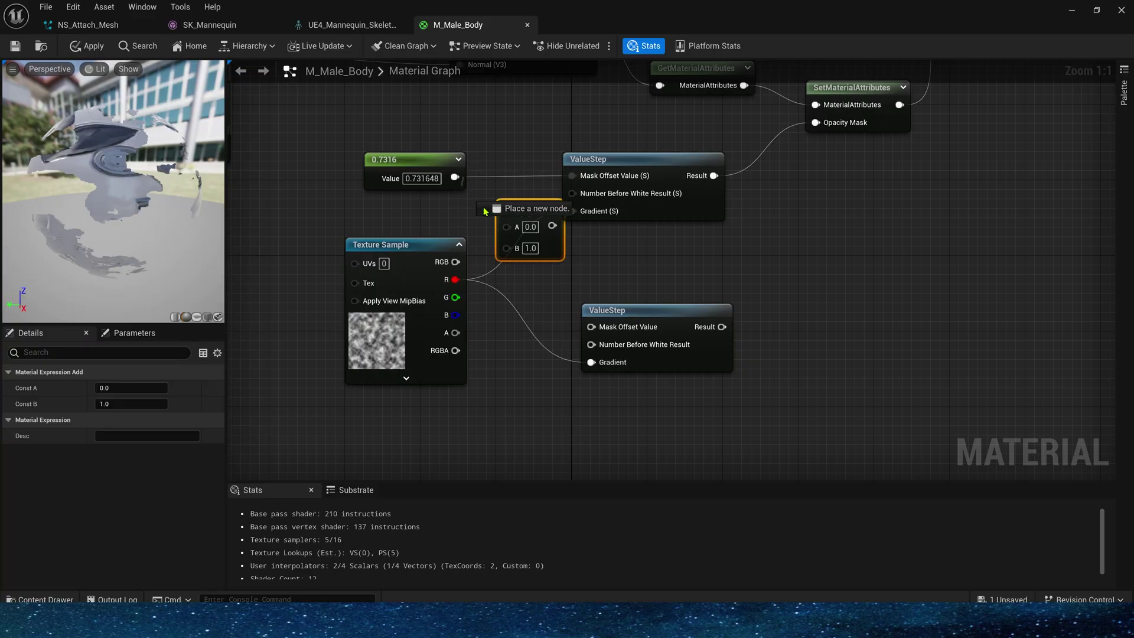
left_click_drag(502, 216, 502, 103)
left_click_drag(455, 177, 496, 120)
left_click_drag(425, 161, 364, 161)
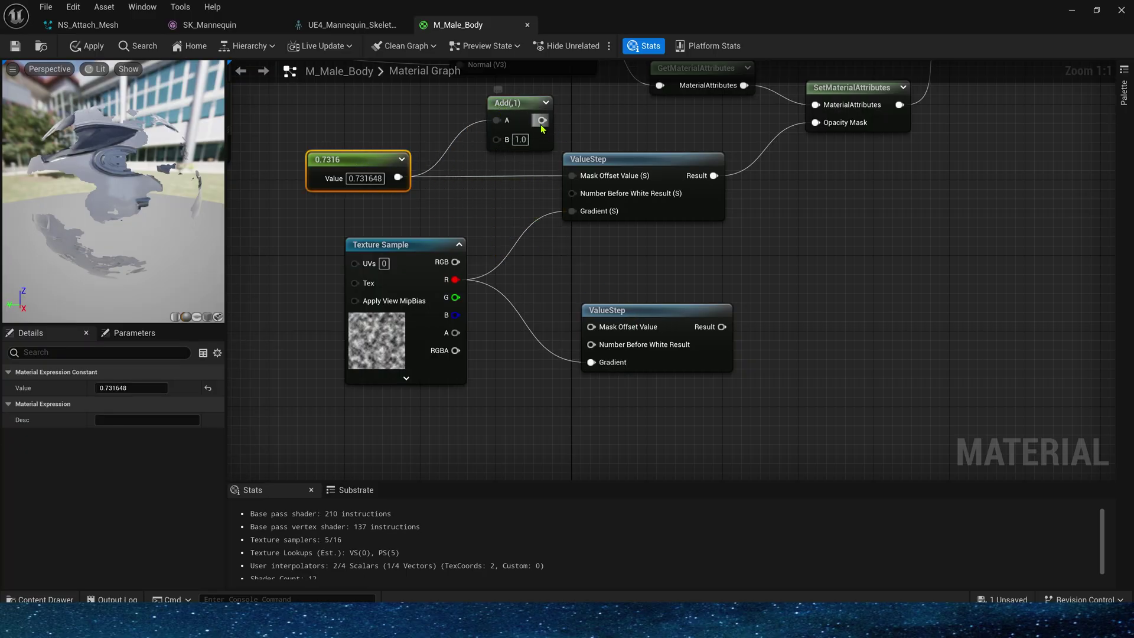
left_click_drag(542, 120, 591, 326)
left_click_drag(522, 140, 485, 140)
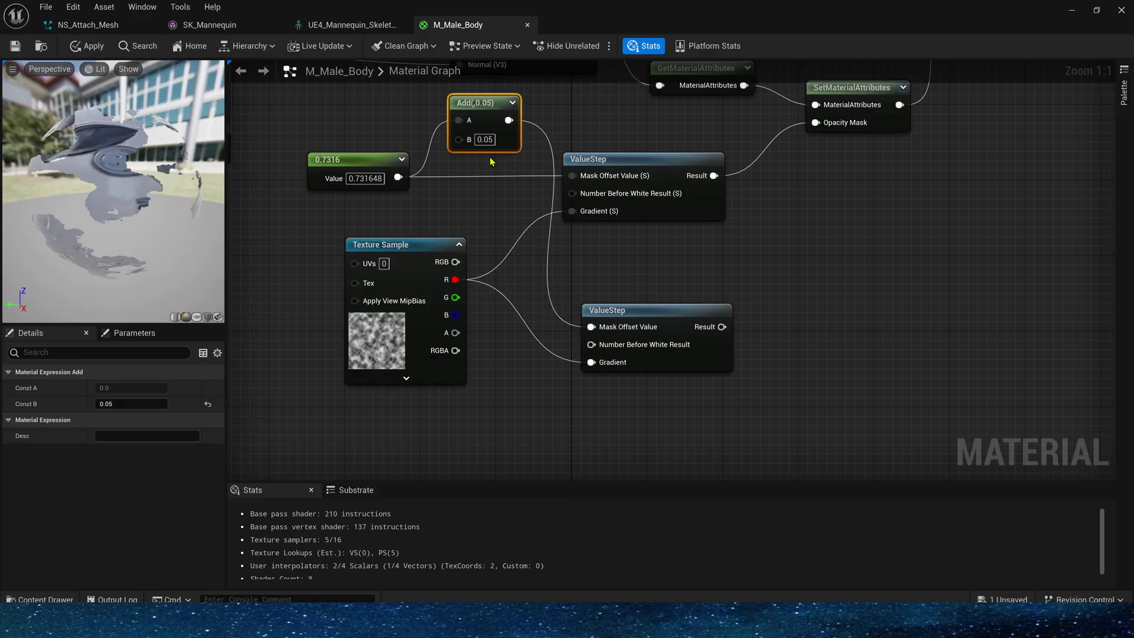
Step: Preview the ValueStep outputs on the preview mesh to compare the two noise masks
right_click_drag(680, 208, 691, 253)
left_click(700, 266)
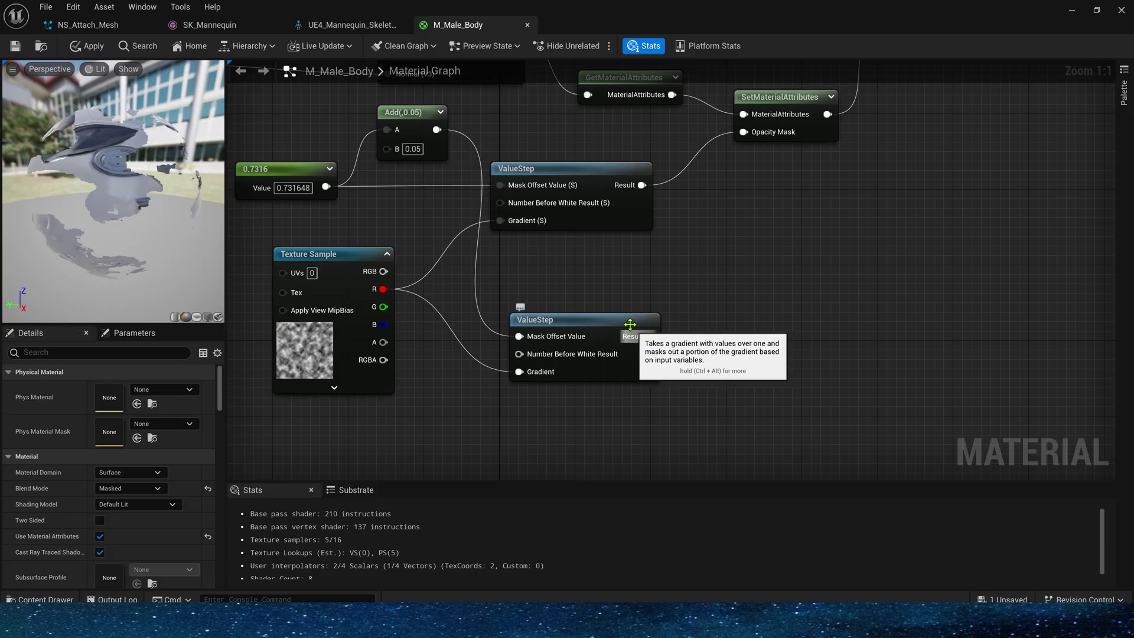
right_click(591, 366)
left_click(553, 344)
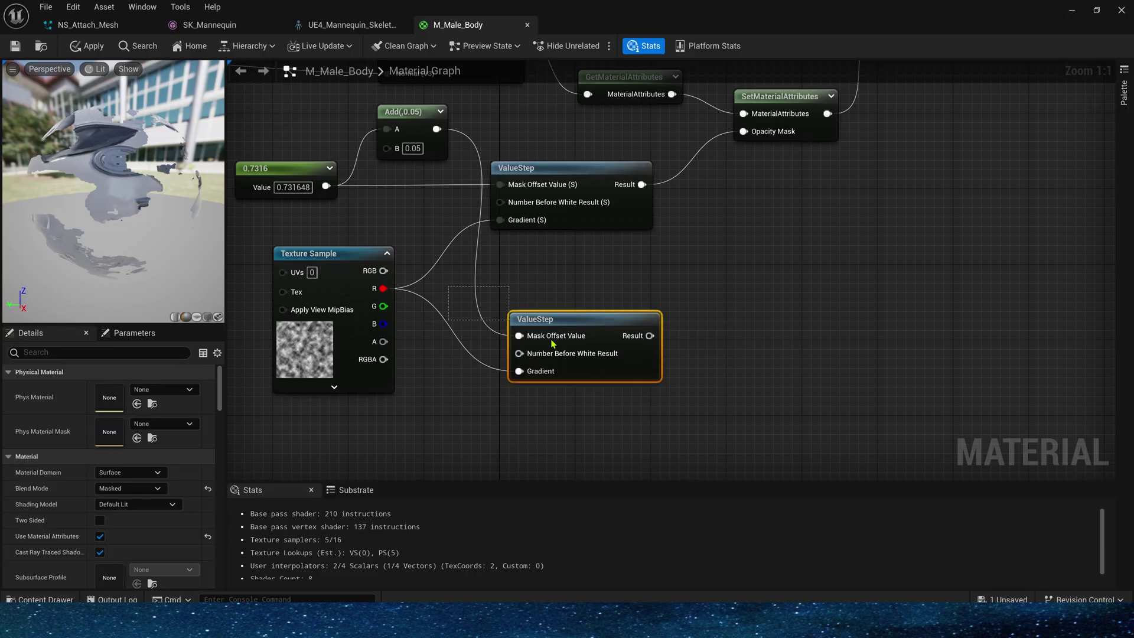
right_click(583, 315)
left_click(617, 337)
right_click(546, 173)
left_click(608, 187)
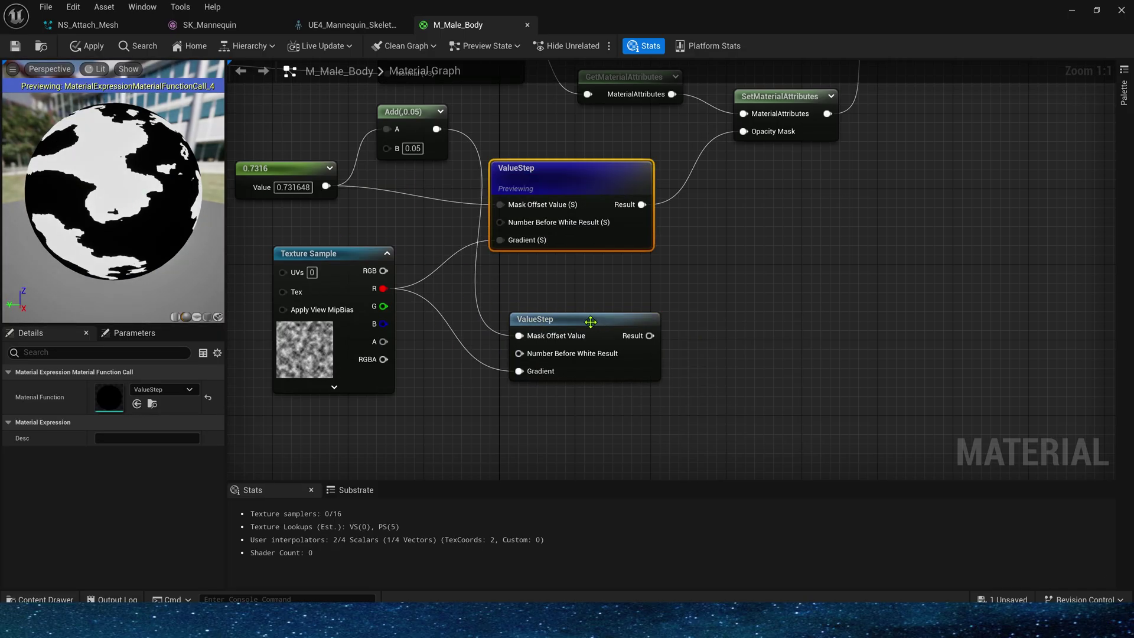
left_click(590, 322)
Step: Subtract the first ValueStep result from the second one with a Subtract node and preview its output
left_click_drag(650, 336, 722, 265)
type("sub")
left_click(753, 336)
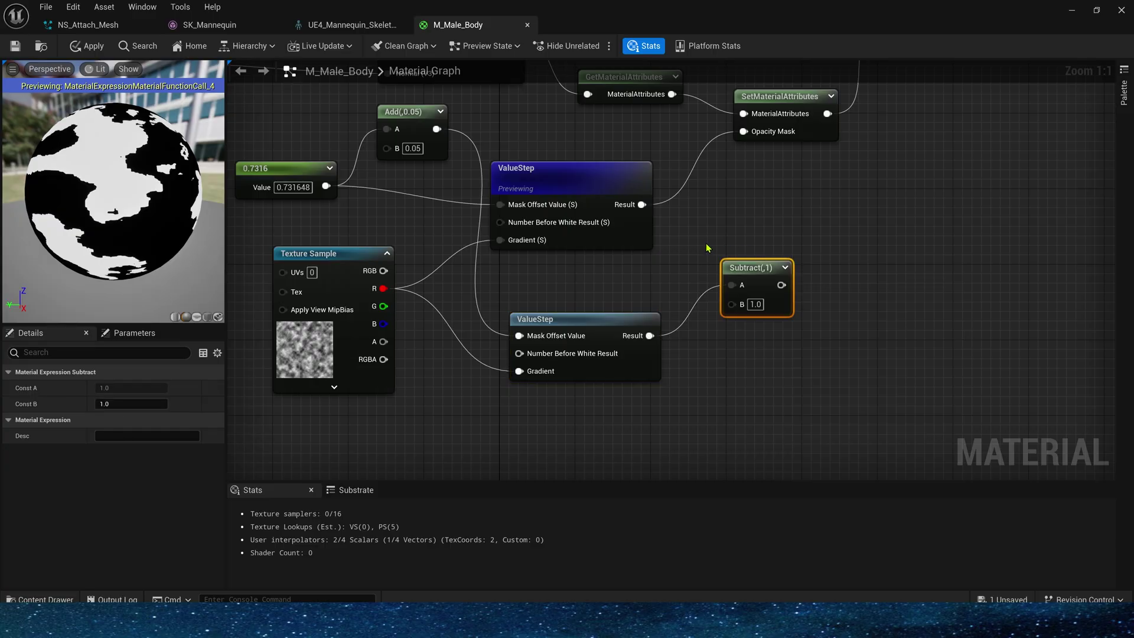
left_click_drag(641, 204, 731, 305)
right_click(762, 277)
left_click(803, 295)
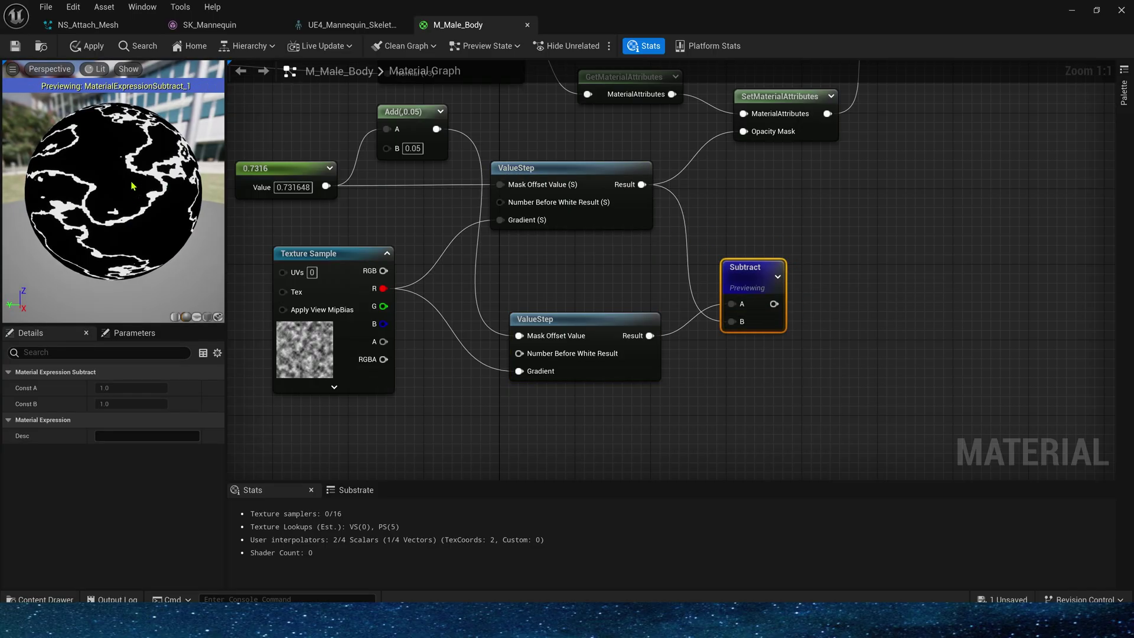
left_click_drag(132, 185, 147, 163)
left_click_drag(110, 218, 112, 178)
Step: Multiply the Subtract output by a new Constant3Vector of 10, 0.2, 0.1 using a Multiply node
left_click(837, 348)
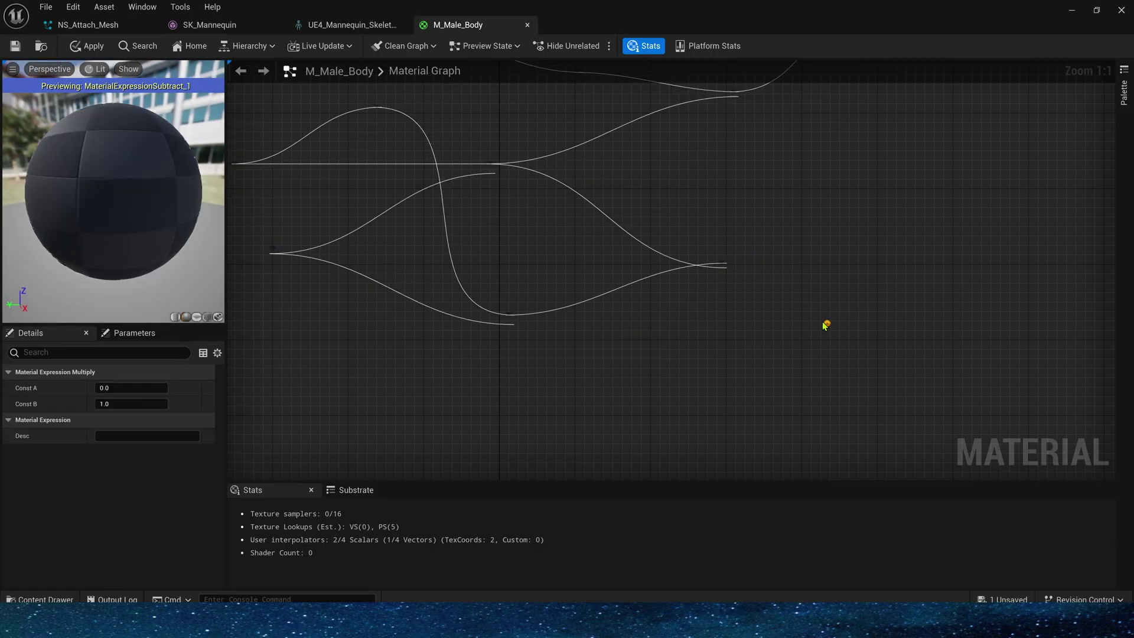
right_click_drag(831, 350, 831, 276)
key("3")
left_click(762, 335)
left_click(130, 403)
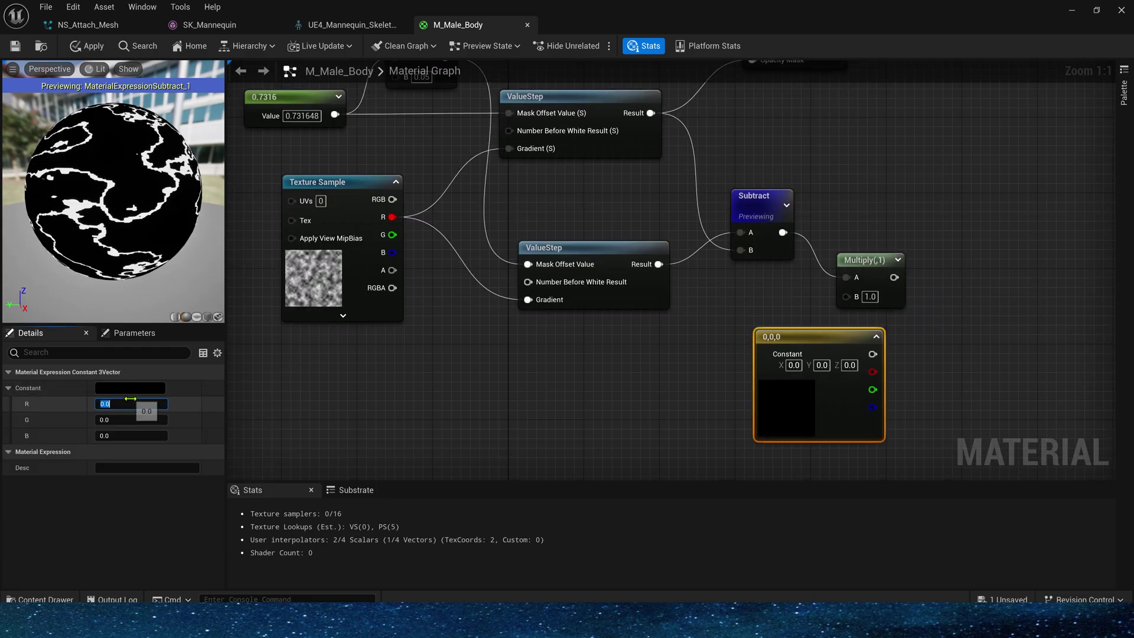
type("10")
key("Tab")
type("0.2")
key("Tab")
type("0.1")
key("Tab")
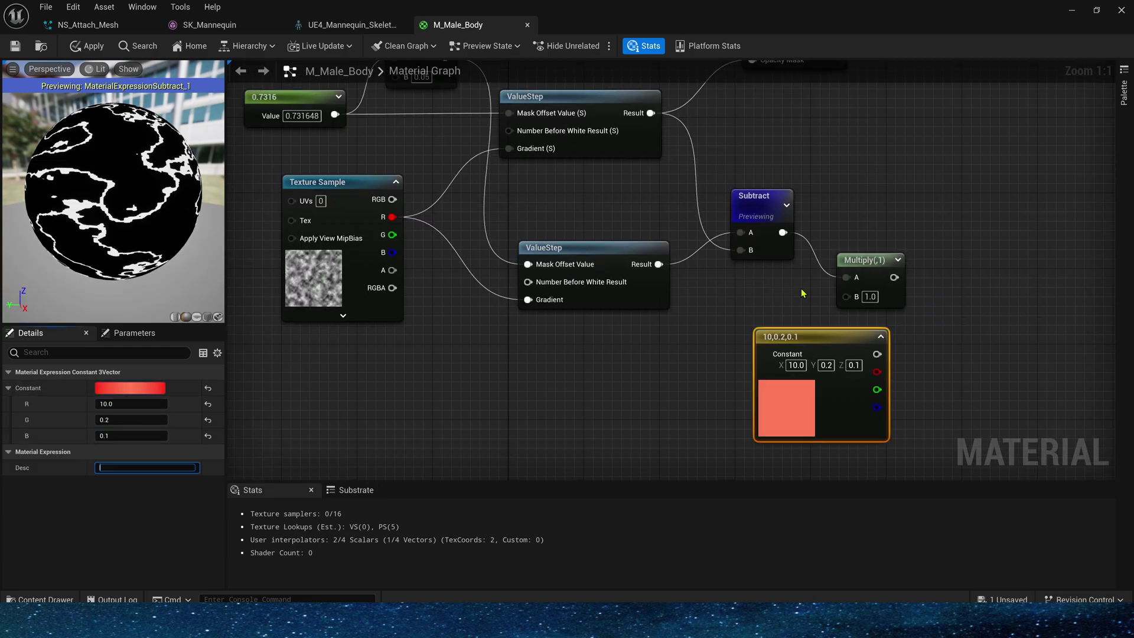
left_click(874, 363)
left_click_drag(876, 354, 846, 297)
Step: Add an Emissive Color input to SetMaterialAttributes and connect the Multiply output to it
right_click_drag(827, 266, 650, 345)
left_click(612, 104)
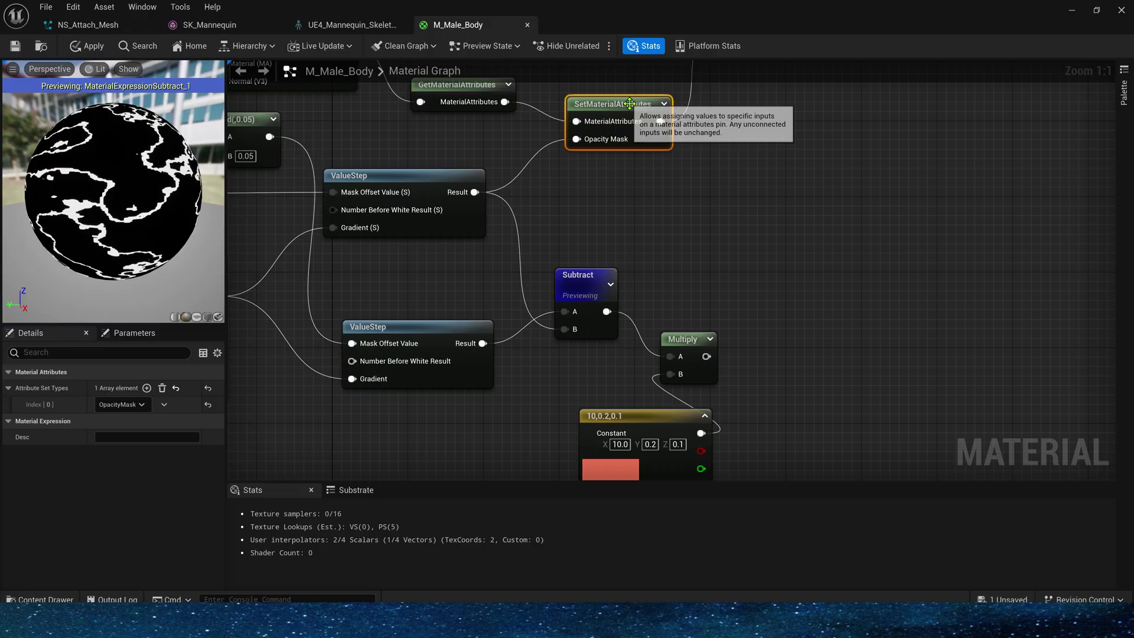
left_click(146, 389)
left_click(123, 421)
left_click(127, 162)
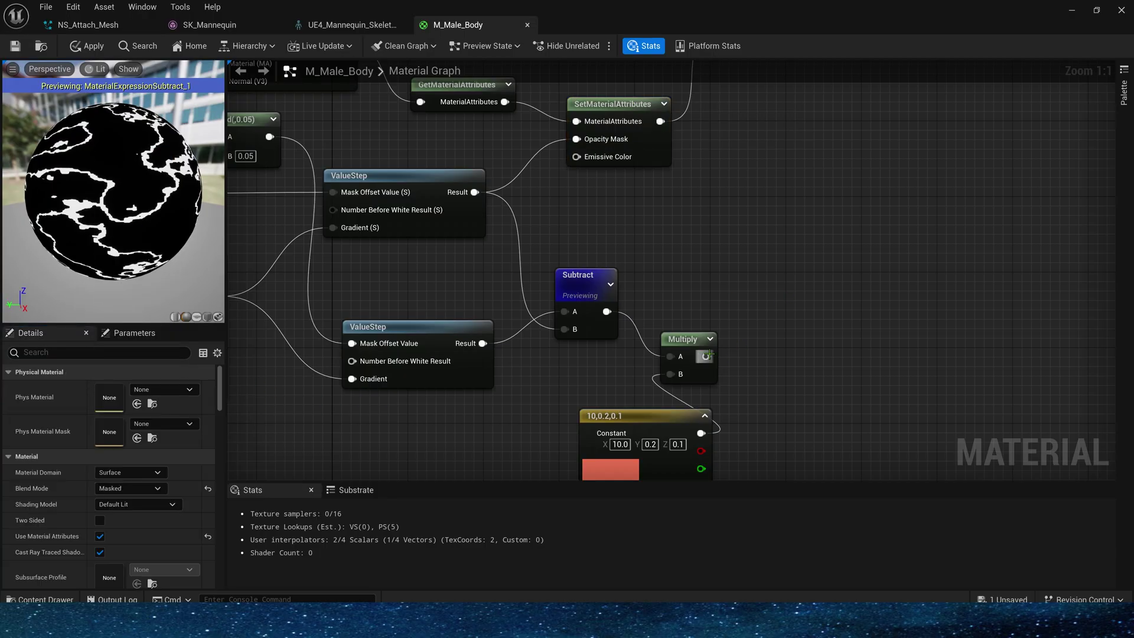
left_click_drag(706, 356, 577, 157)
Step: Preview the second ValueStep, route its result into the Opacity Mask instead, and stop previewing the node
right_click_drag(444, 313, 512, 320)
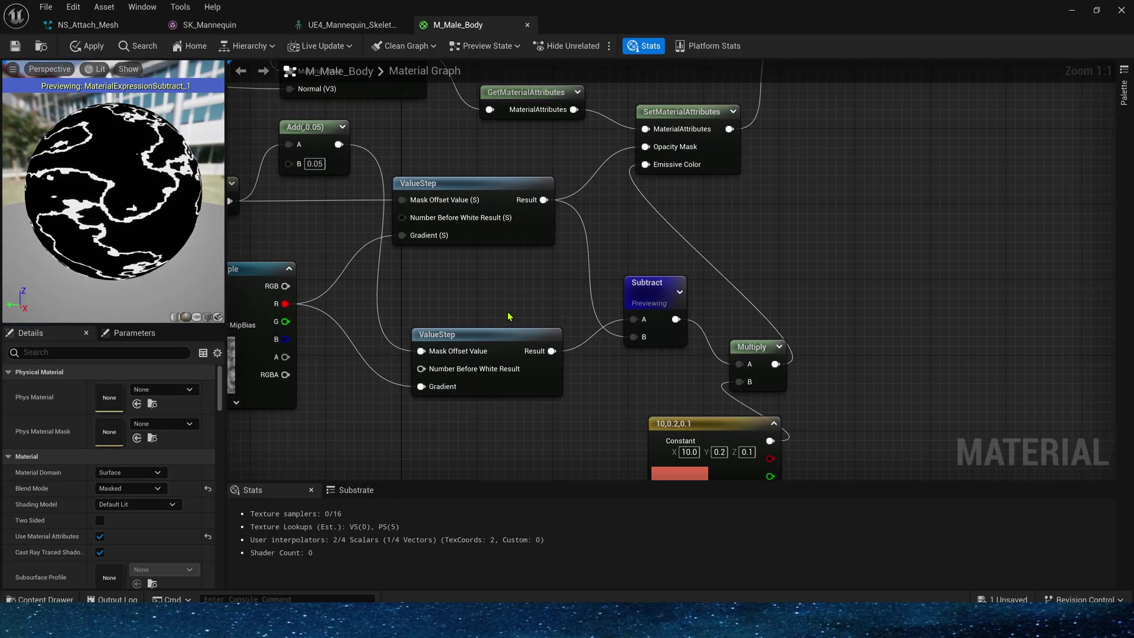
right_click(526, 353)
left_click(561, 357)
left_click(597, 402)
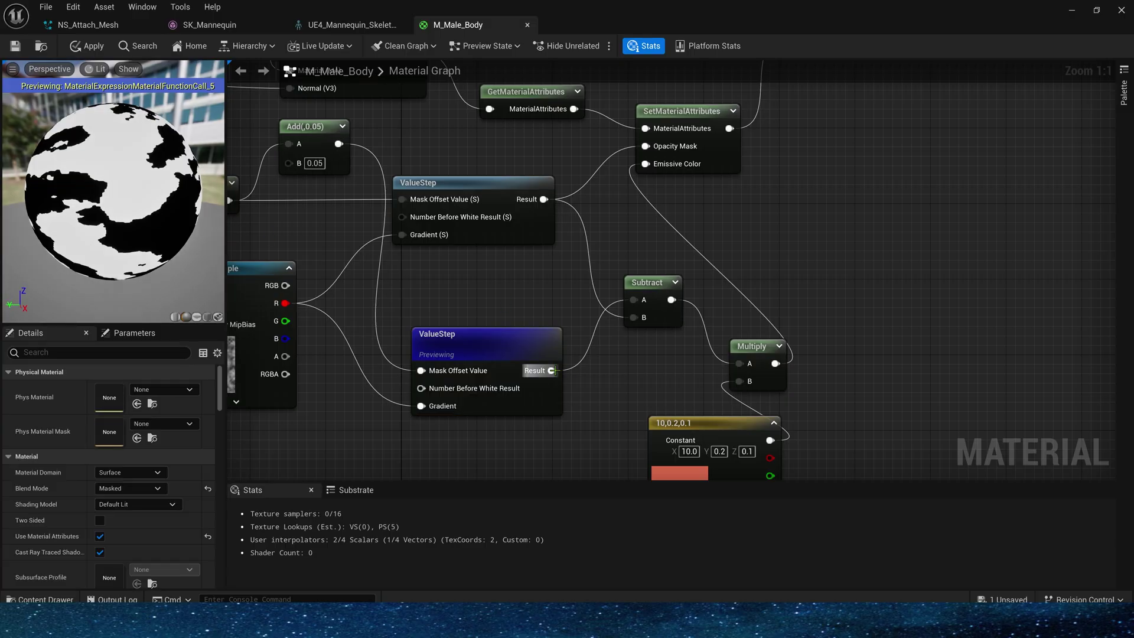
left_click_drag(552, 370, 645, 146)
right_click(541, 361)
left_click(545, 369)
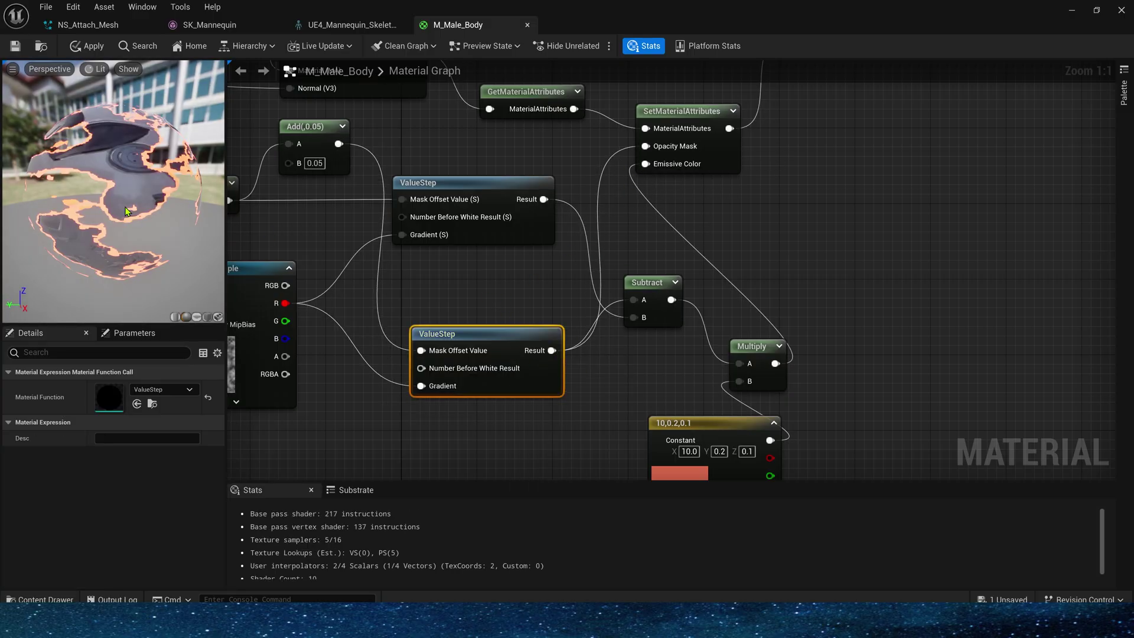
Step: Rearrange the dissolve nodes in the M_Male_Body graph so the wires are readable and save the material
scroll(474, 327, "down", 1)
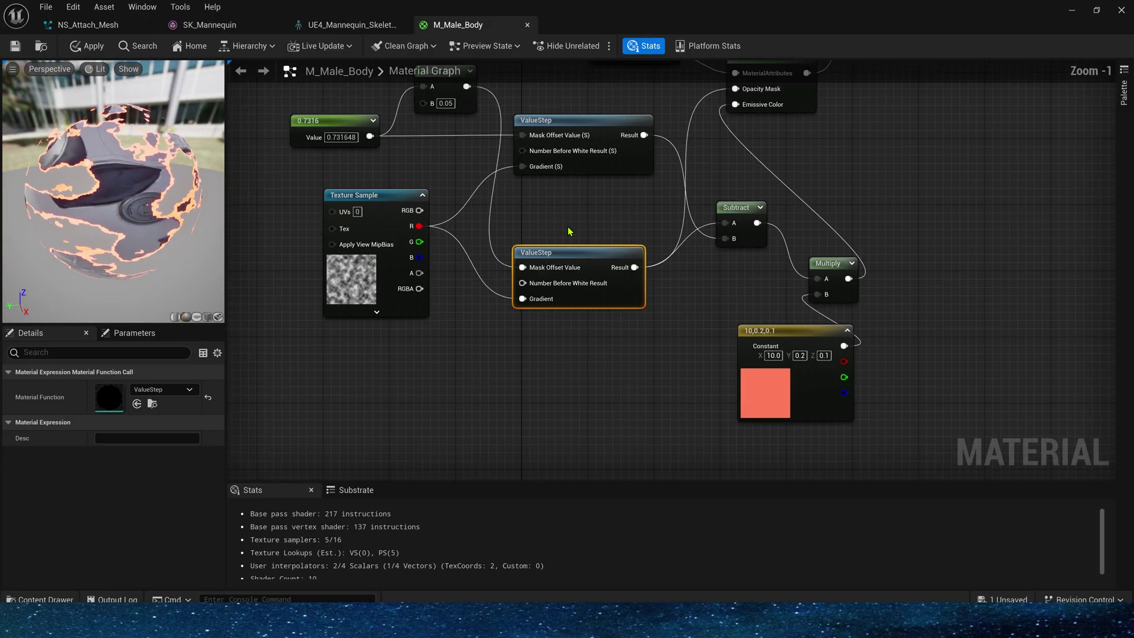
left_click_drag(425, 182, 428, 435)
left_click_drag(260, 268, 159, 351)
left_click_drag(449, 333, 448, 191)
left_click_drag(753, 346, 757, 276)
key("ctrl+s")
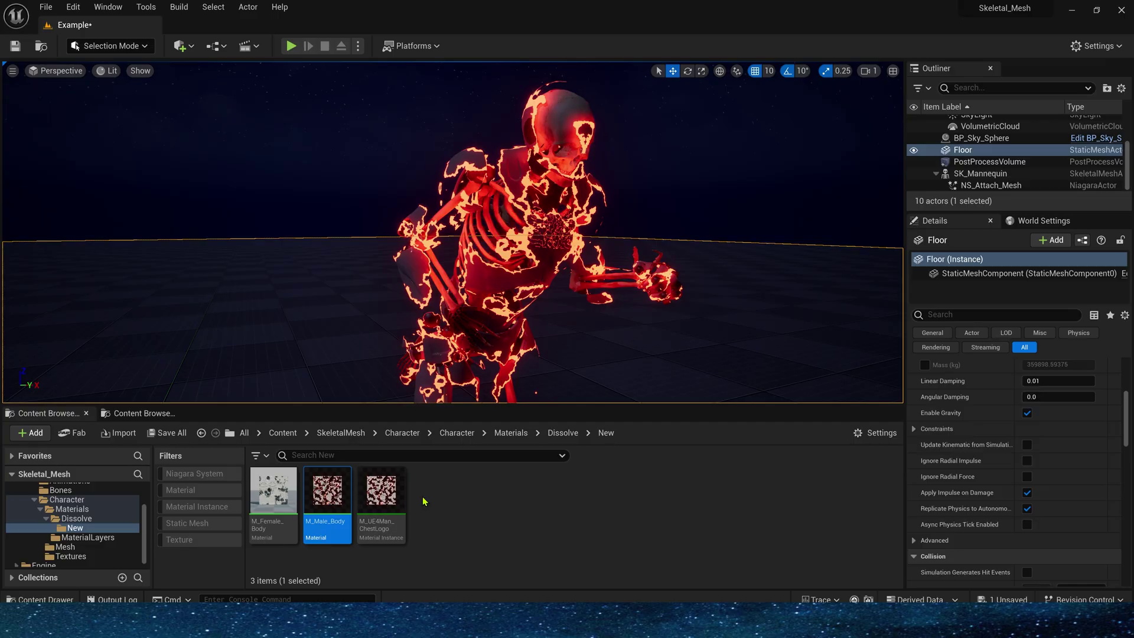
Step: Reopen M_Male_Body and add a CollectionParameter node near the 0.7316 constant
double_click(328, 493)
right_click(370, 244)
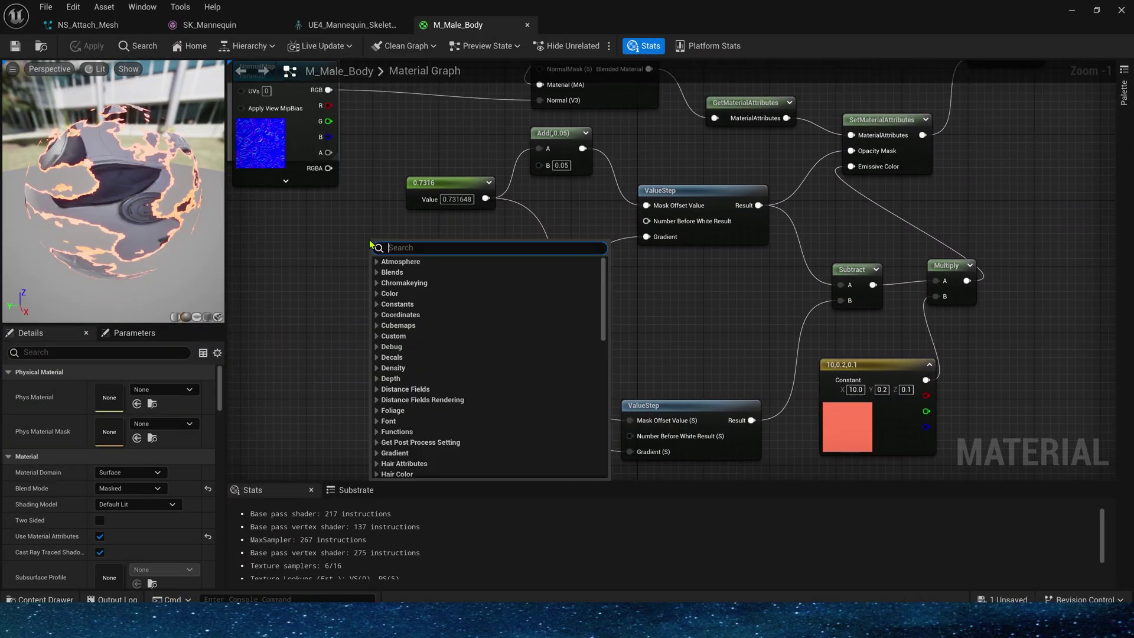
type("coll")
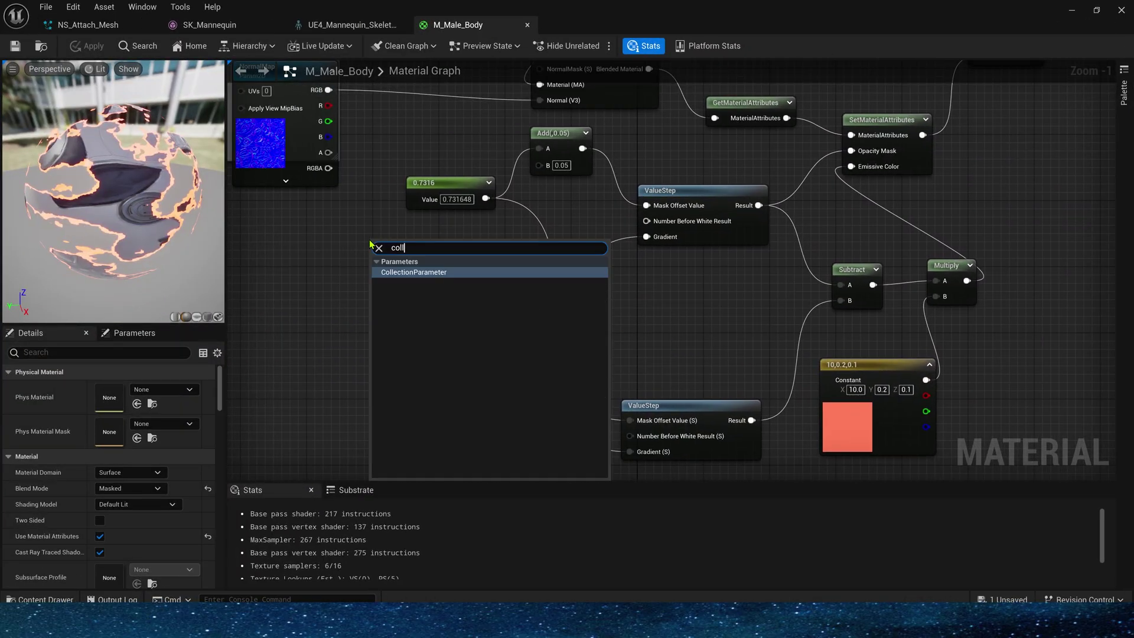
left_click(479, 272)
Step: Create a Material Parameter Collection asset in the Dissolve/New folder
left_click(1071, 10)
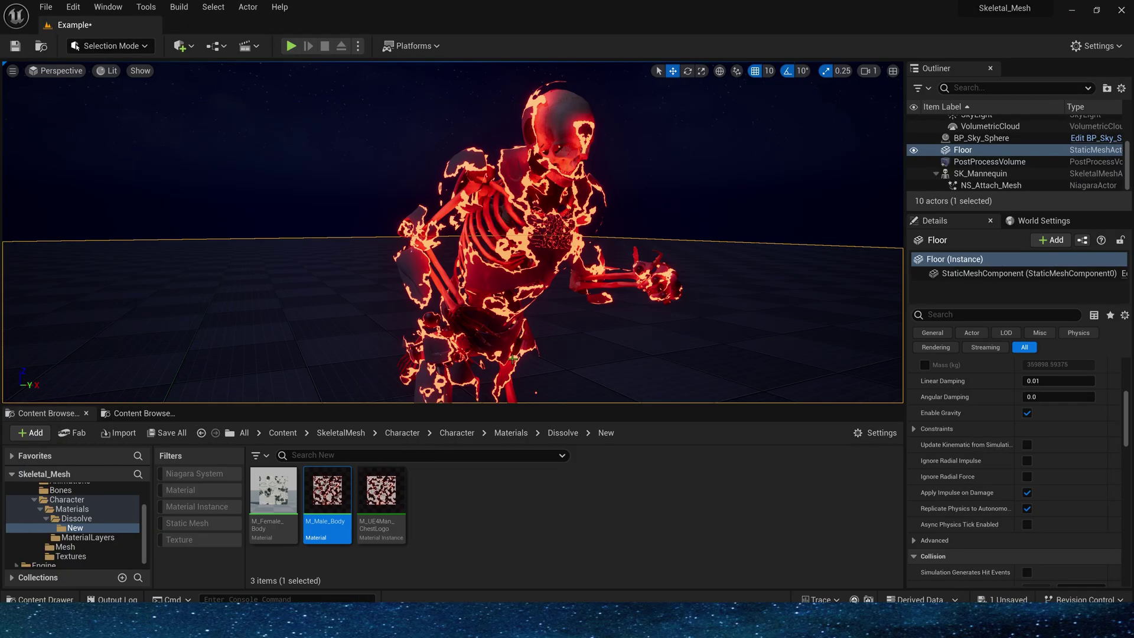
right_click(451, 490)
mouse_move(649, 387)
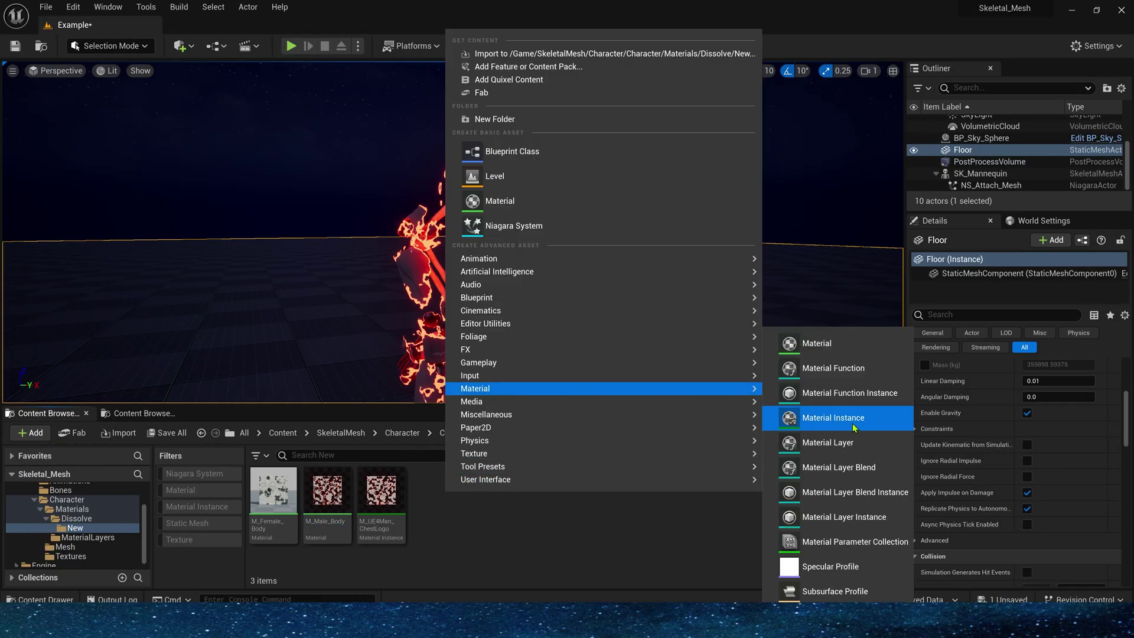
left_click(845, 541)
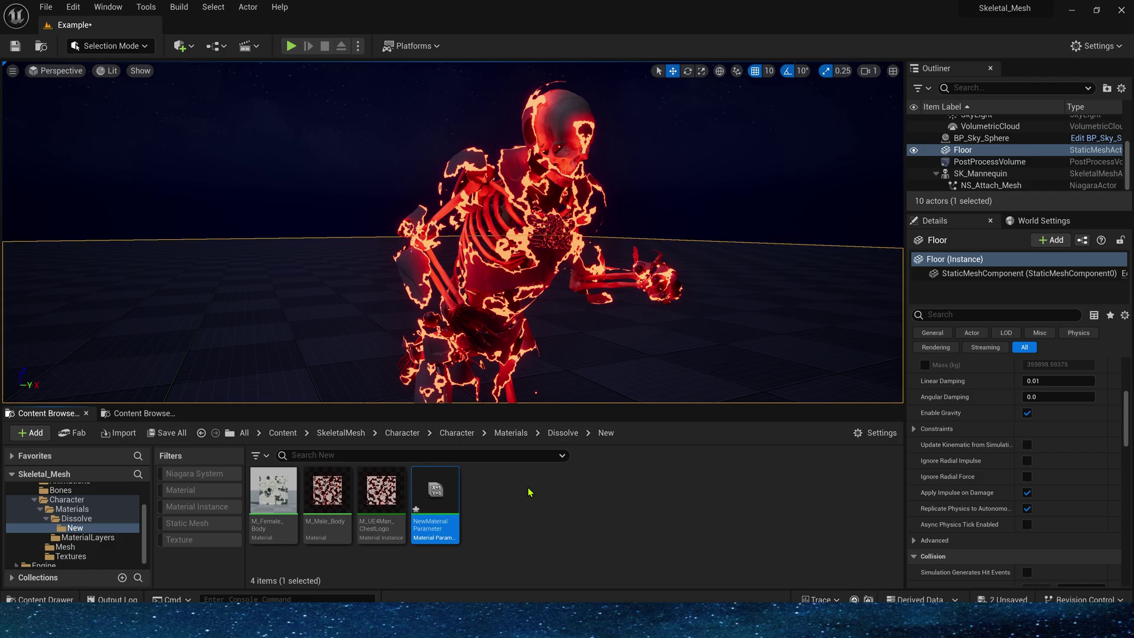
Step: Add one scalar parameter to the new Material Parameter Collection, save it, and return to M_Male_Body
double_click(435, 493)
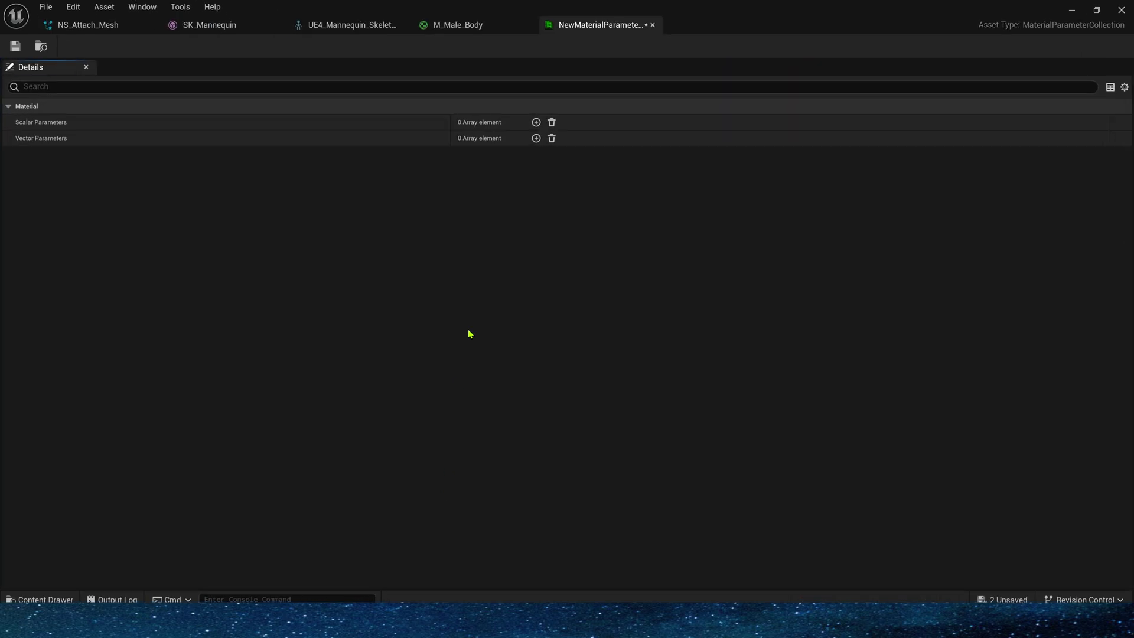
left_click(536, 121)
left_click(119, 138)
key("ctrl+s")
left_click(457, 25)
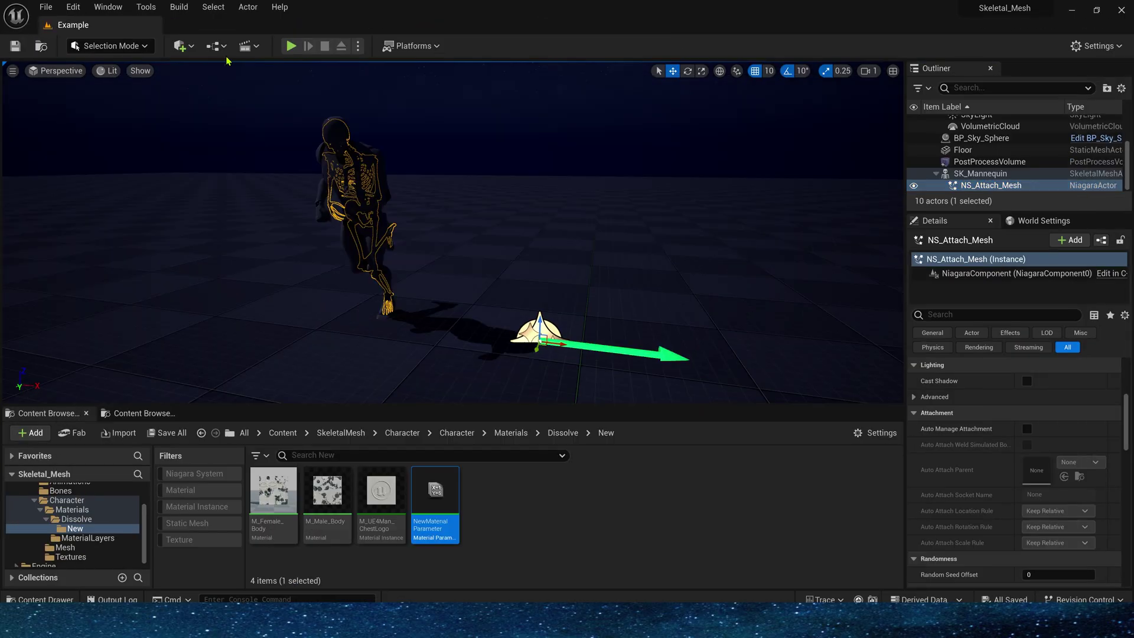
Step: Open the level blueprint and connect a Sequence node to Event BeginPlay
left_click(245, 46)
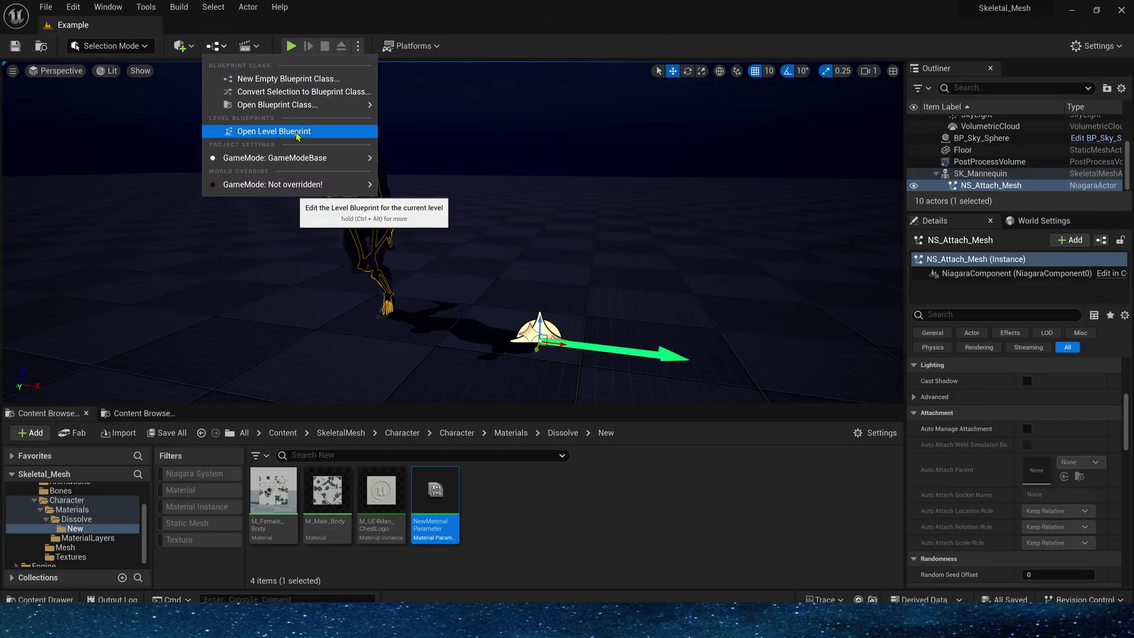
left_click(294, 130)
double_click(294, 136)
left_click_drag(334, 293, 414, 192)
left_click_drag(307, 276, 298, 202)
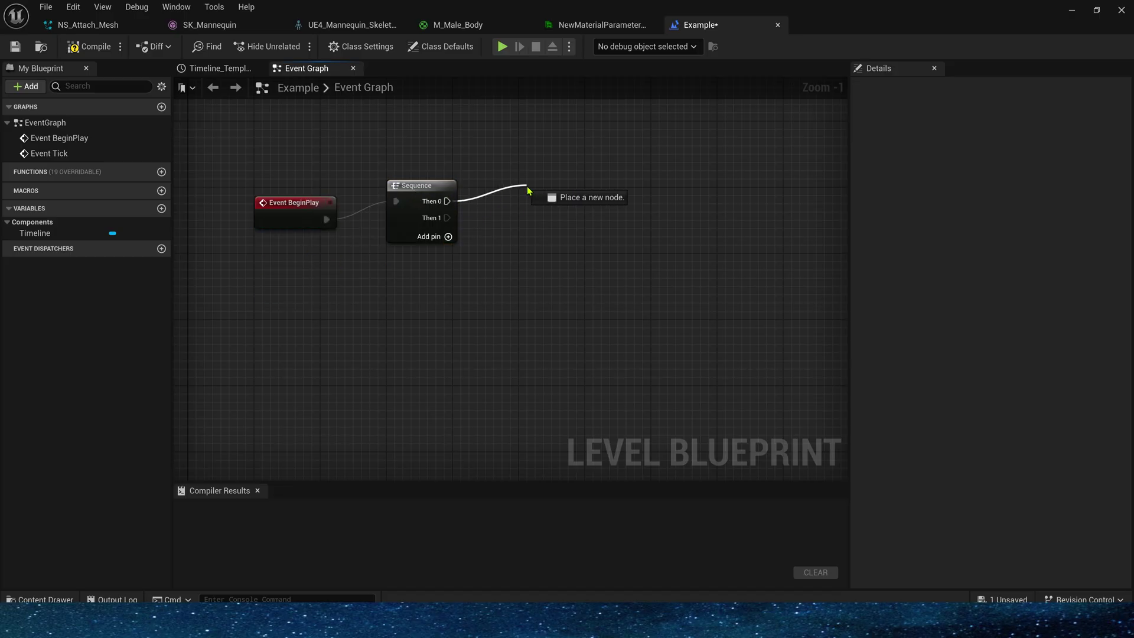
Step: Add a Timeline node driven by the Sequence node's Then 0 output
left_click_drag(527, 189, 528, 188)
type("time")
scroll(762, 284, "down", 10)
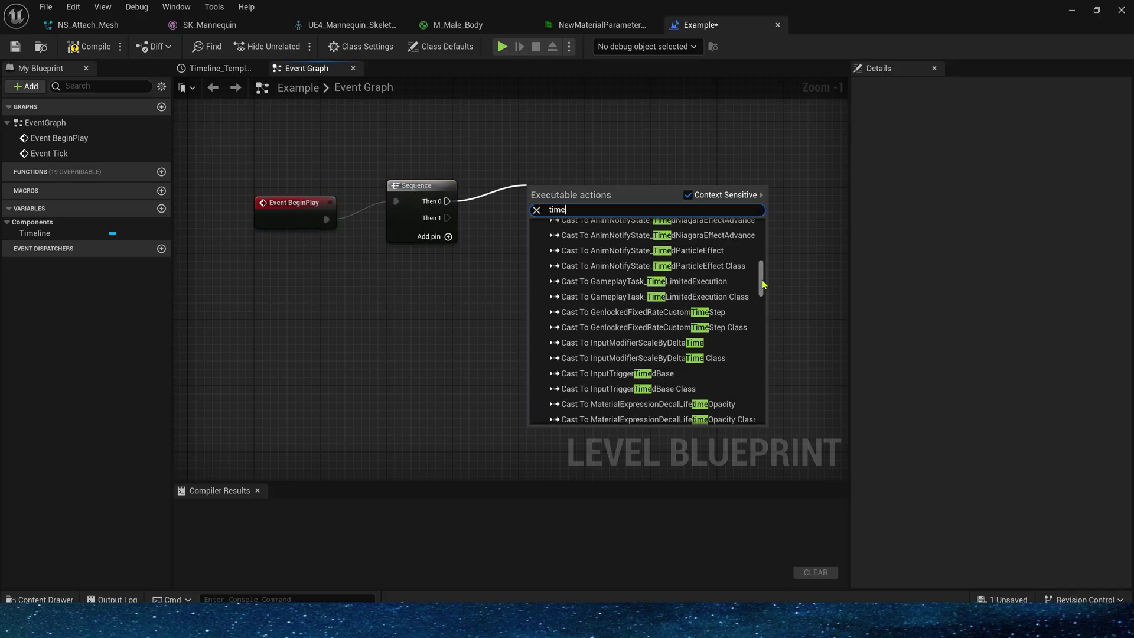
scroll(763, 284, "down", 10)
left_click(576, 413)
key("Return")
Step: Give the new timeline a float track falling from 1 to 0 over a 3.00 length, and return to the Event Graph
double_click(581, 211)
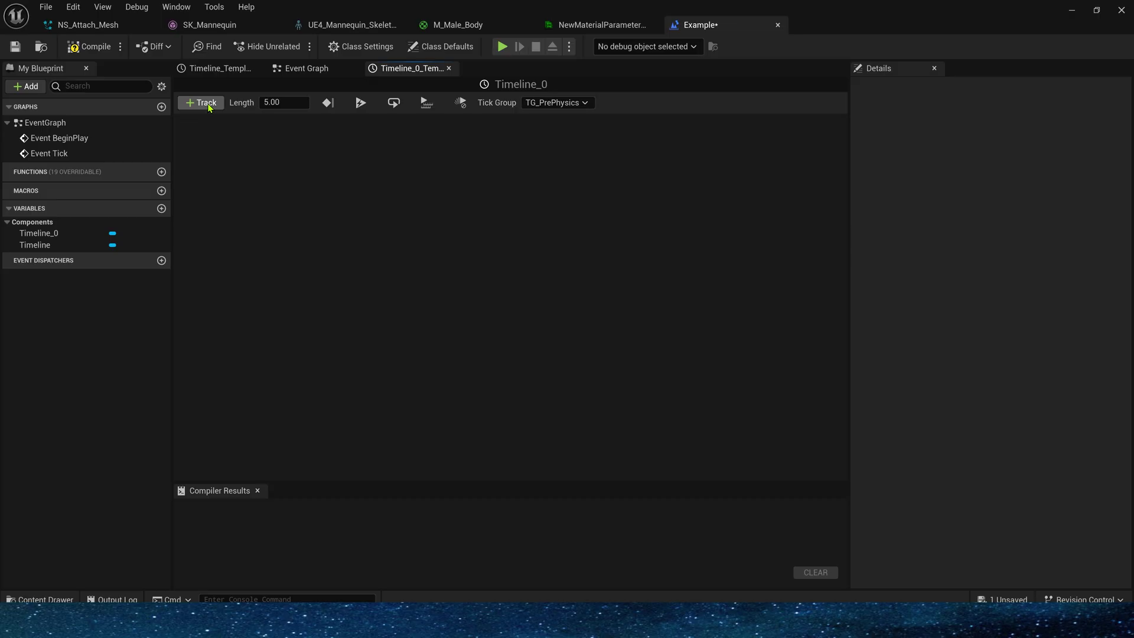
left_click(204, 103)
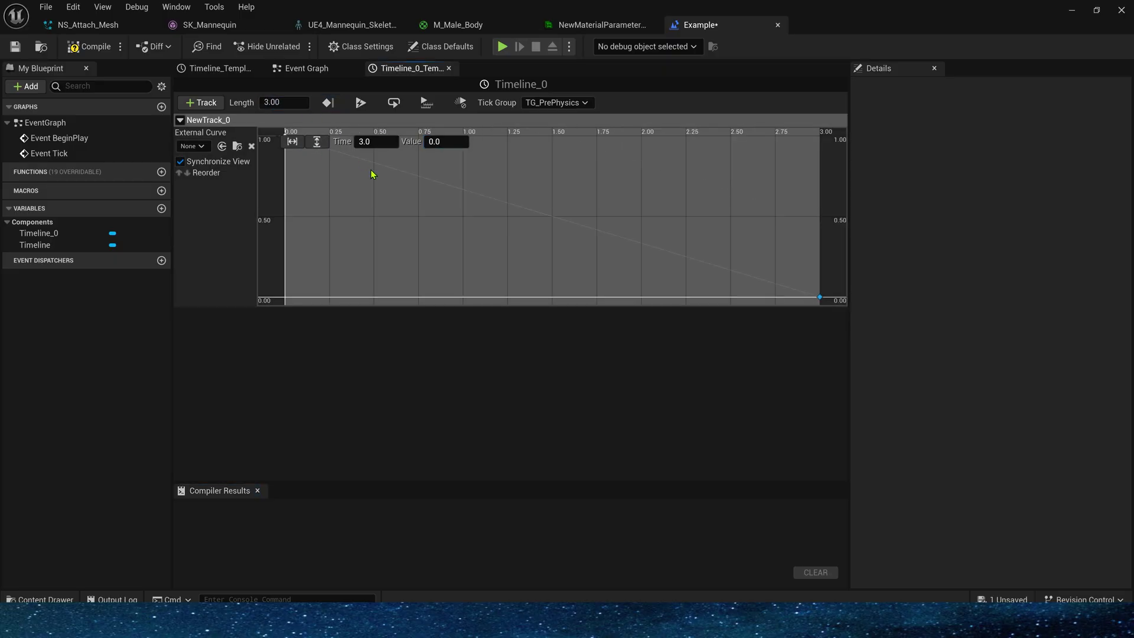
left_click(307, 68)
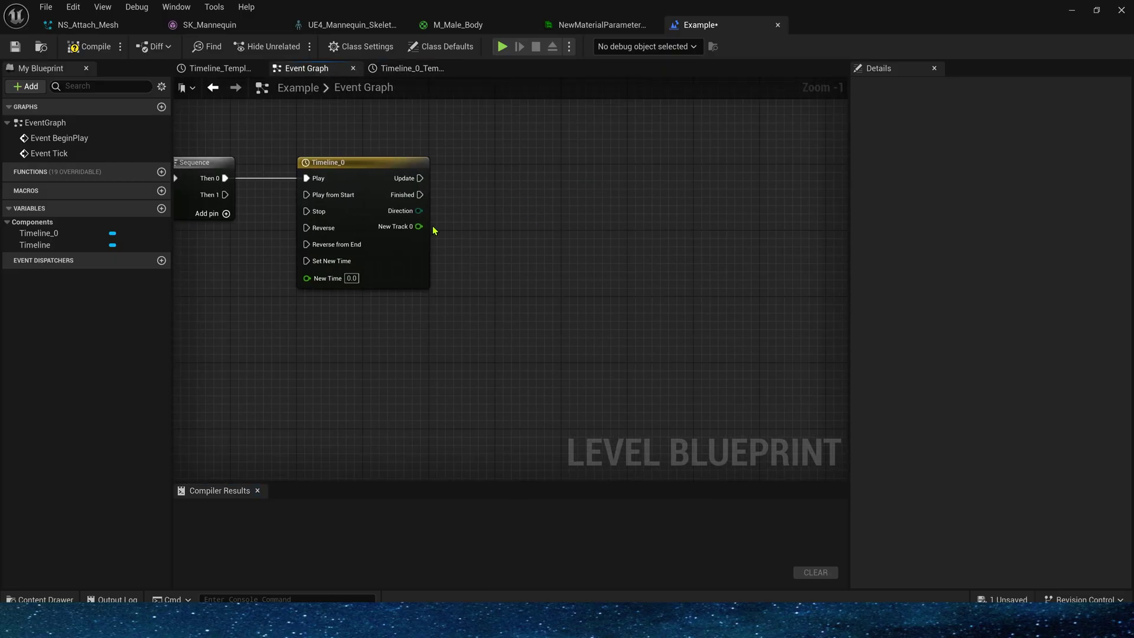
Step: Feed the timeline's New Track 0 into a new Set Scalar Parameter Value node and execute it from Update
left_click_drag(420, 226, 504, 224)
type("setsca")
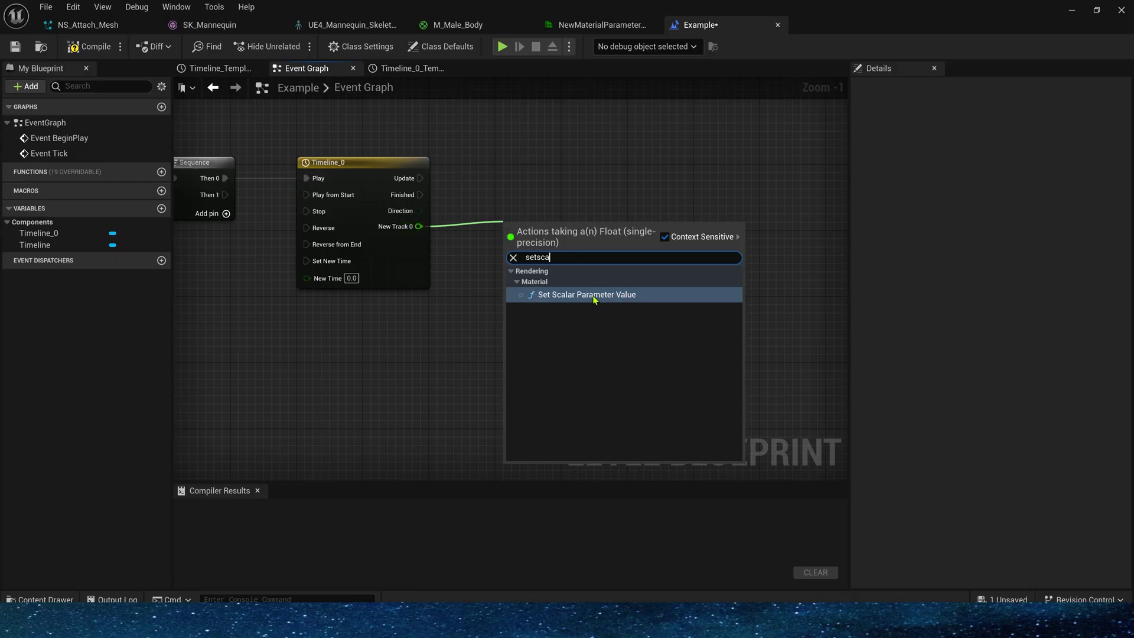
left_click(594, 298)
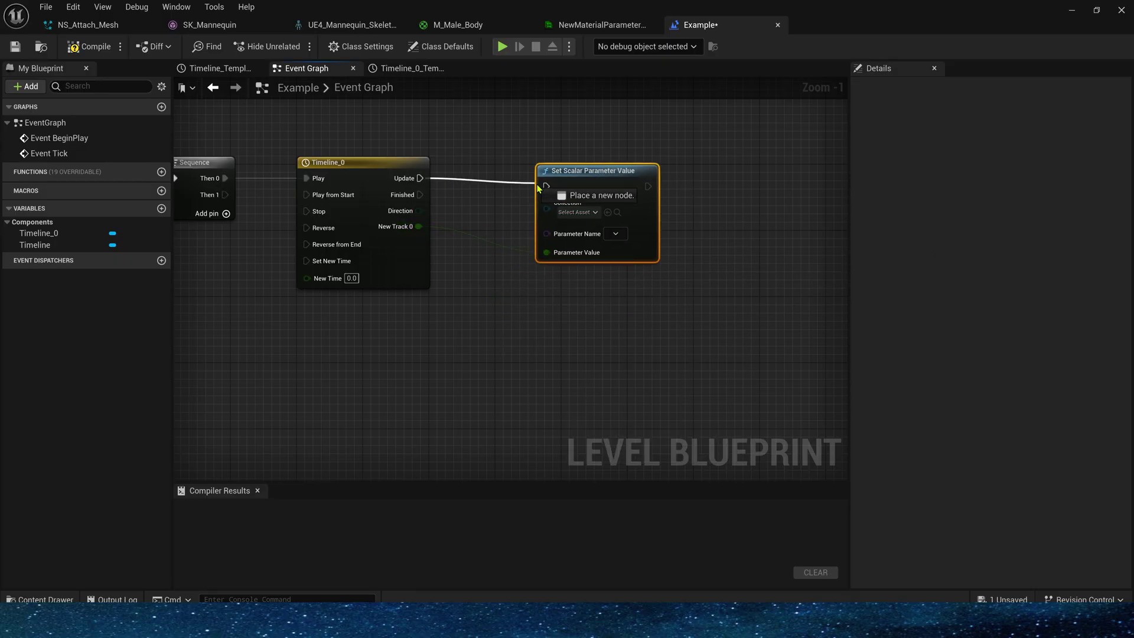
left_click_drag(539, 188, 539, 185)
Step: Assign the new material parameter collection and its Scalar parameter to the Set Scalar Parameter Value node
left_click(568, 204)
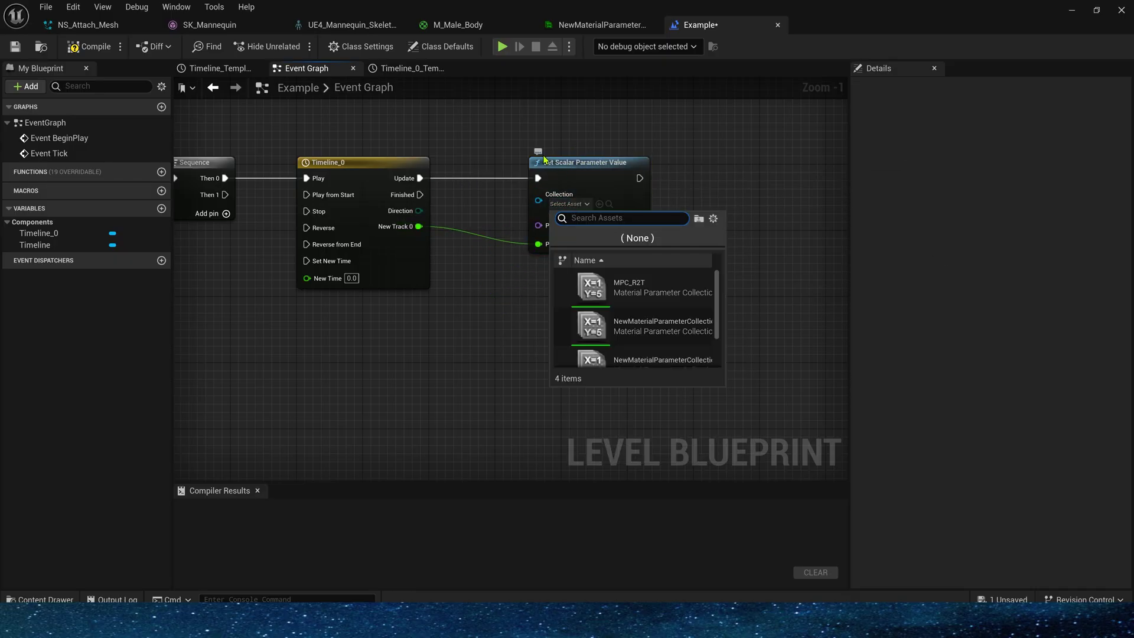
left_click(543, 158)
left_click(599, 25)
left_click(700, 25)
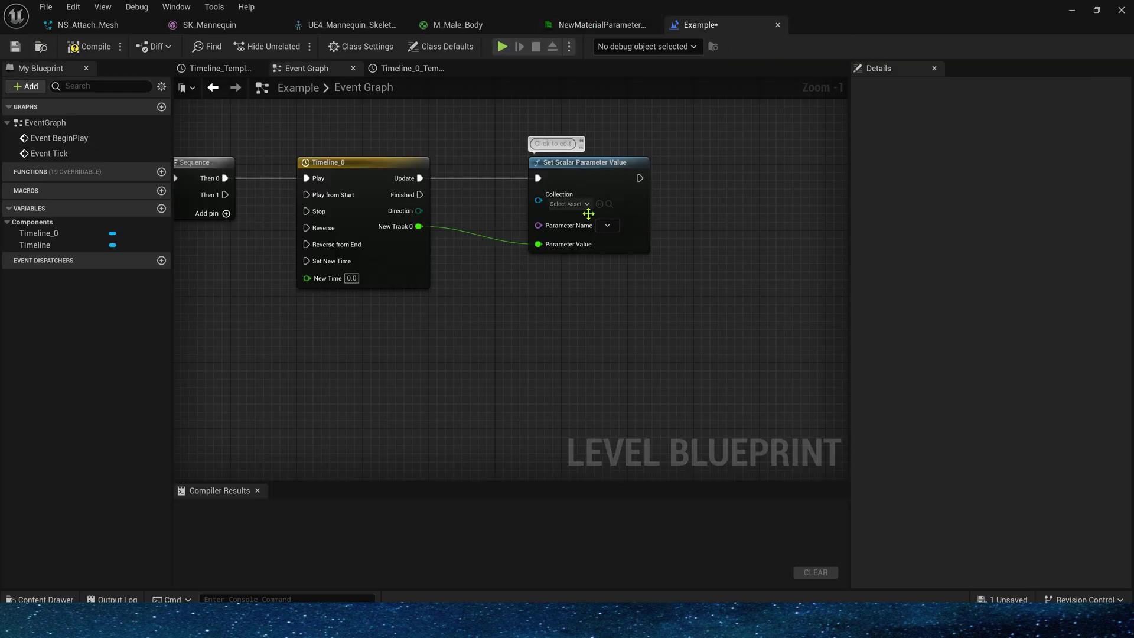
left_click(568, 232)
left_click(549, 197)
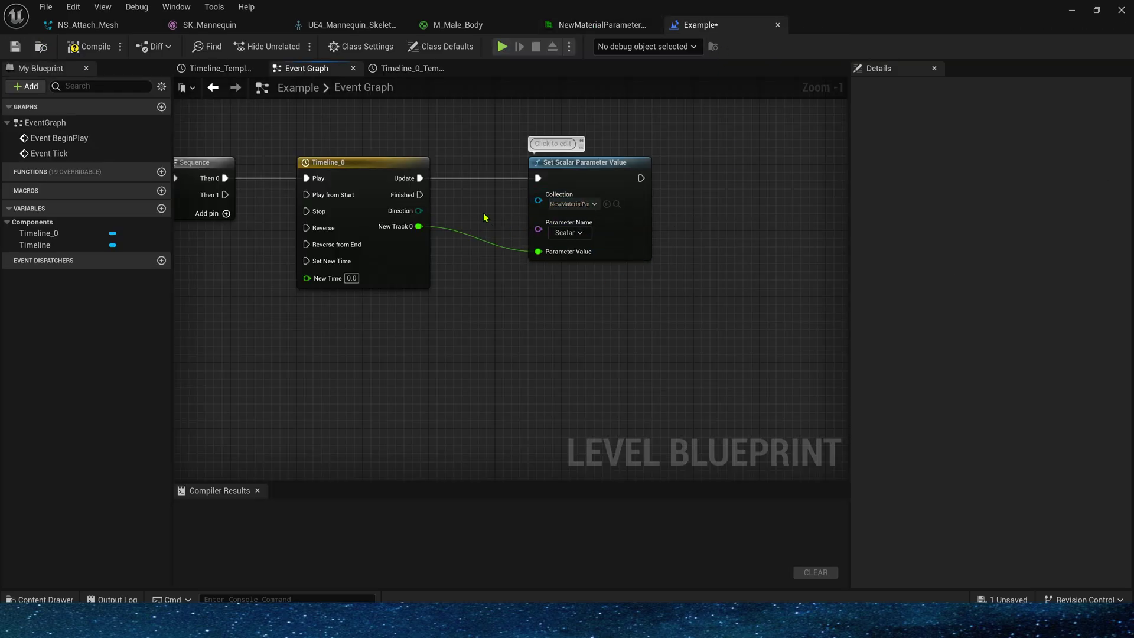
Step: Return to the level and play it to check the dissolve
left_click(1071, 10)
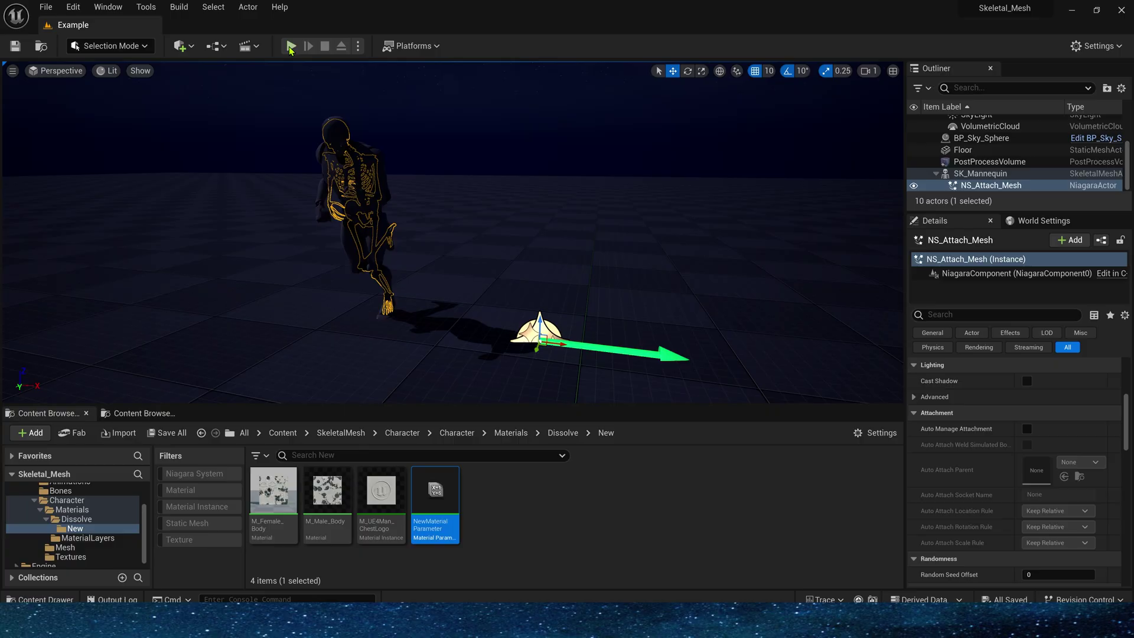
left_click(323, 63)
left_click(290, 45)
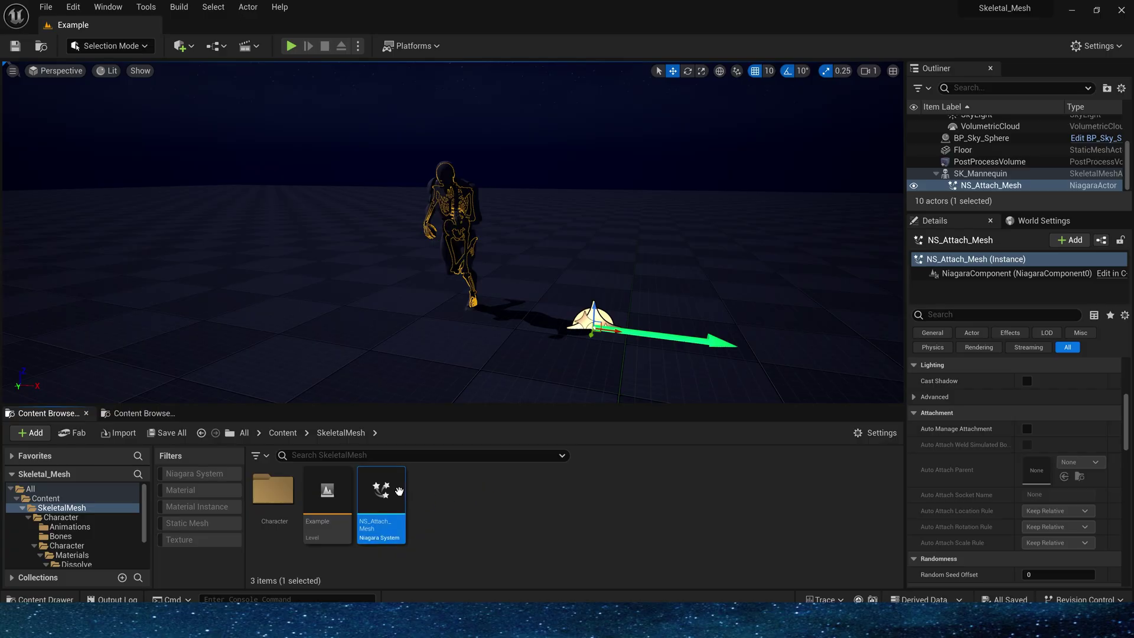
Step: Duplicate the NS_Attach_Mesh Niagara system, name the copy NS_Collosion_Mesh, and open it
key("ctrl+d")
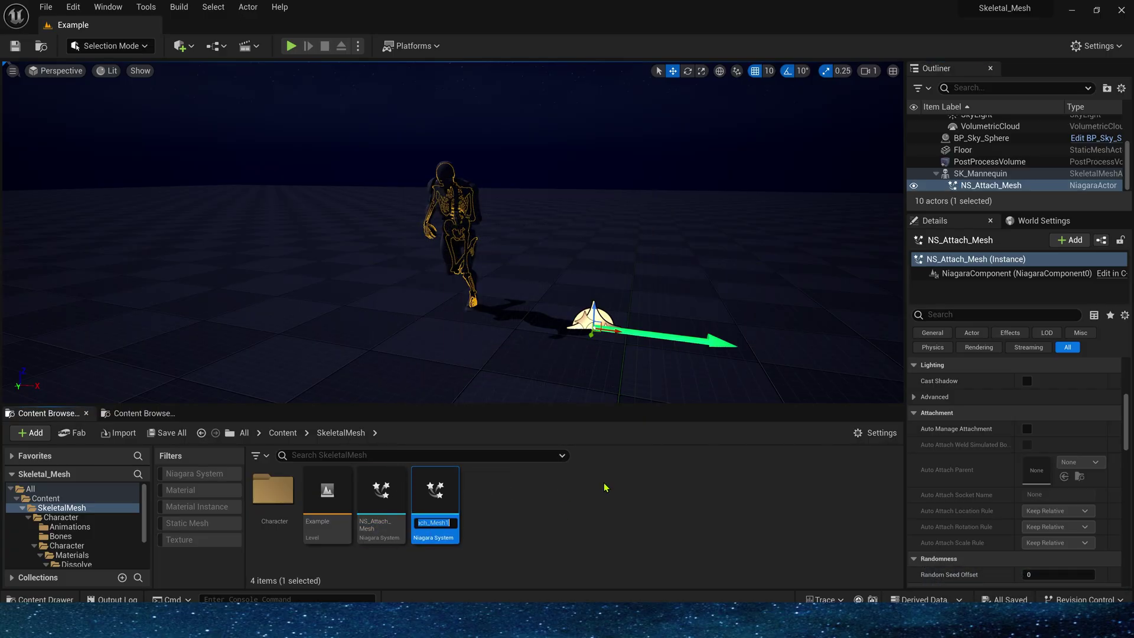
key("End")
key("BackSpace")
key("BackSpace")
key("BackSpace")
key("BackSpace")
key("BackSpace")
key("BackSpace")
key("BackSpace")
type("Collosion")
key("Return")
key("Return")
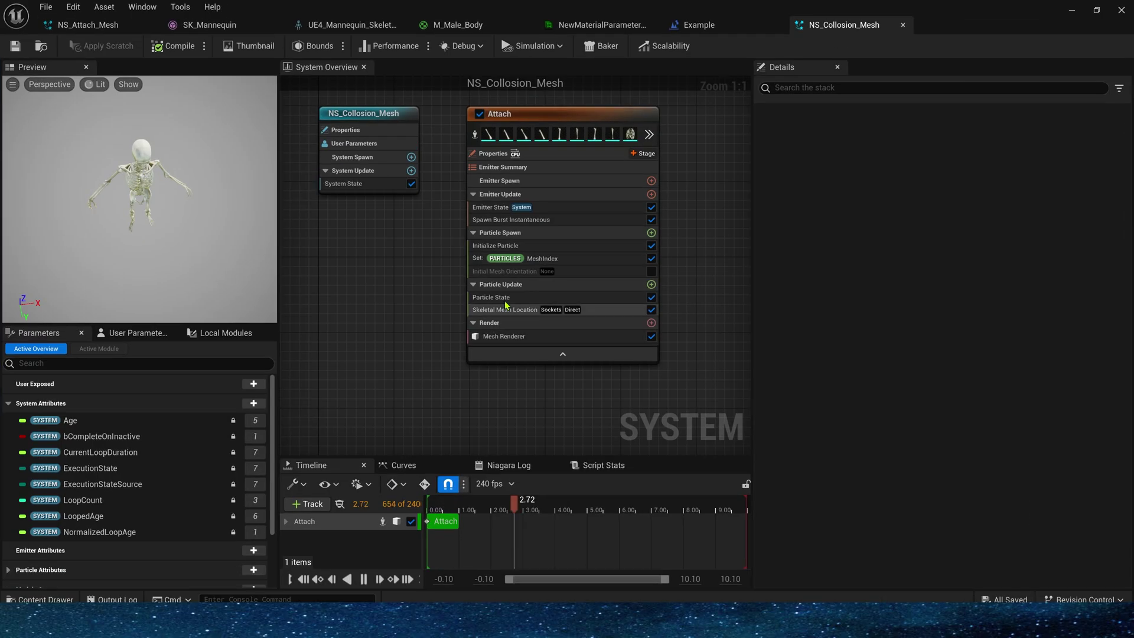
Step: Rename the Attach emitter to Collision and move its Skeletal Mesh Location module into Particle Spawn
key("Return")
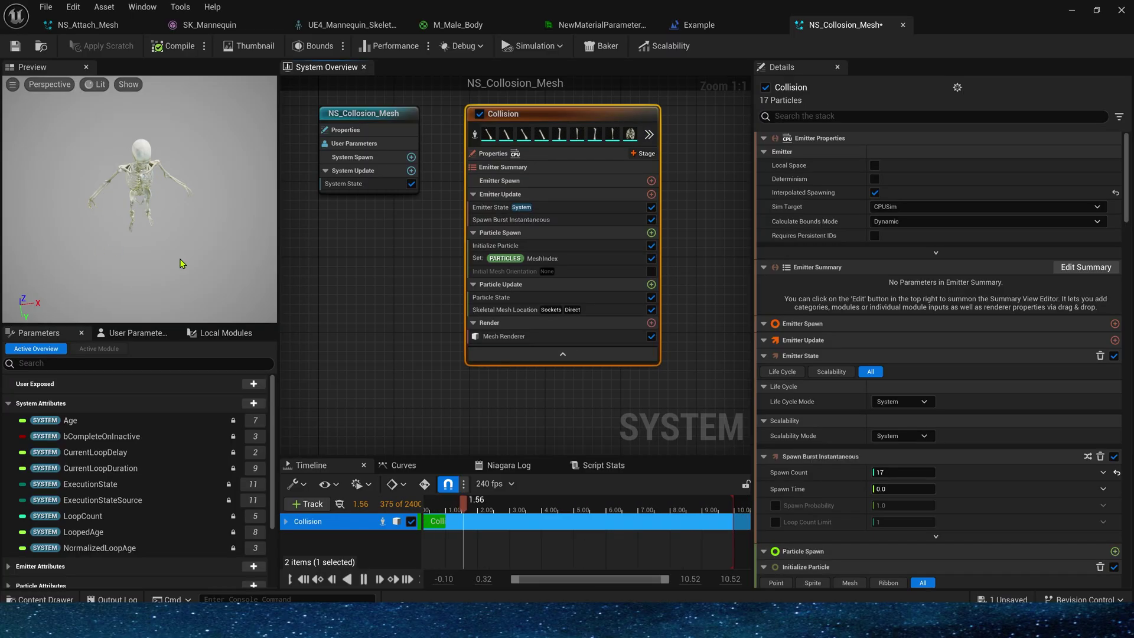
left_click(501, 311)
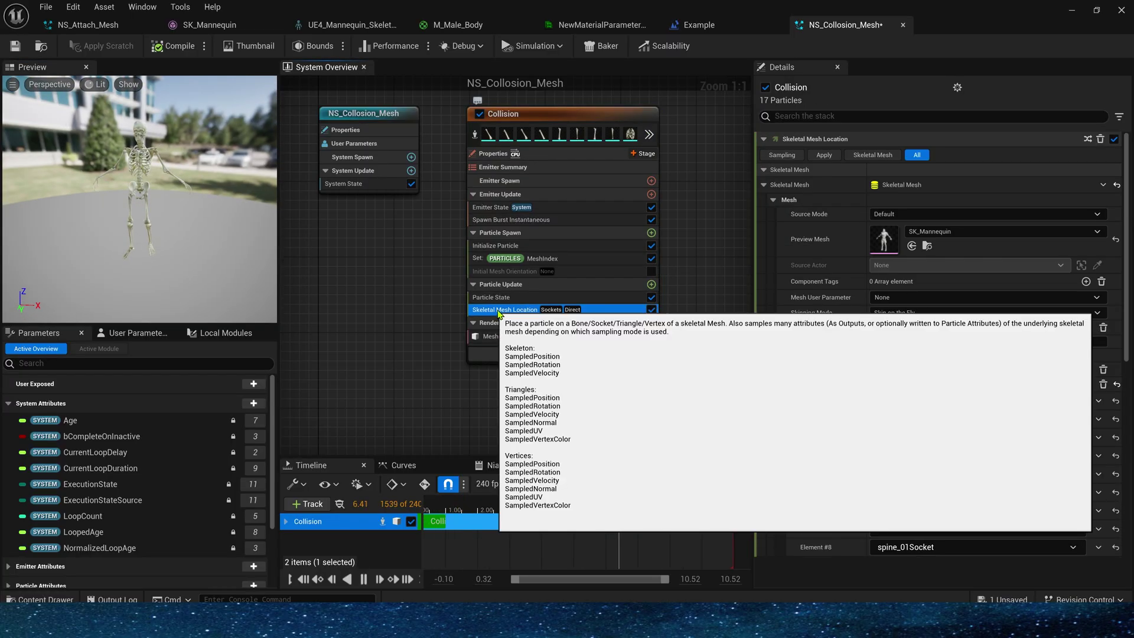
left_click_drag(500, 311, 509, 272)
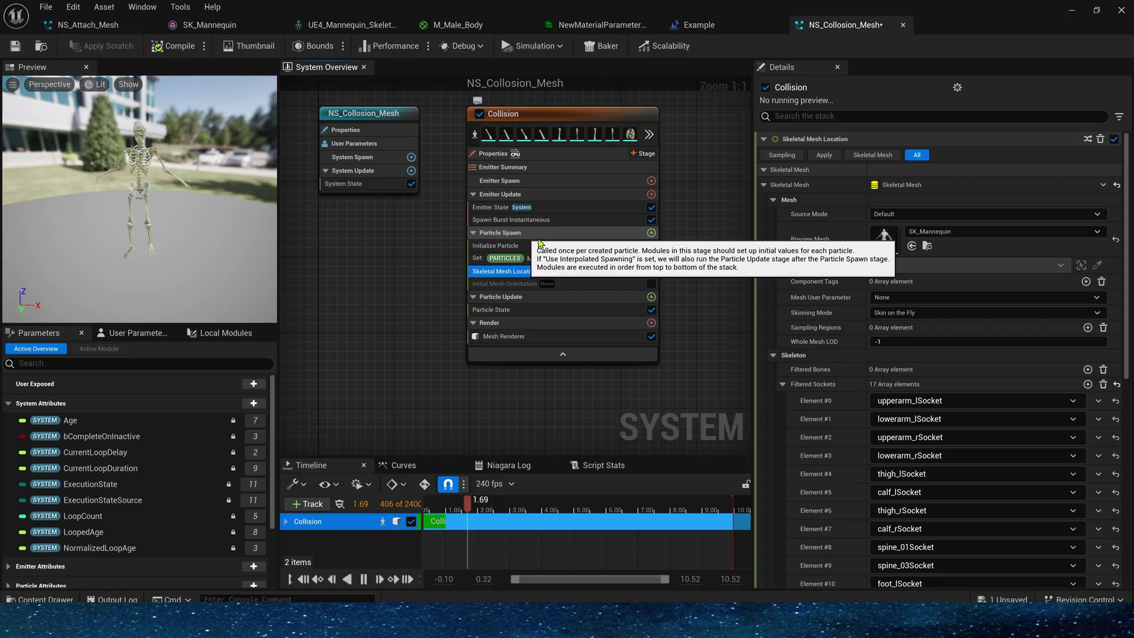
Step: Set the Emitter State's Life Cycle Mode to Self and Loop Behavior to Once with a 1.0 Loop Duration
left_click(507, 207)
left_click(903, 185)
left_click(909, 215)
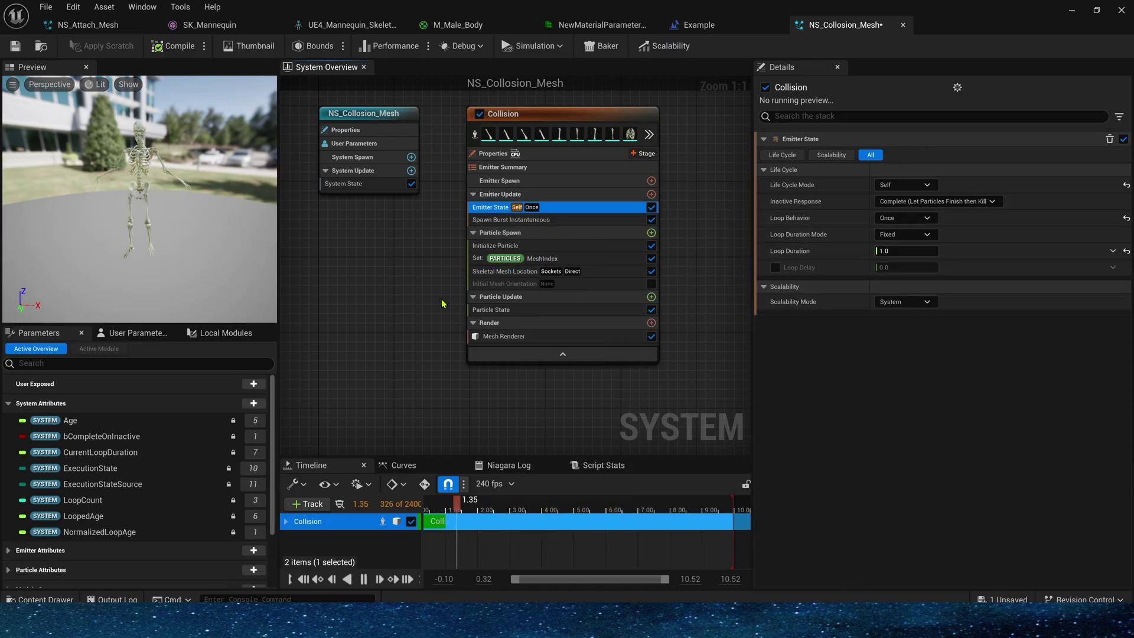
Step: Add an Add Velocity module to Particle Spawn with its Velocity Mode set to From Point
left_click(651, 233)
type("vel")
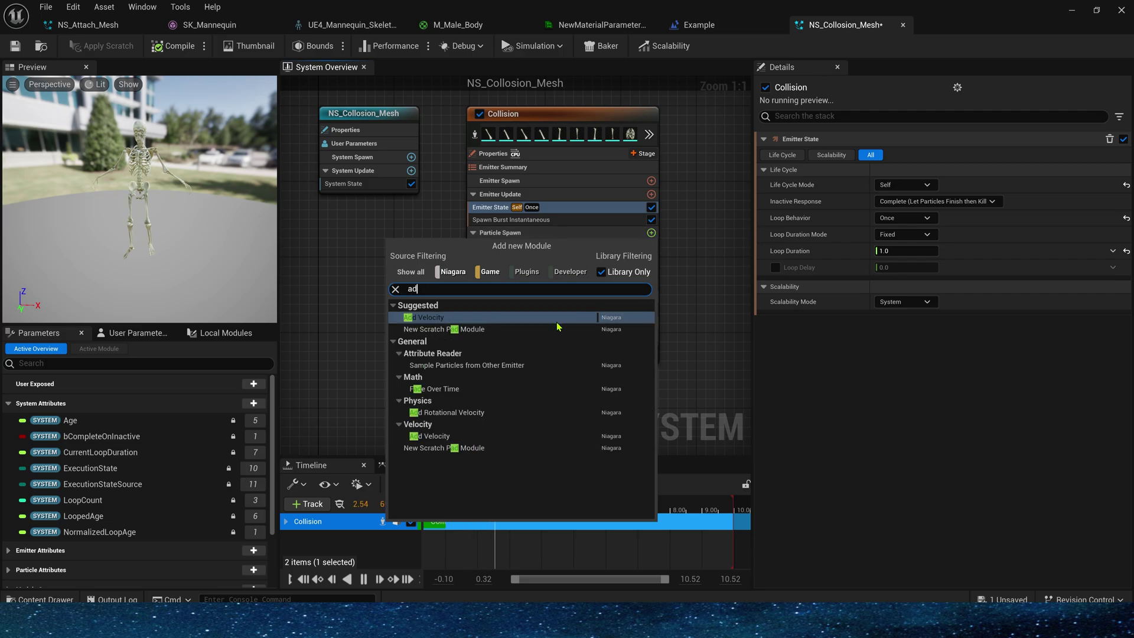
key("Return")
left_click(1095, 181)
left_click(901, 155)
left_click(901, 180)
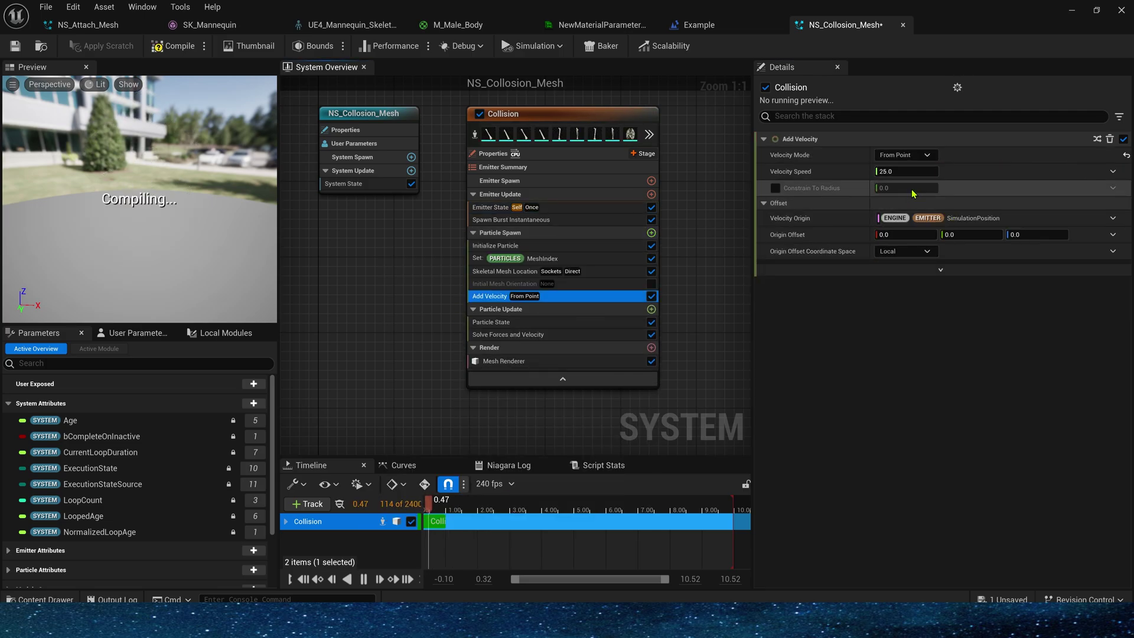
Step: Randomize the Velocity Speed between 100 and 200 and set the Origin Offset Coordinate Space to World
left_click(1111, 171)
left_click(899, 307)
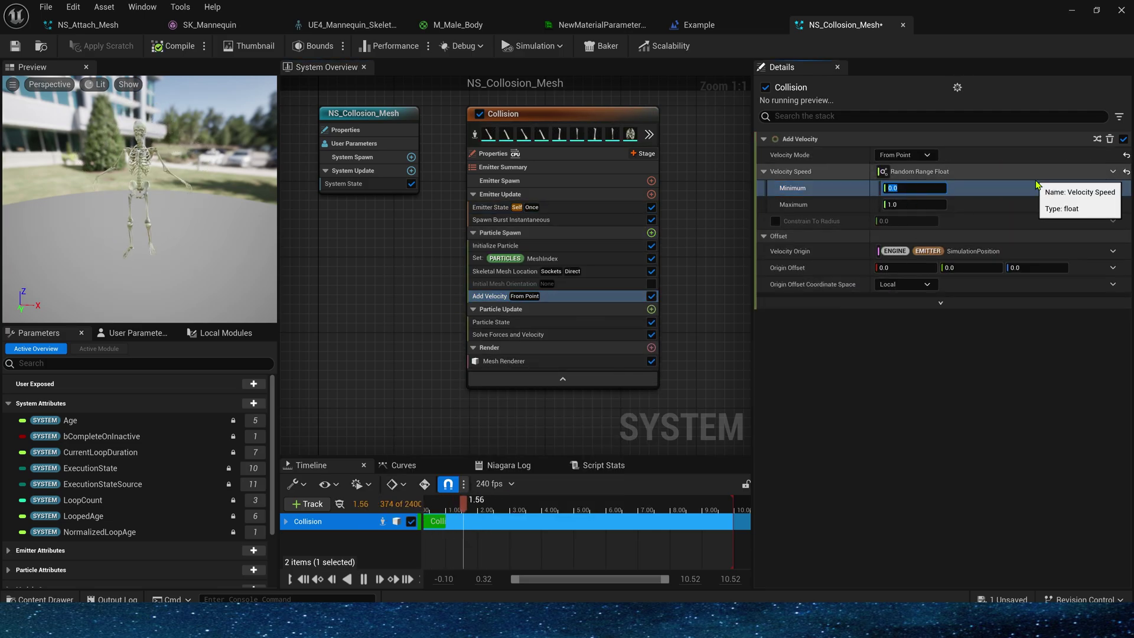
type("200")
Step: Add a Gravity Force module to Particle Update and rewind the preview to its start
left_click(650, 309)
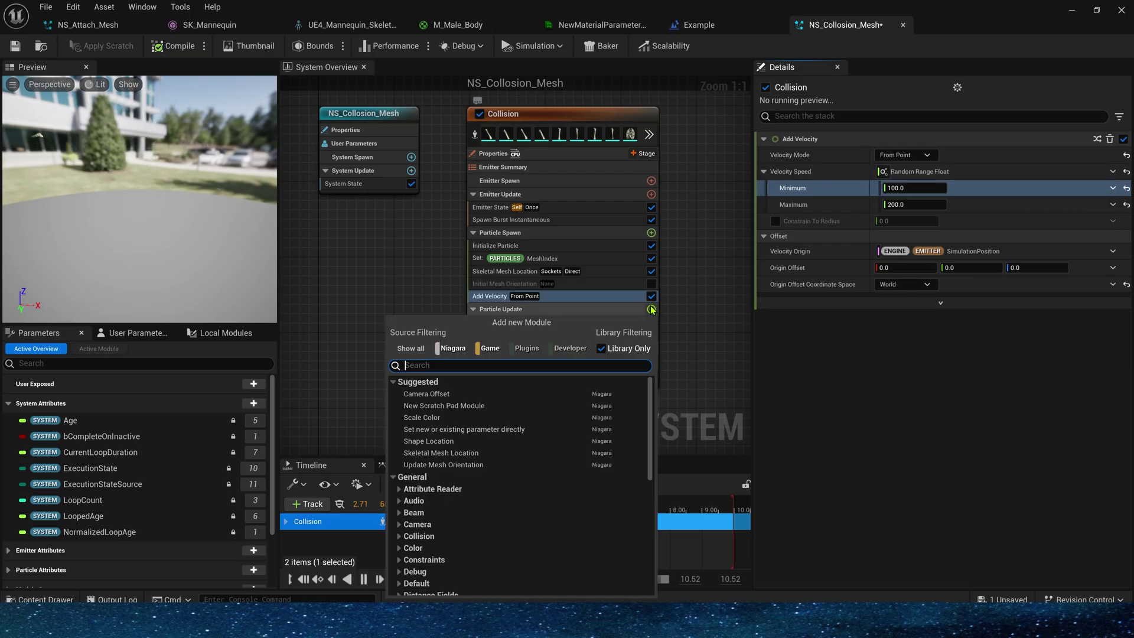
type("gra")
left_click(477, 409)
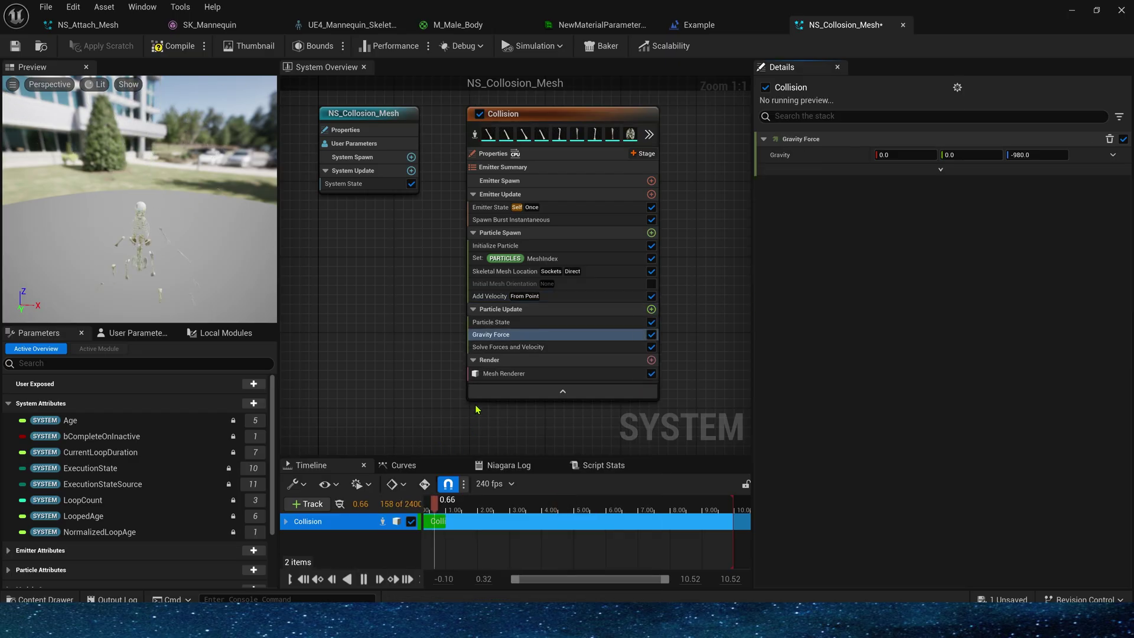
left_click_drag(495, 508, 440, 518)
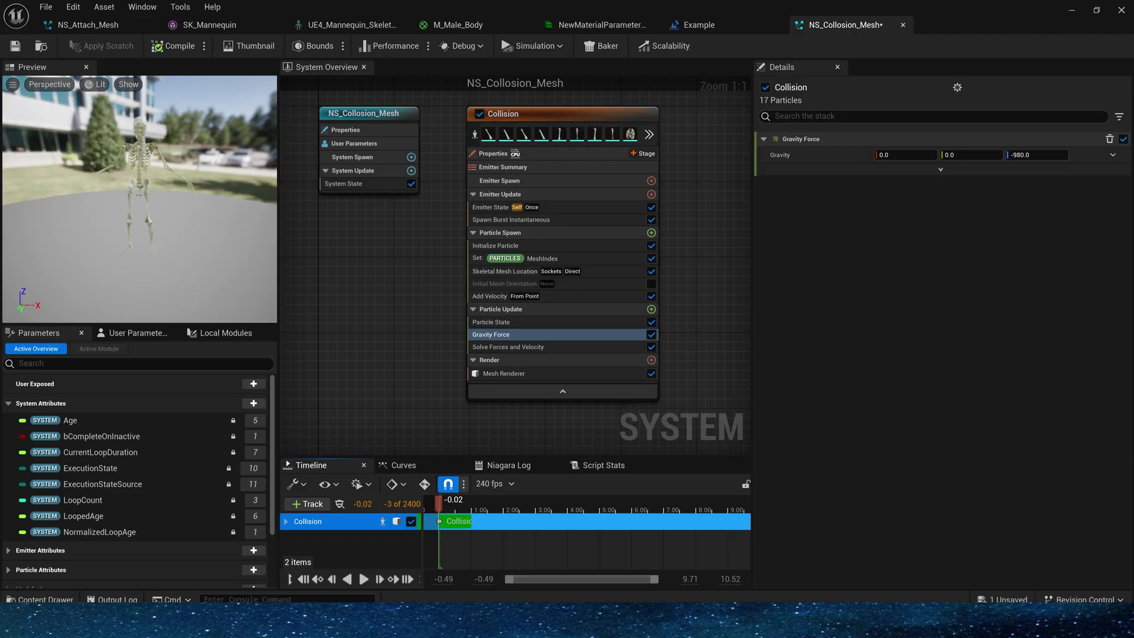
Step: Add a Collision module to Particle Update with its CPU Collision Type set to Analytical Planes
left_click(650, 309)
type("coll")
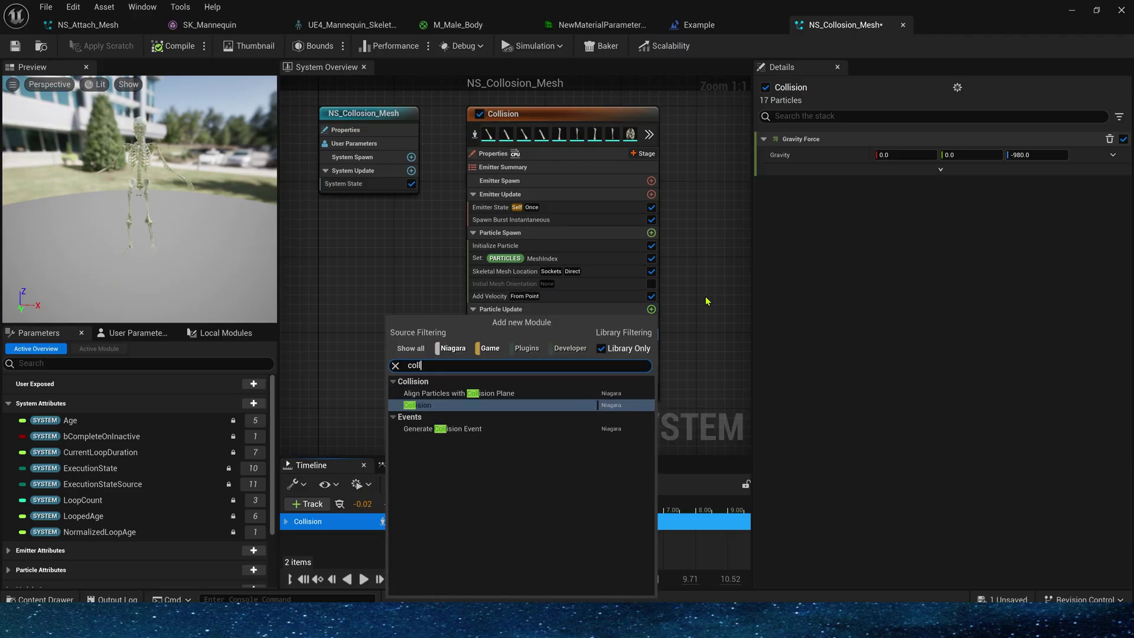
key("Return")
left_click(902, 184)
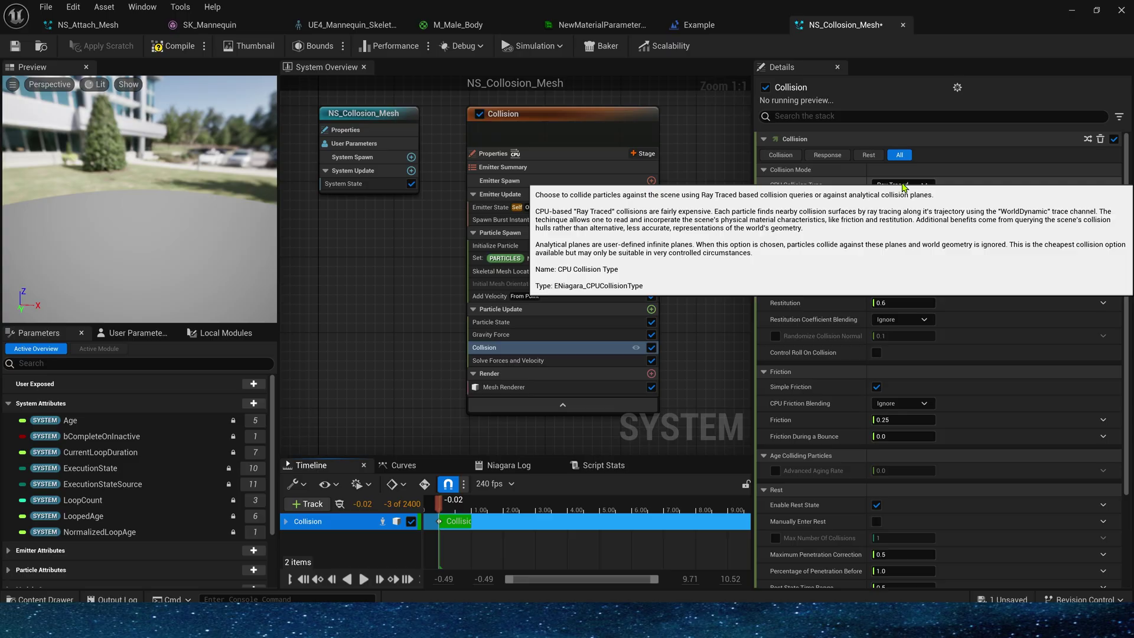
left_click(917, 214)
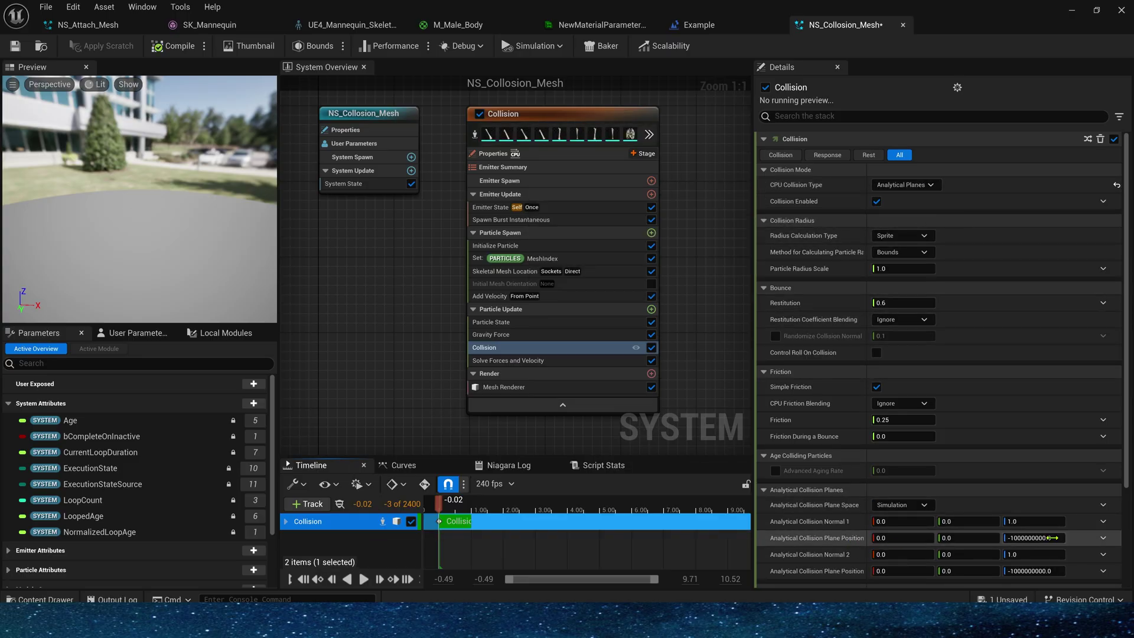
Step: Set the Z value of both Analytical Collision Plane Positions to 1.0
type("1")
left_click(1033, 571)
type("1")
key("Return")
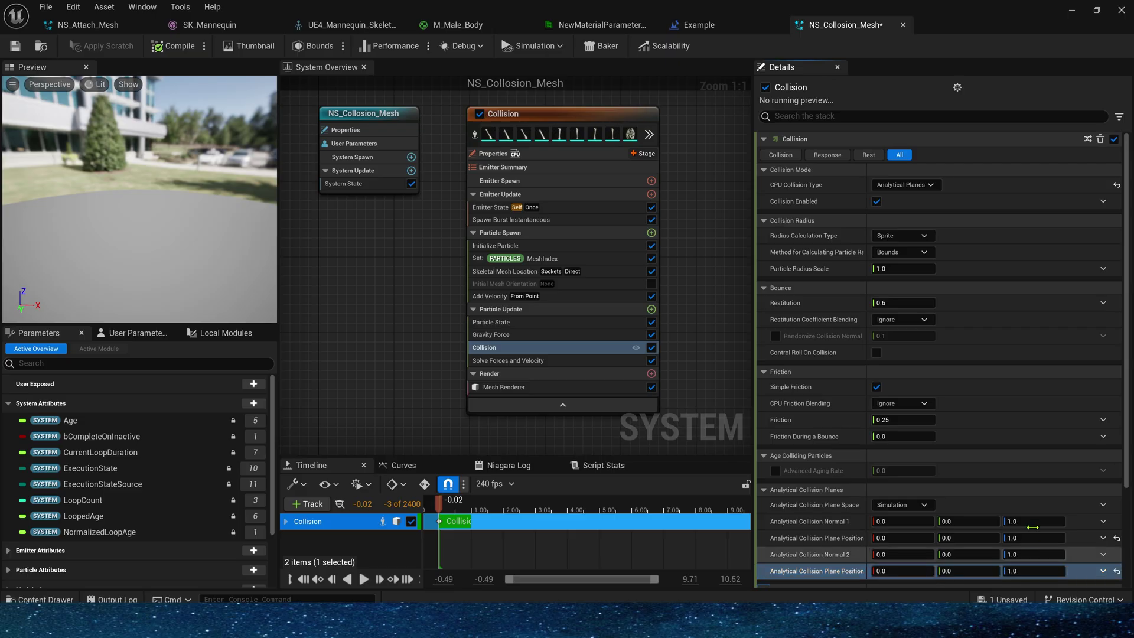
Step: Return to the level and review the BP_Sky_Sphere actor's properties
left_click(1070, 12)
left_click(981, 137)
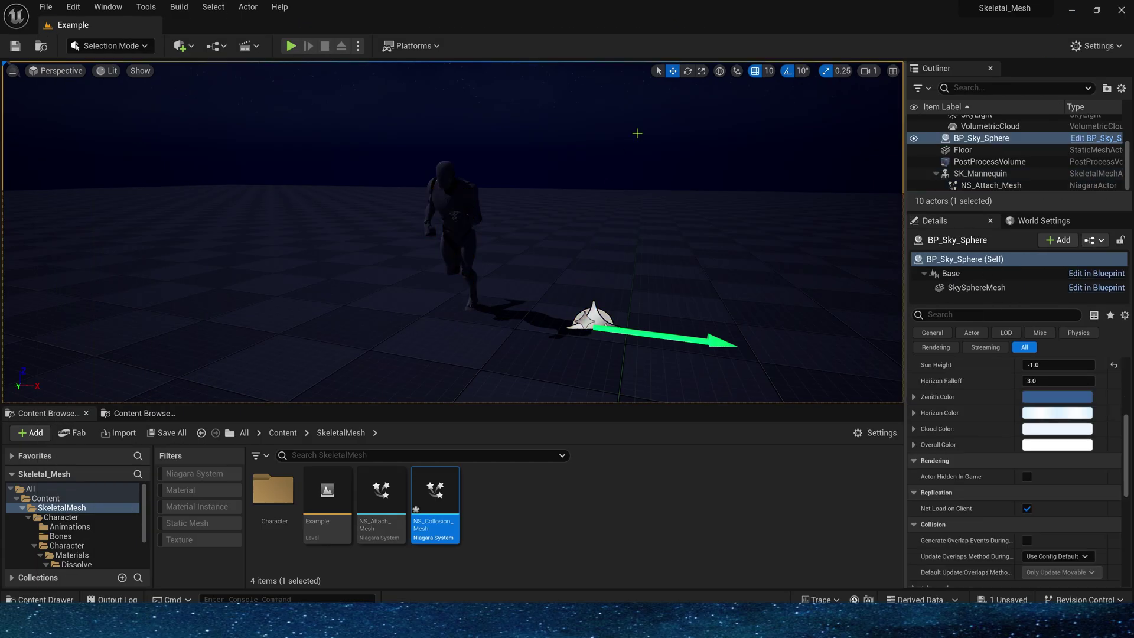
scroll(1043, 427, "down", 3)
scroll(1043, 427, "up", 3)
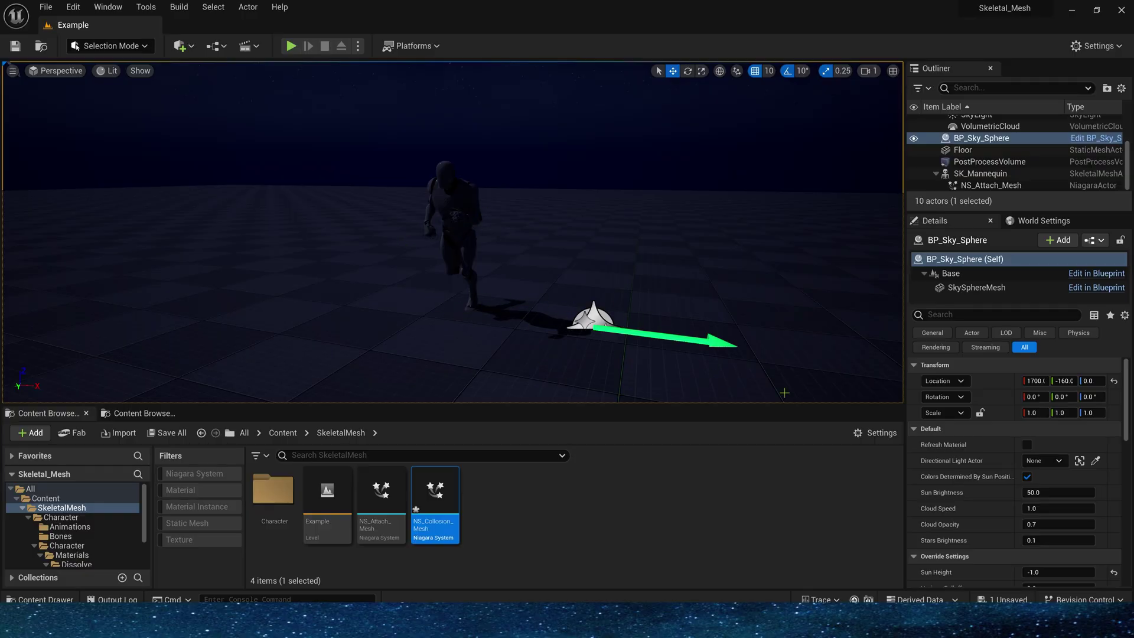
Step: Reopen NS_Collosion_Mesh and set Particle Radius Scale to 10, Restitution to a random 0.0 to 0.3, and its blending to Average
double_click(437, 503)
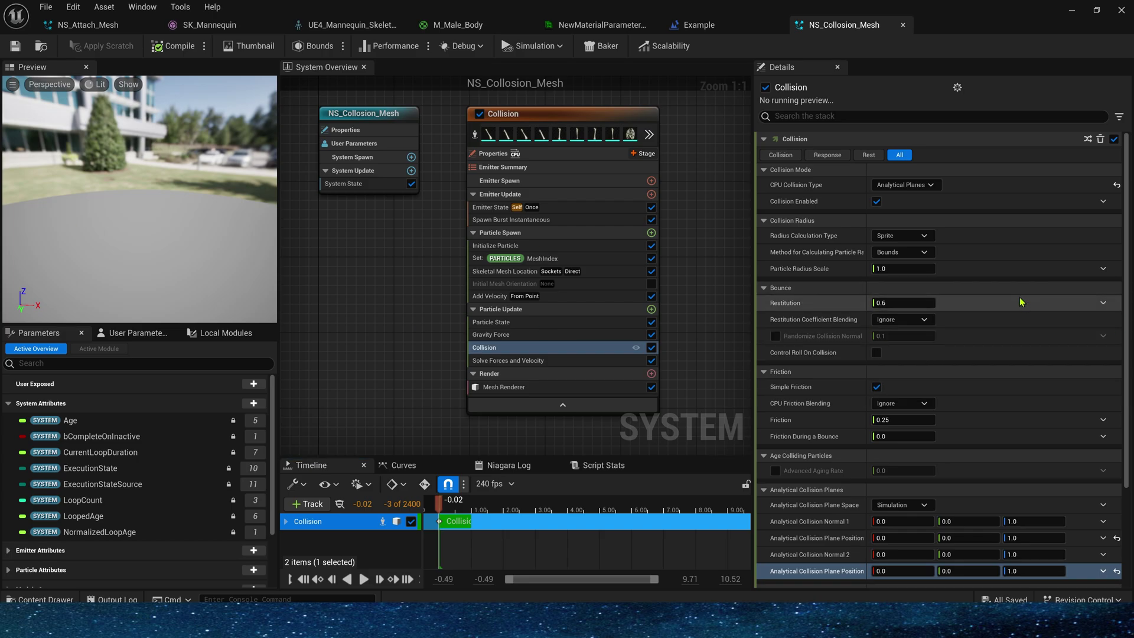
type("10")
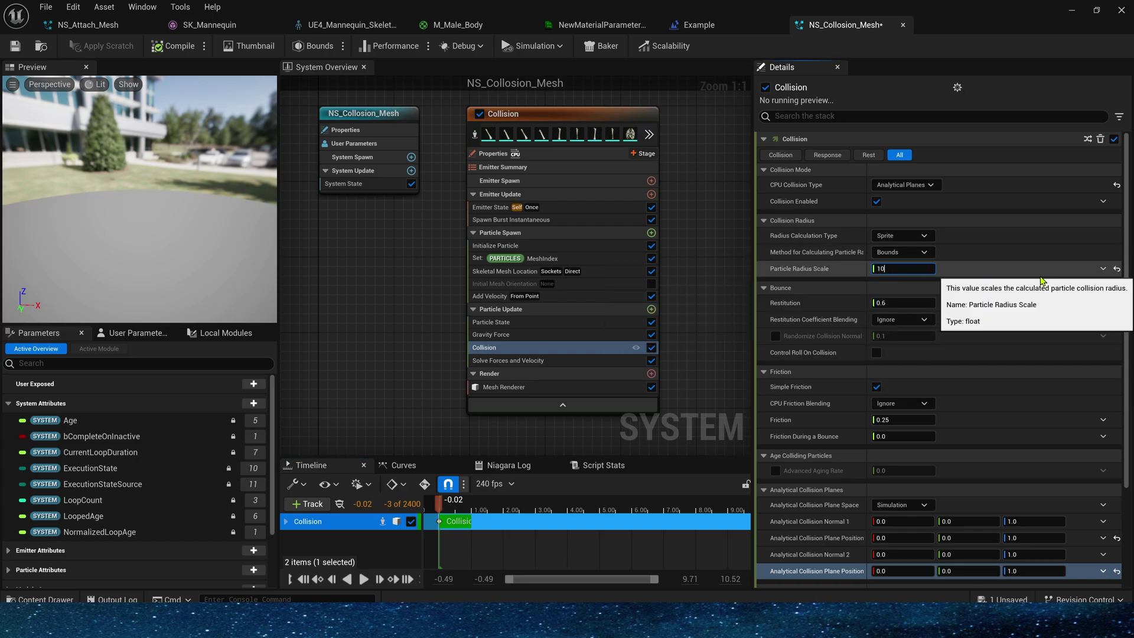
key("Return")
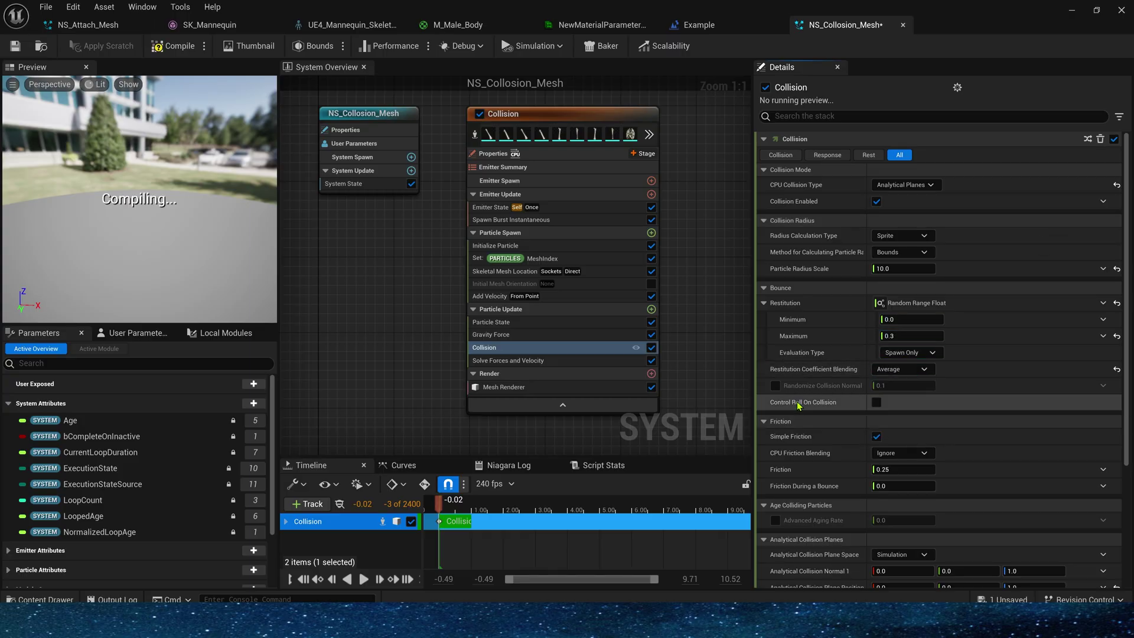
Step: Enable Randomize Collision Normal and Control Roll On Collision, with Radius Scale for Rotation set to 5
left_click(877, 402)
left_click(785, 418)
double_click(909, 419)
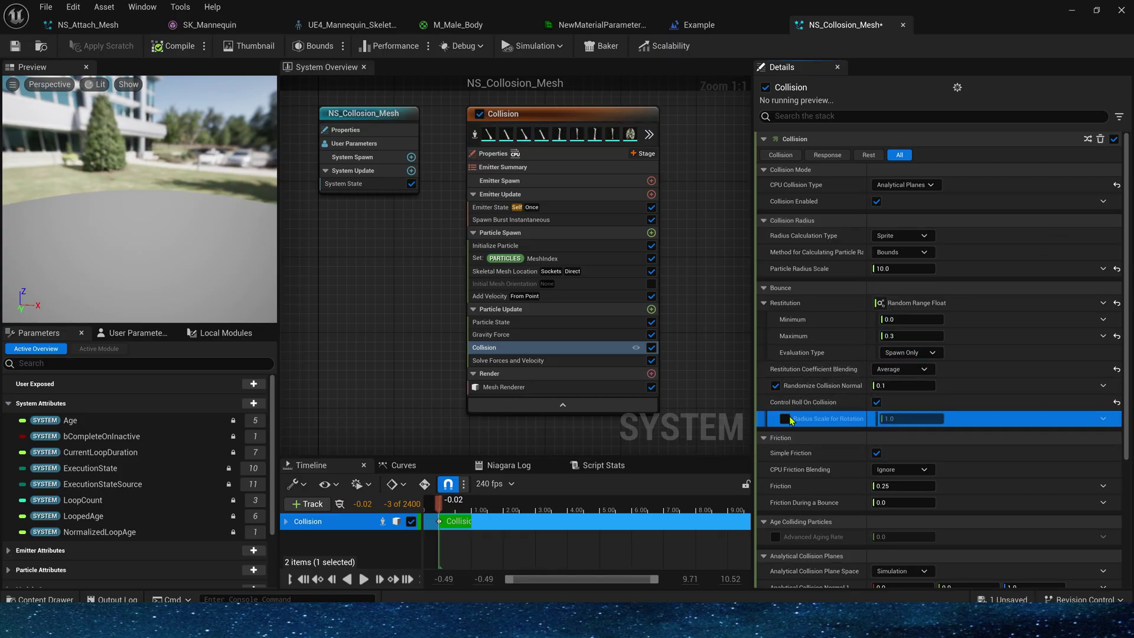
type("5")
key("Return")
Step: Enable Advanced Aging Rate, set CPU Friction Blending to Average, and randomize Friction between 0.5 and 0.7
scroll(910, 354, "down", 5)
left_click(775, 385)
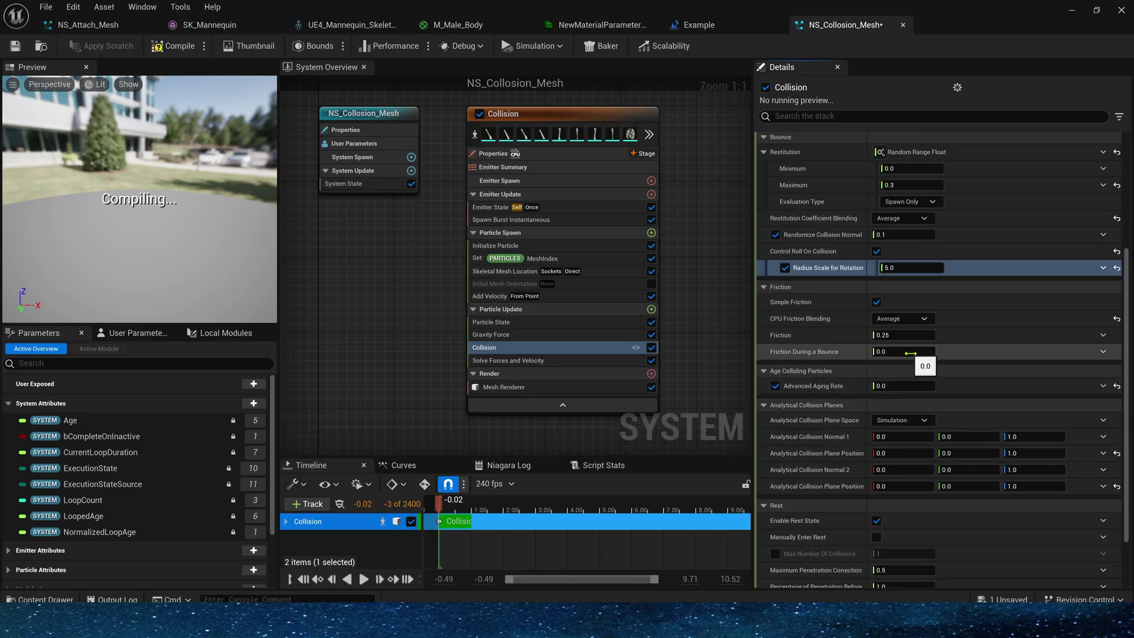
left_click(1103, 335)
left_click(1041, 243)
type(".7")
key("Tab")
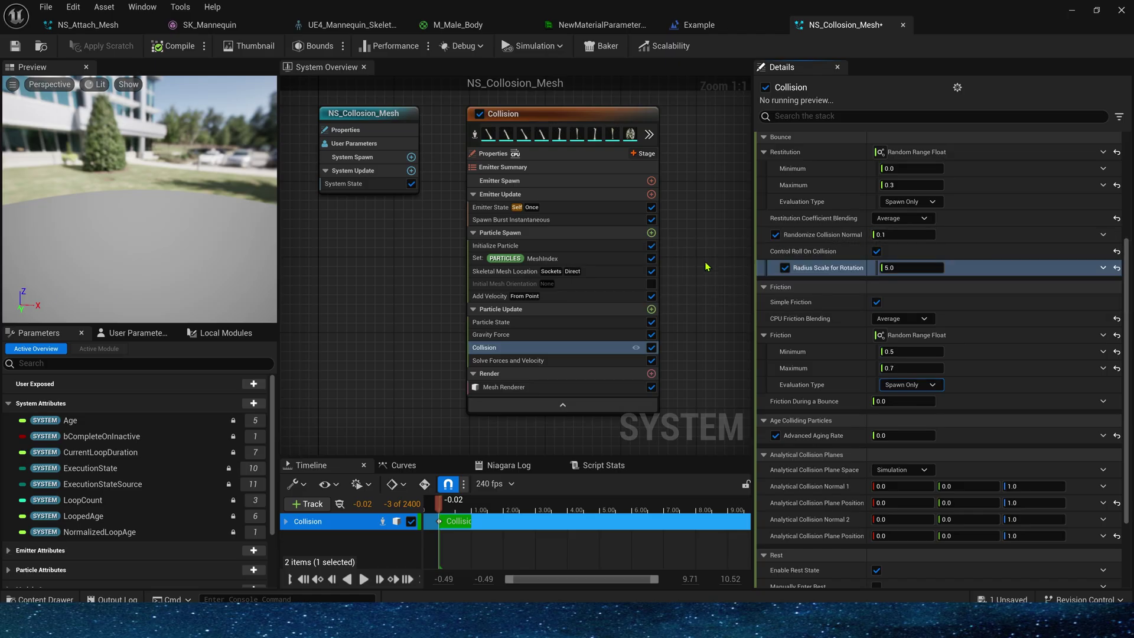
Step: Disable Advanced Aging Rate in the Collision module and save NS_Collosion_Mesh
left_click(775, 435)
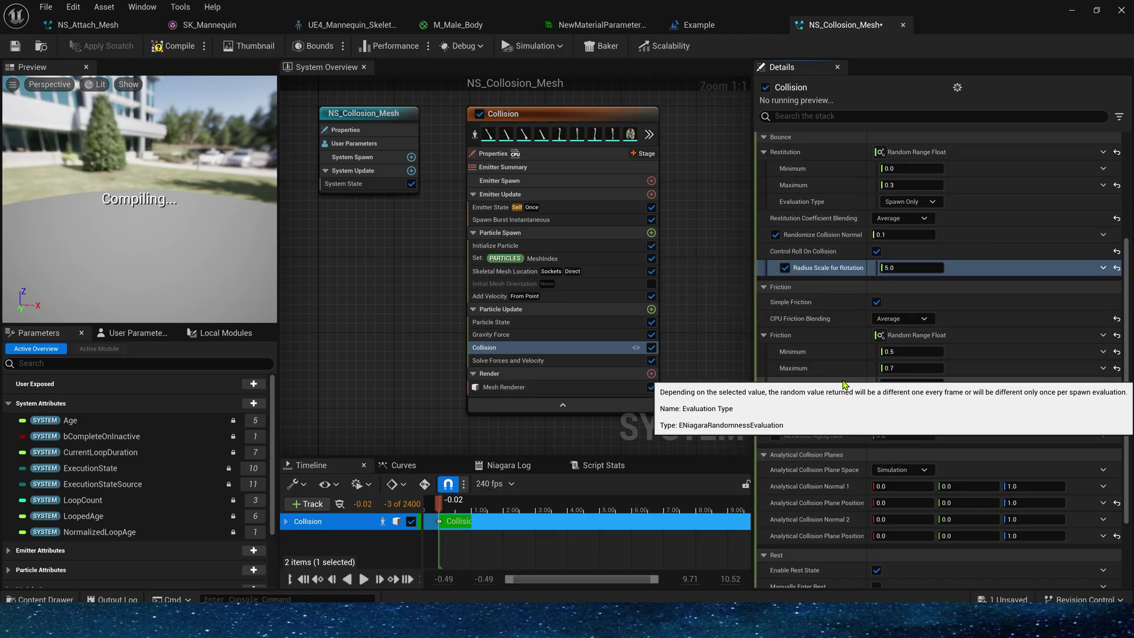
key("ctrl+s")
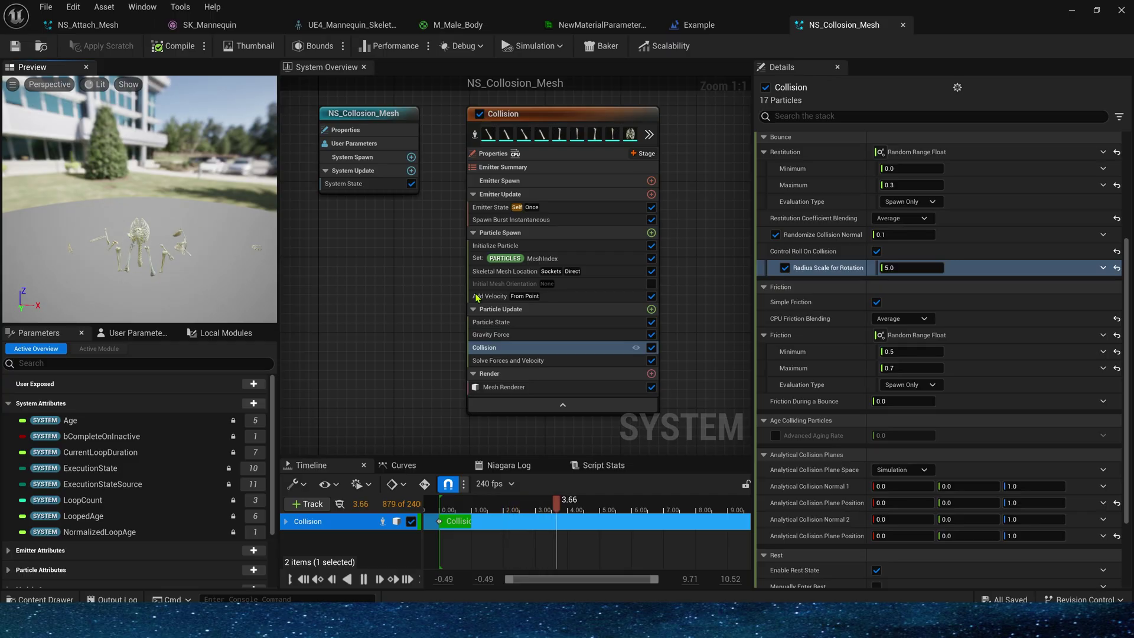
Step: Add an Align Particles with Collision Plane module to Particle Update and disallow alignment on X and Y
left_click(651, 309)
type("ali")
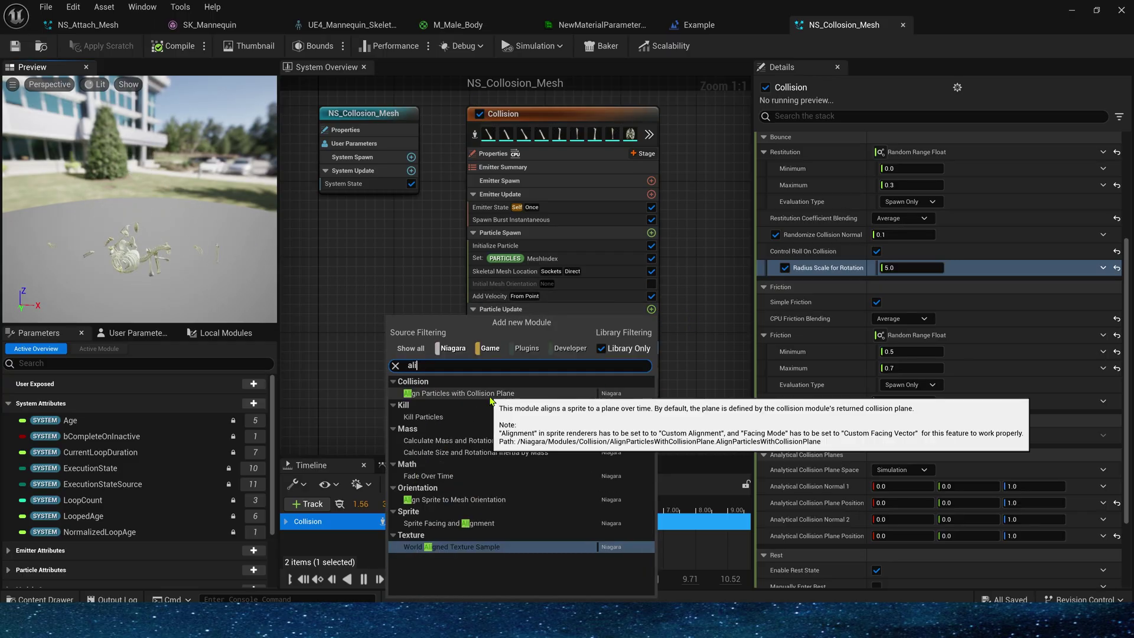
left_click(490, 397)
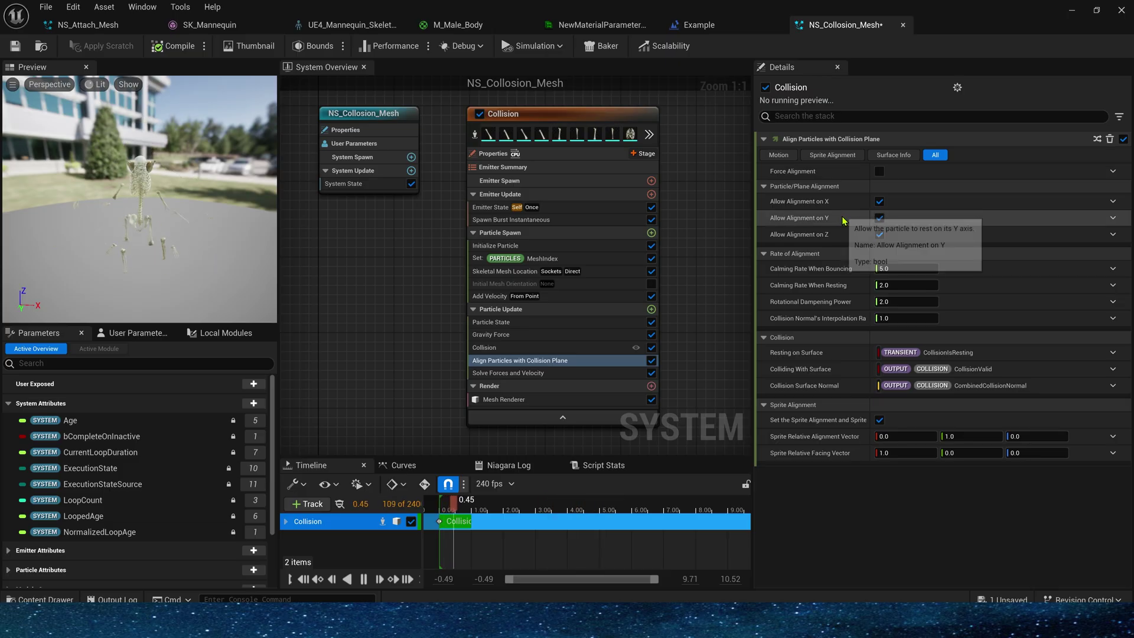
left_click(879, 202)
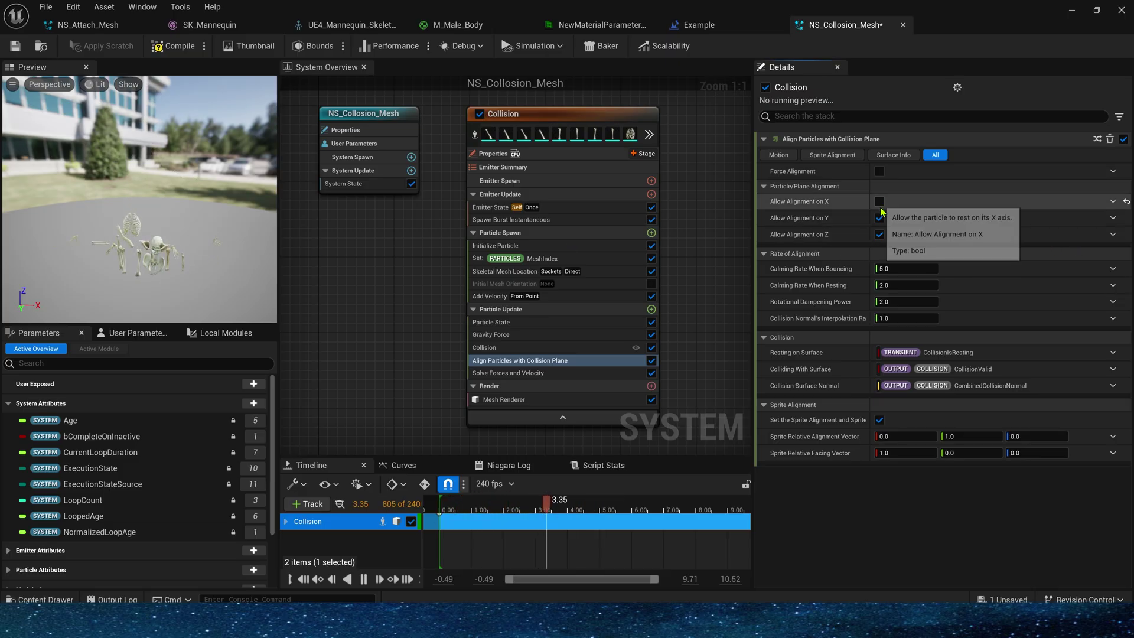
left_click(879, 218)
Step: Set Calming Rate When Bouncing to 50 and Rotational Dampening Power to 5, and save the system
left_click(905, 268)
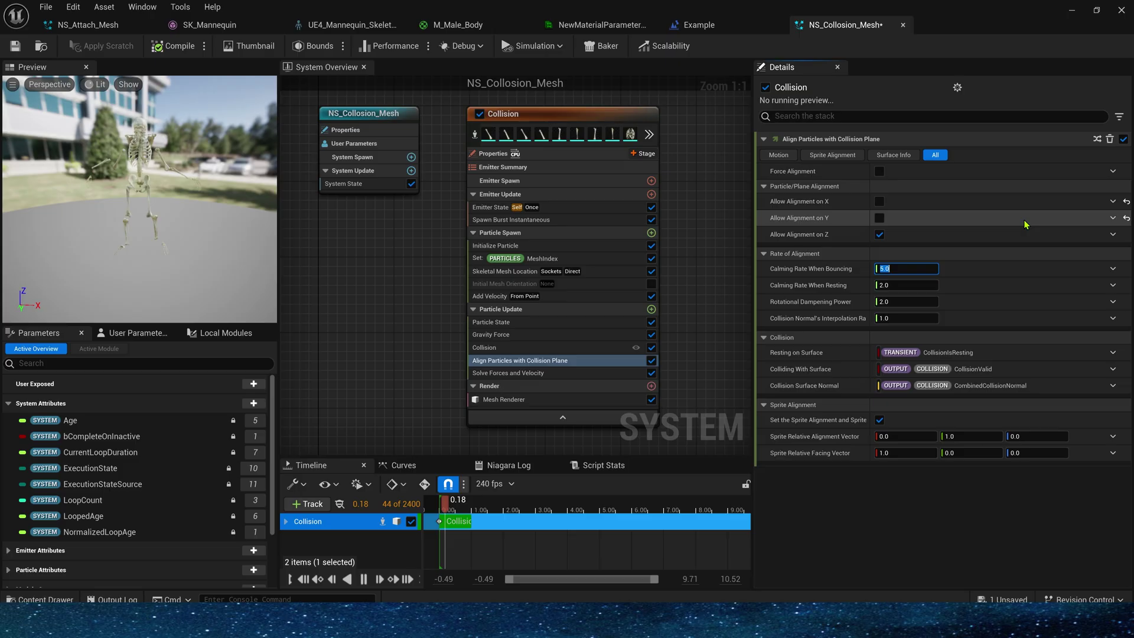
type("50")
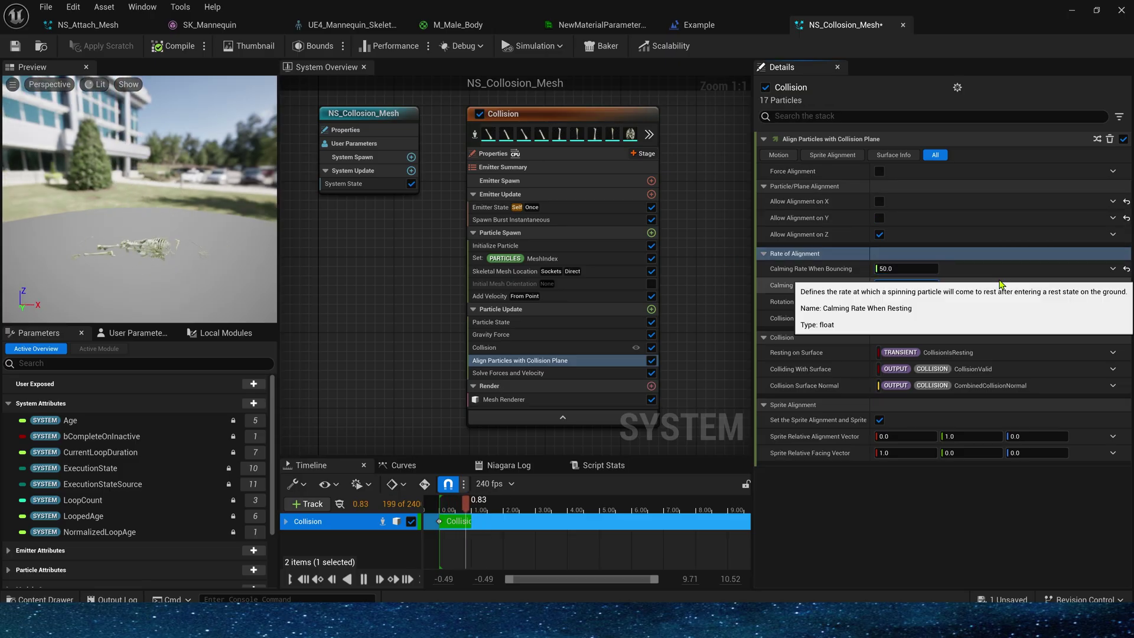
left_click(907, 302)
type("5")
key("Tab")
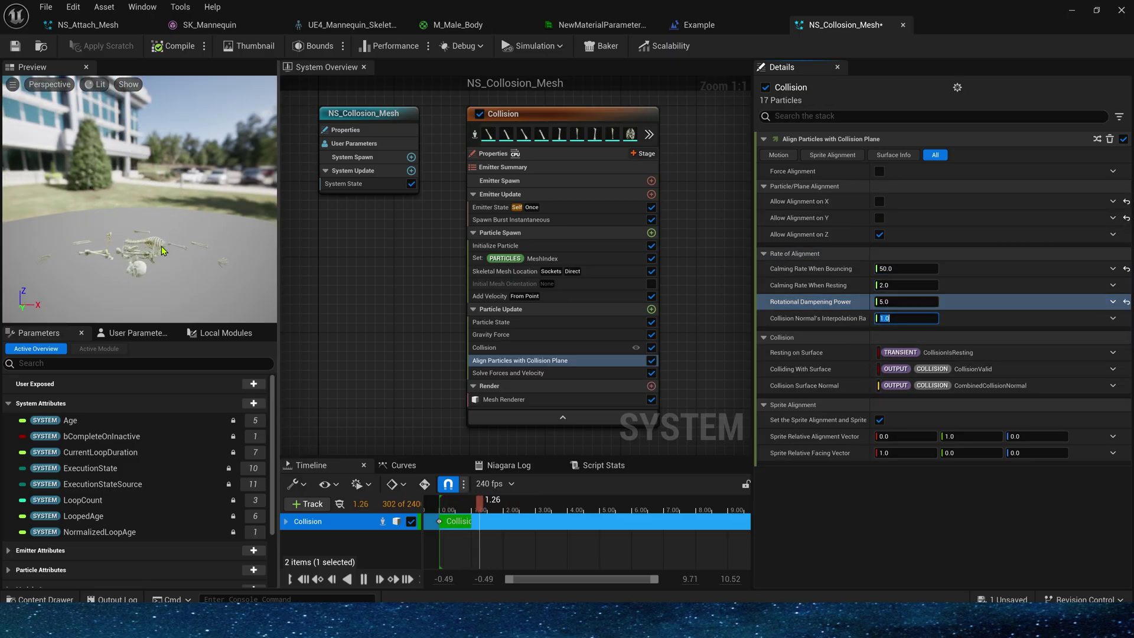
left_click(14, 46)
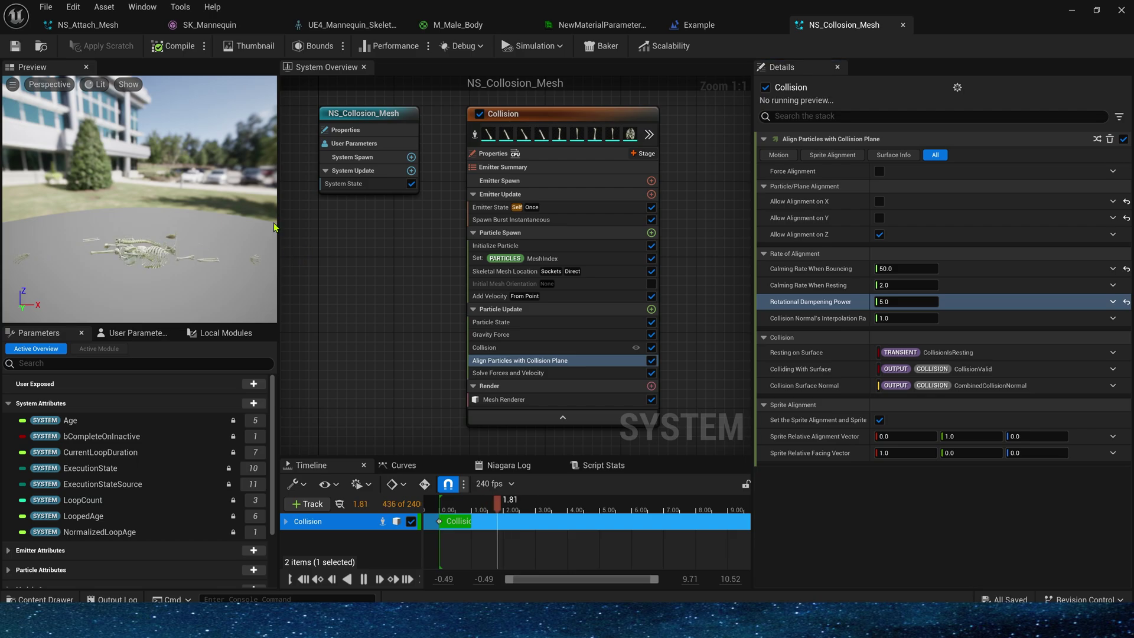
Step: Return to the level and reset the NS_Collosion_Mesh actor to replay how its bones fall
left_click(41, 46)
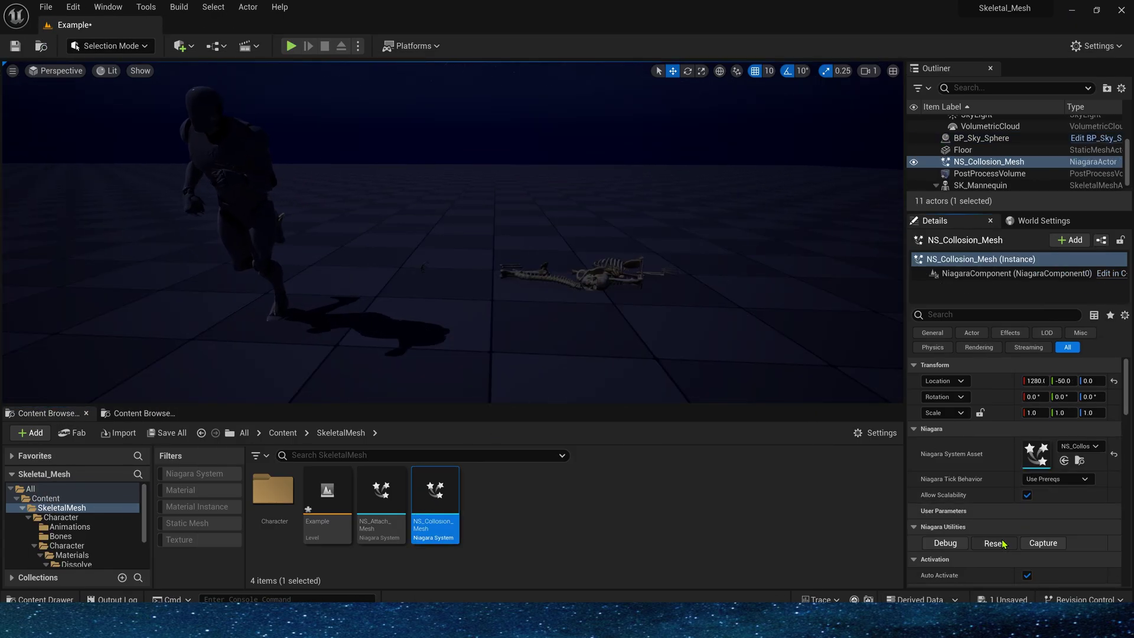
left_click(992, 543)
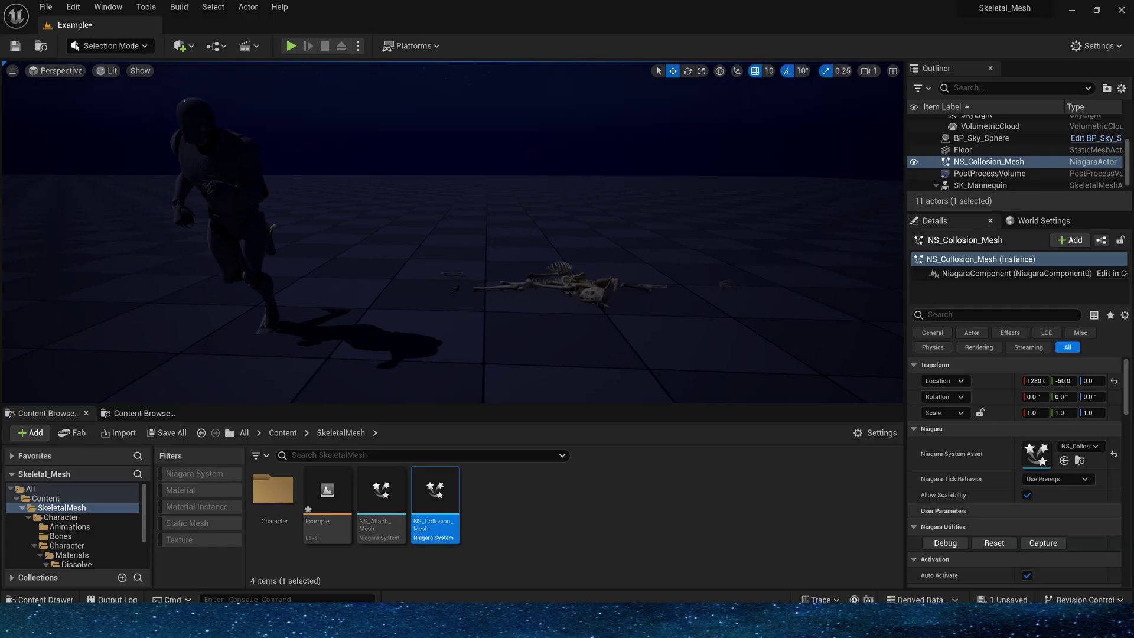
Step: Delete the NS_Collosion_Mesh and NS_Attach_Mesh actors from the level
key("Delete")
right_click_drag(577, 326, 664, 305)
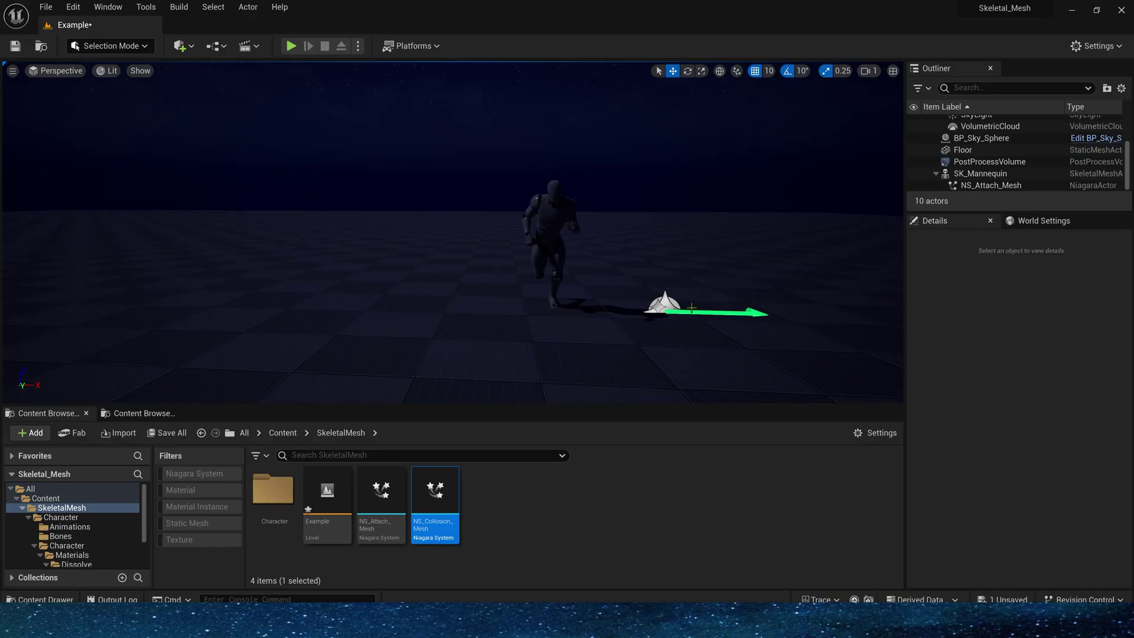
left_click(664, 305)
key("Delete")
Step: Open the level blueprint, align Event BeginPlay with the Sequence node, and add a reference to SK_Mannequin
left_click(217, 46)
left_click(274, 131)
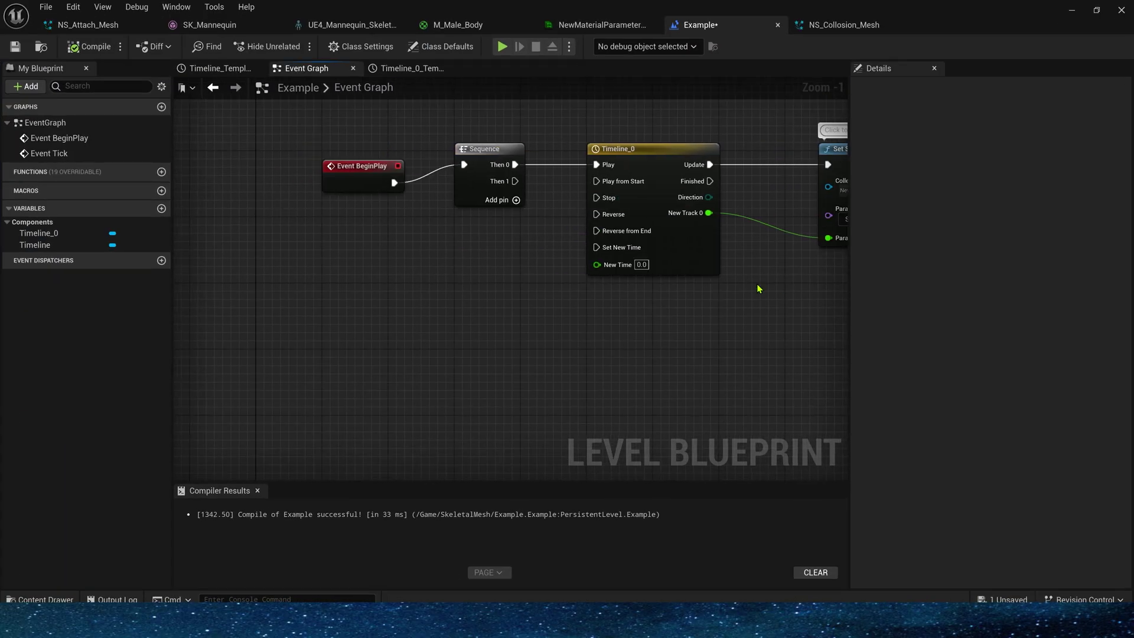
left_click_drag(373, 167, 364, 151)
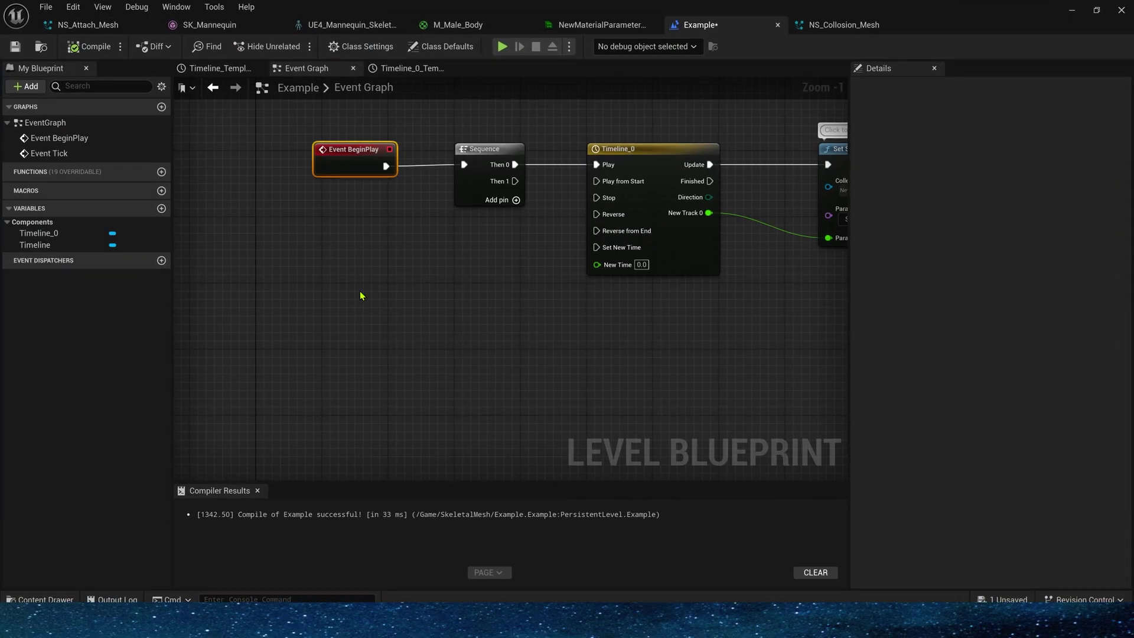
right_click(361, 295)
left_click(360, 407)
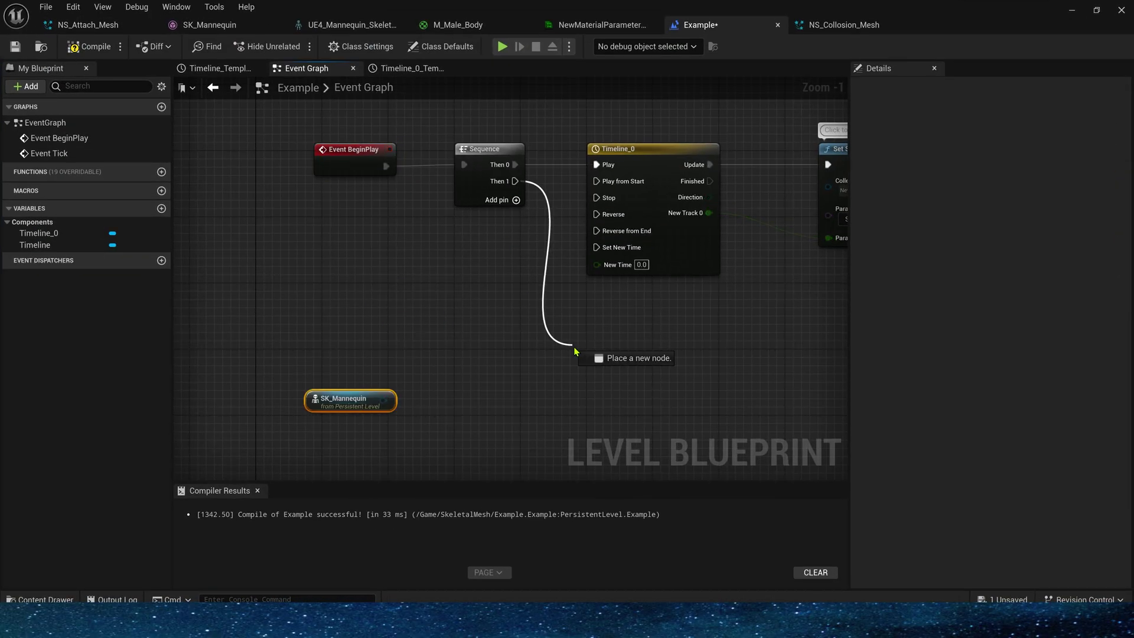
Step: Add a Spawn System Attached node on the Sequence's Then 1 output and attach it to SK_Mannequin's Skeletal Mesh Component
left_click_drag(574, 350, 576, 351)
type("spawn")
scroll(650, 472, "down", 1)
left_click(625, 519)
right_click_drag(532, 413, 551, 309)
left_click_drag(403, 294, 450, 305)
left_click(519, 442)
left_click_drag(543, 296, 601, 302)
Step: Set the Spawn System Attached node's System Template to NS_Attach_Mesh
left_click(101, 26)
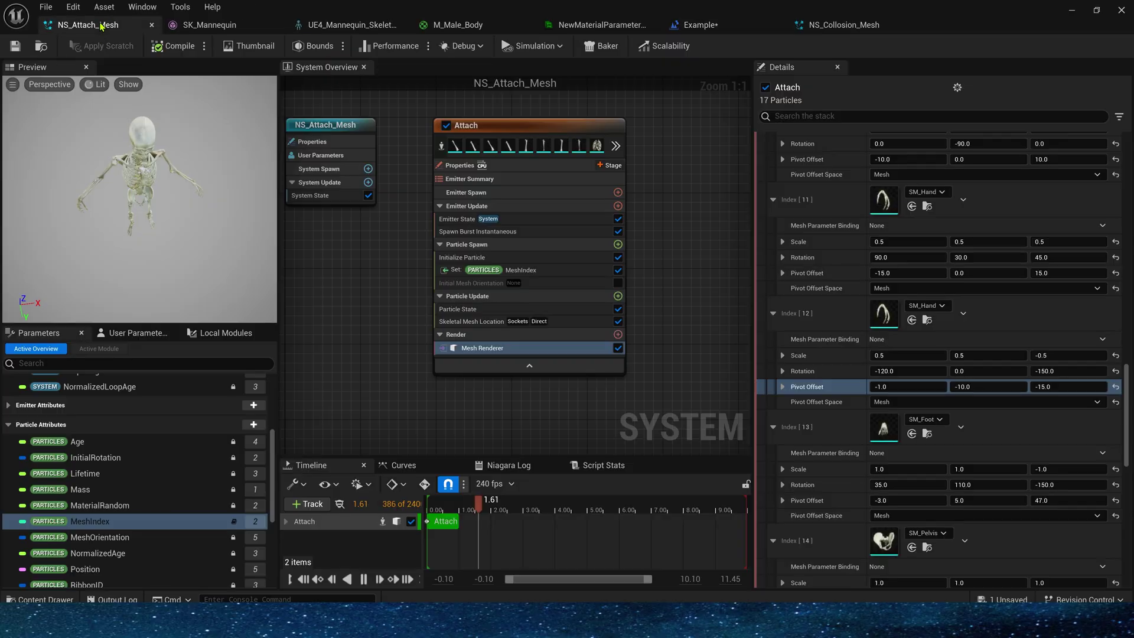
left_click(700, 25)
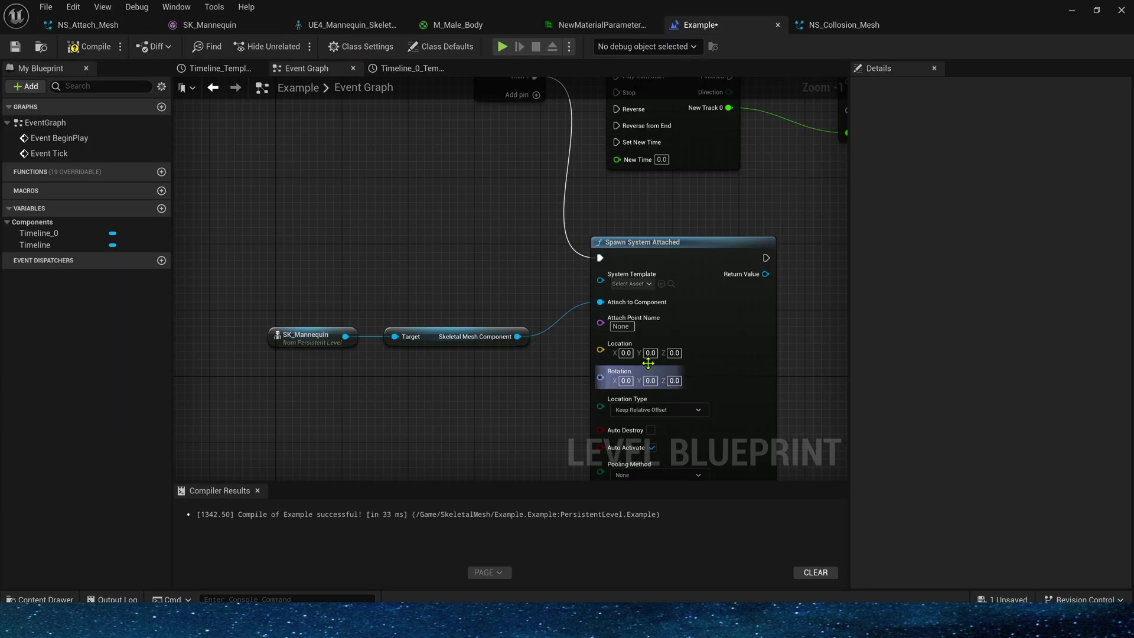
left_click(661, 283)
Step: Add a Delay node after Spawn System Attached and set its Duration to 3.0
right_click_drag(661, 289, 426, 288)
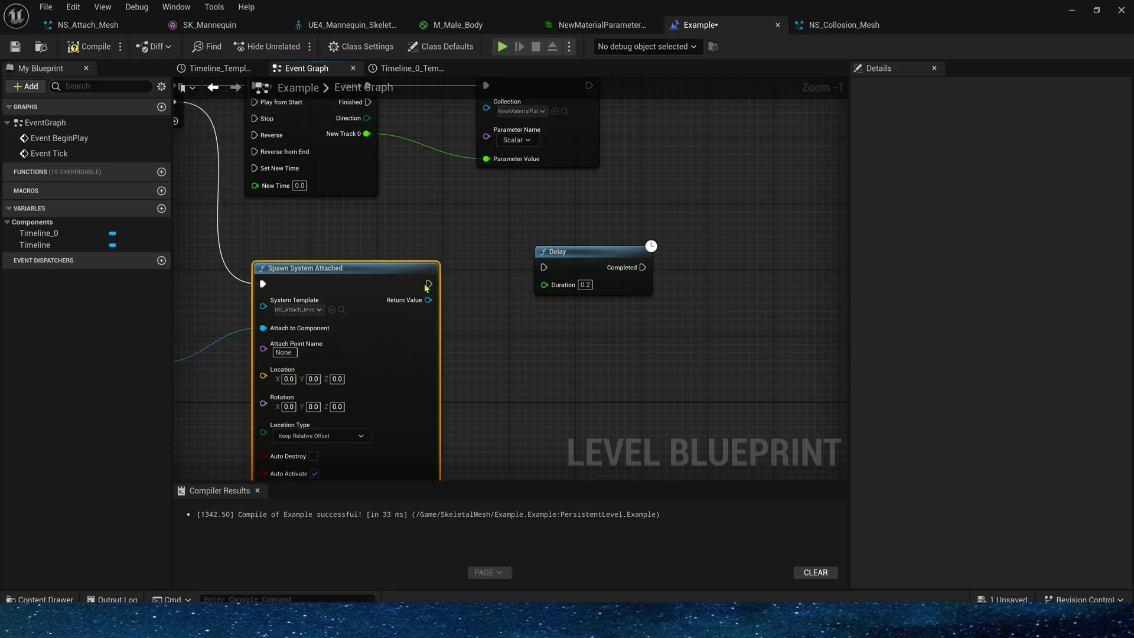
left_click_drag(426, 287, 544, 267)
right_click_drag(458, 228, 510, 304)
left_click_drag(431, 109, 299, 276)
right_click_drag(624, 376, 599, 322)
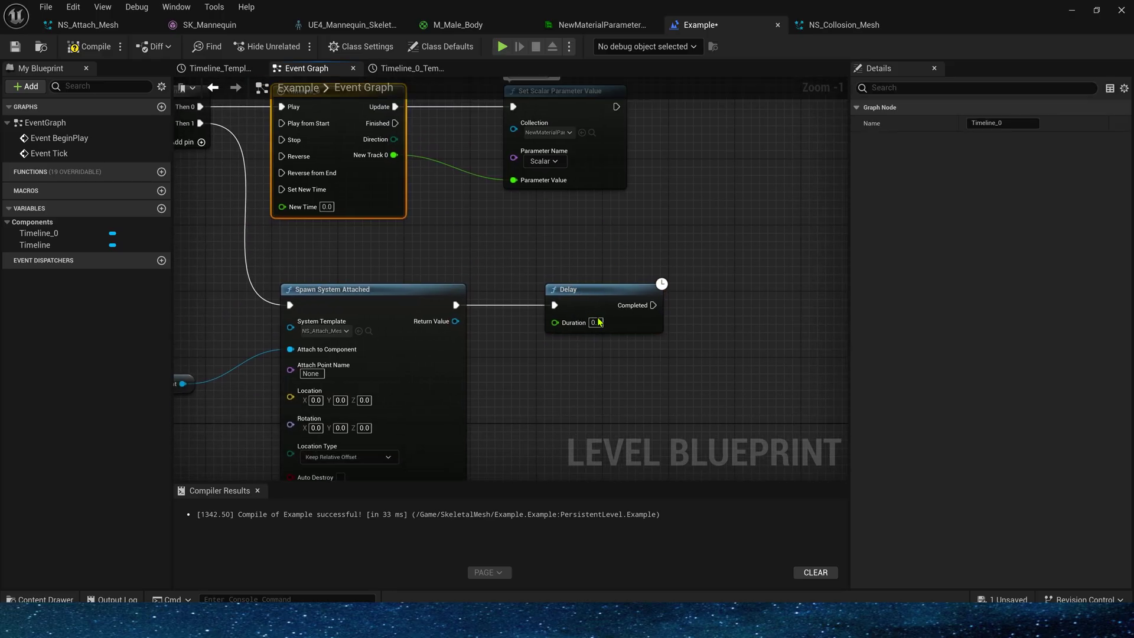
left_click(675, 361)
Step: Add a Destroy Component node after the Delay, targeting the Return Value of Spawn System Attached
right_click_drag(675, 362, 567, 316)
mouse_move(607, 288)
left_mouse_down()
mouse_move(641, 259)
mouse_move(614, 273)
left_mouse_up()
type("destroy")
key("Return")
Step: Paste a copy of Spawn System Attached after Destroy Component and attach it to the mannequin's Skeletal Mesh Component
right_click_drag(614, 273, 618, 225)
key("ctrl+v")
right_click_drag(689, 236, 794, 302)
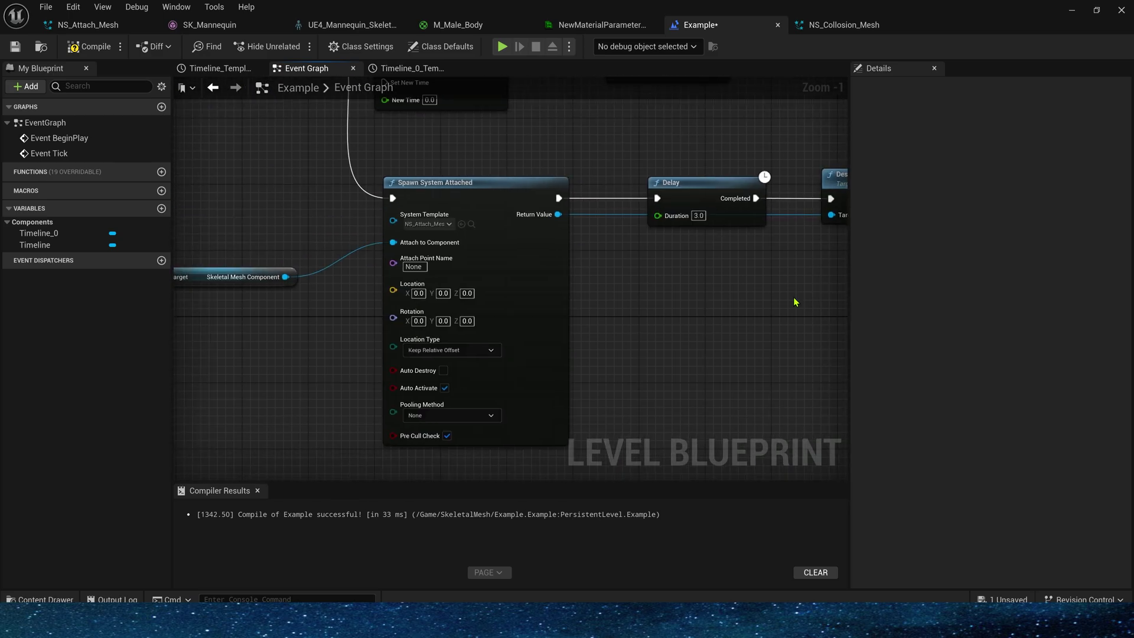
left_click_drag(285, 277, 705, 242)
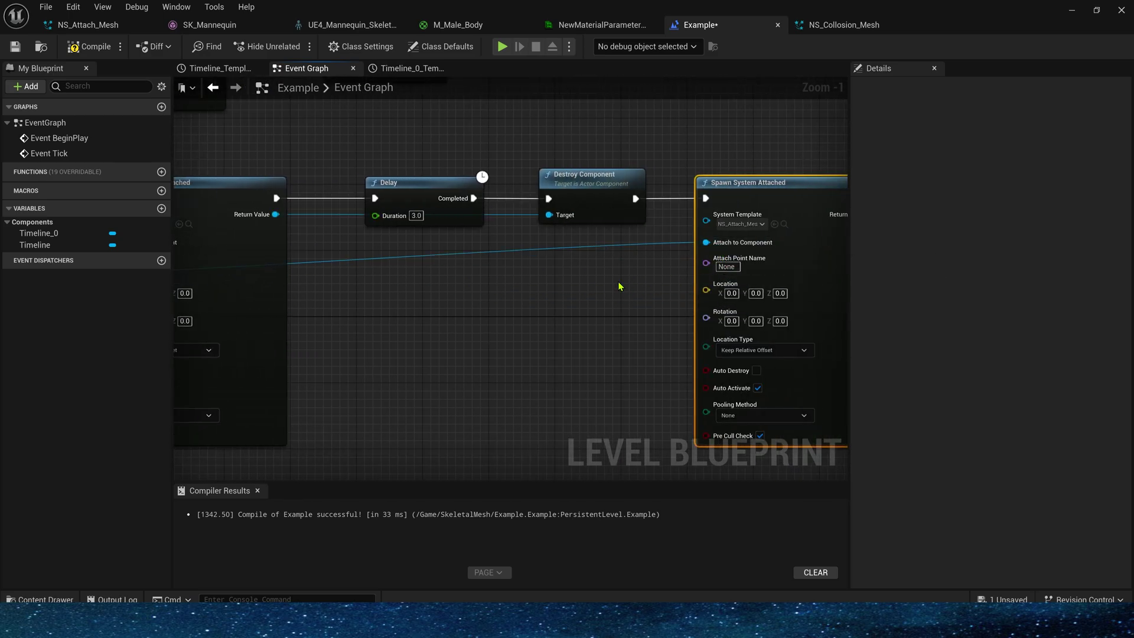
right_click_drag(610, 280, 530, 271)
Step: Save NS_Collosion_Mesh and assign it as the System Template of the second Spawn System Attached node
left_click(854, 26)
key("ctrl+s")
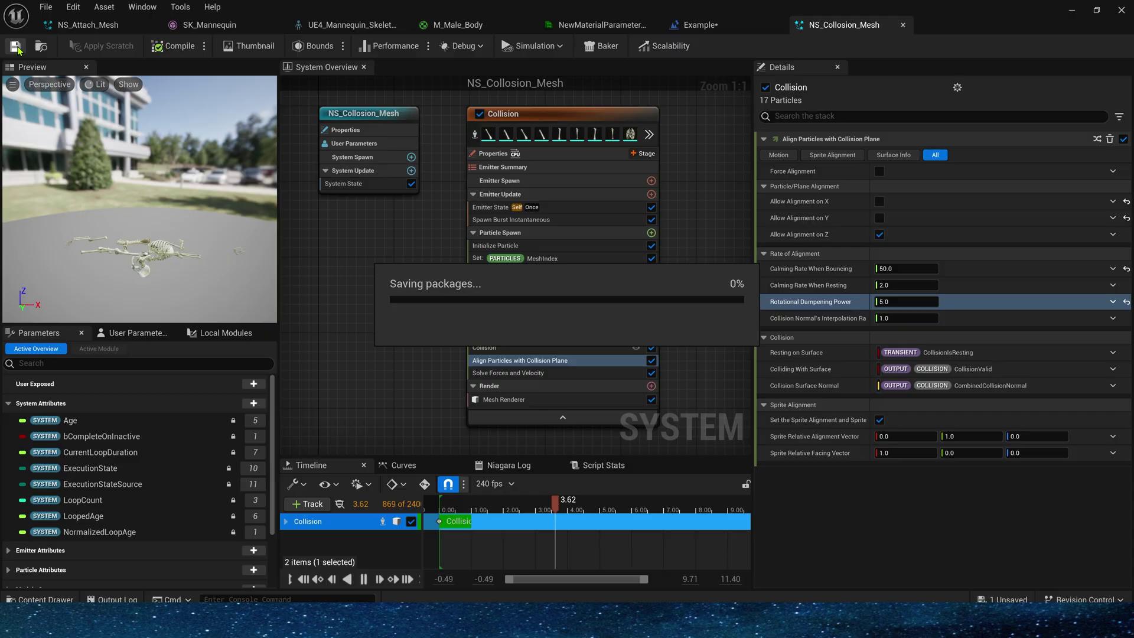
left_click(701, 24)
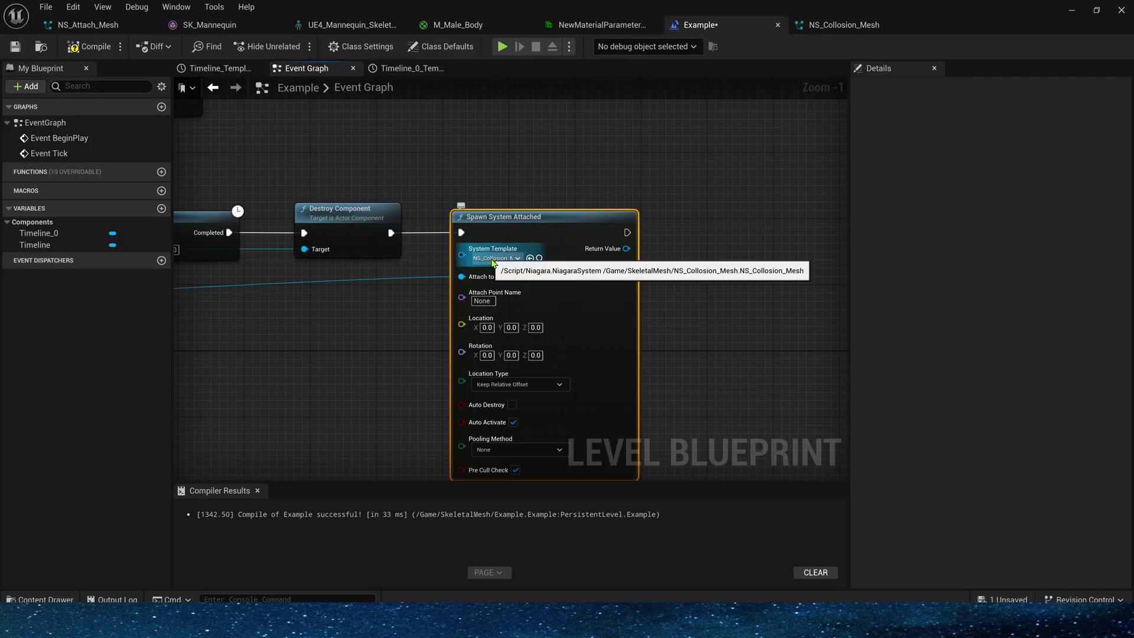
scroll(384, 321, "down", 1)
right_click_drag(385, 321, 495, 260)
right_click_drag(436, 292, 464, 268)
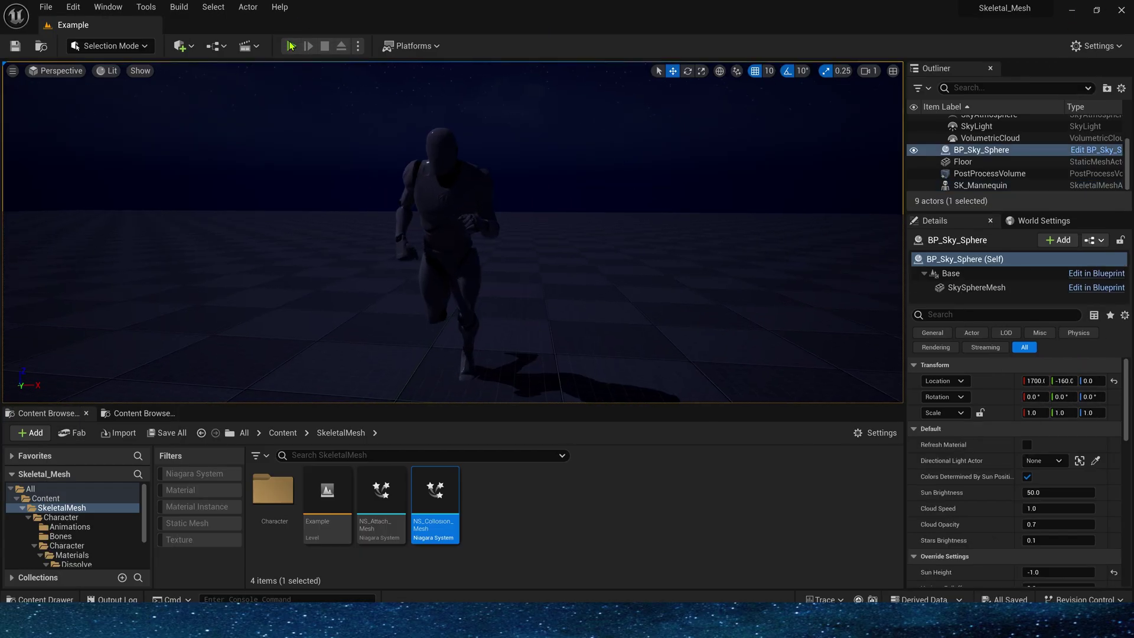
Step: Play the level twice, ending in full screen, to check the mannequin's dissolve and bone collapse sequence
left_click(290, 46)
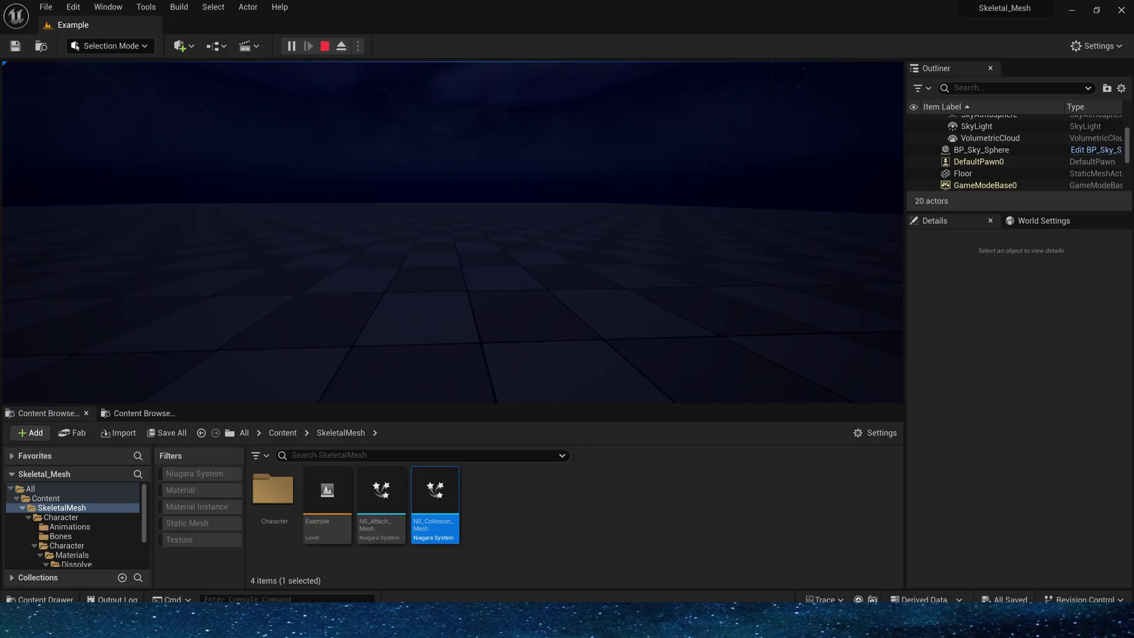
key("Escape")
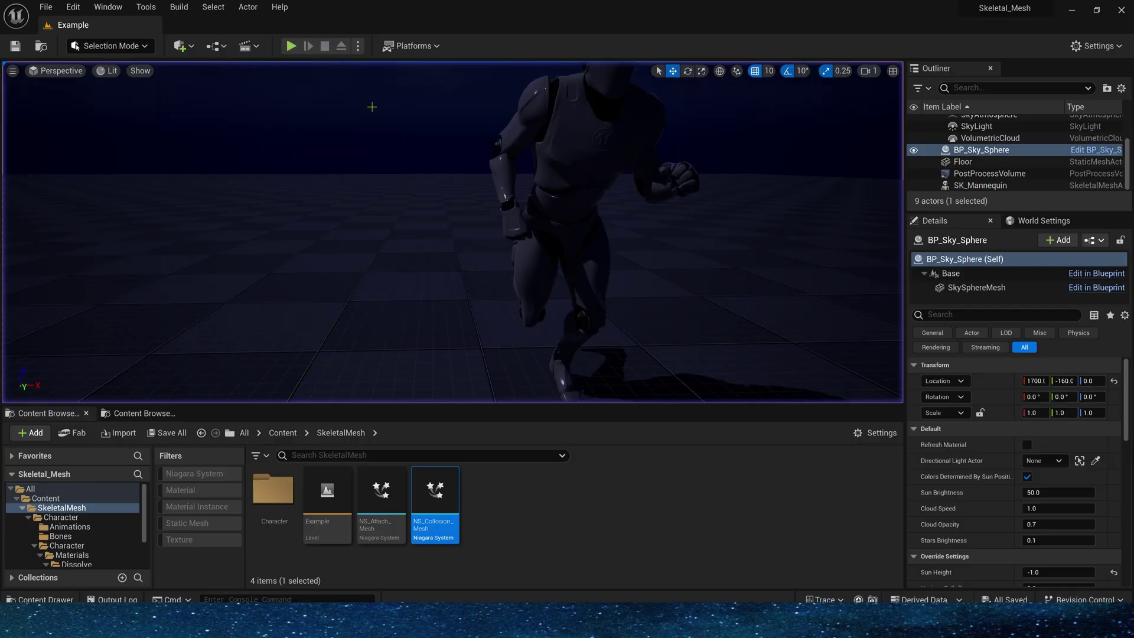
left_click(290, 45)
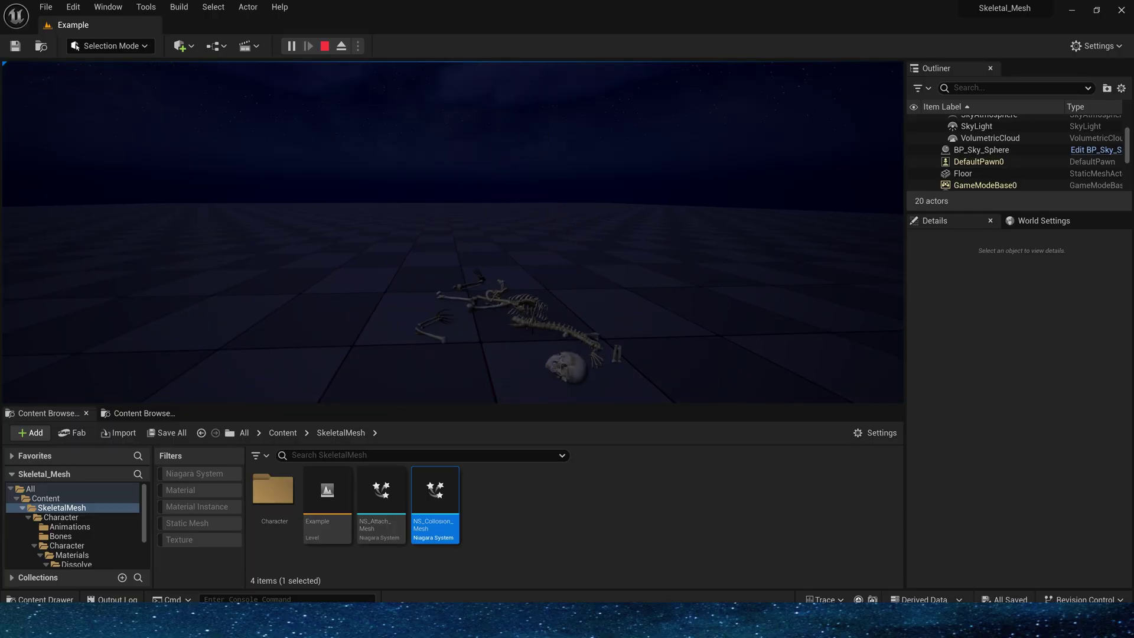
key("F11")
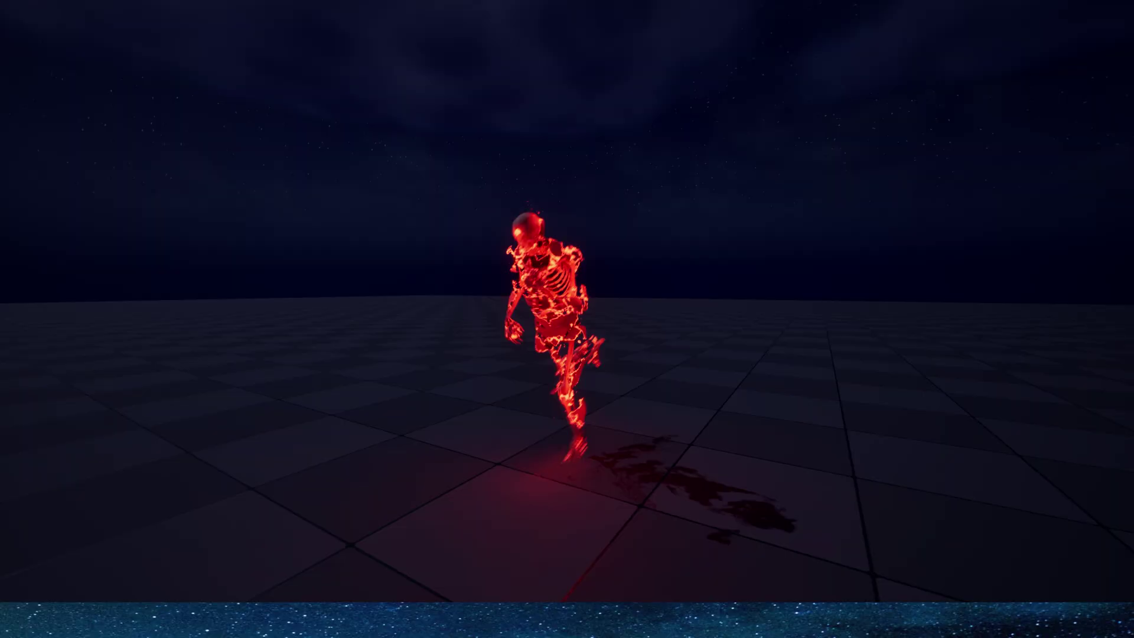